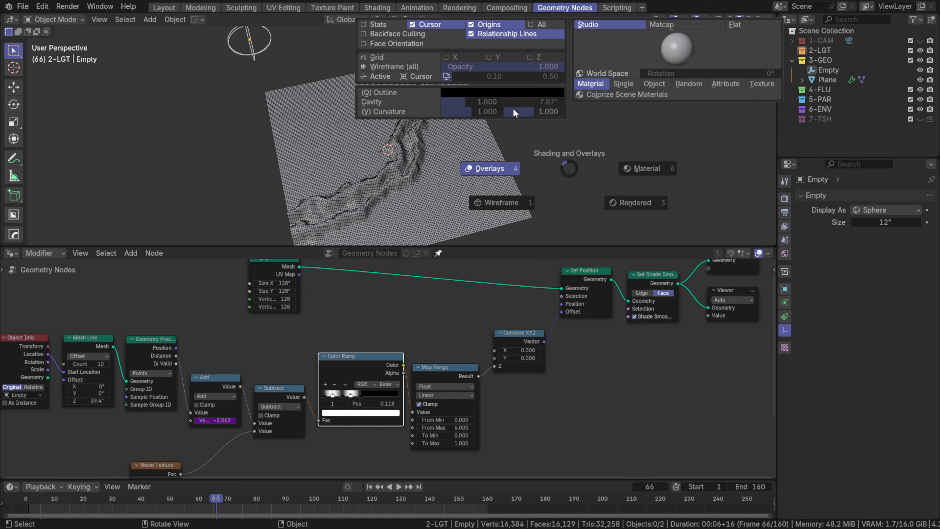
# Step: Rename the plane with the displaced riverbank terrain as control, then deselect it
pyautogui.moveTo(201, 54)
pyautogui.mouseDown(button='middle')
pyautogui.moveTo(228, 98)
pyautogui.moveTo(212, 79)
pyautogui.moveTo(311, 98)
pyautogui.mouseUp(button='middle')
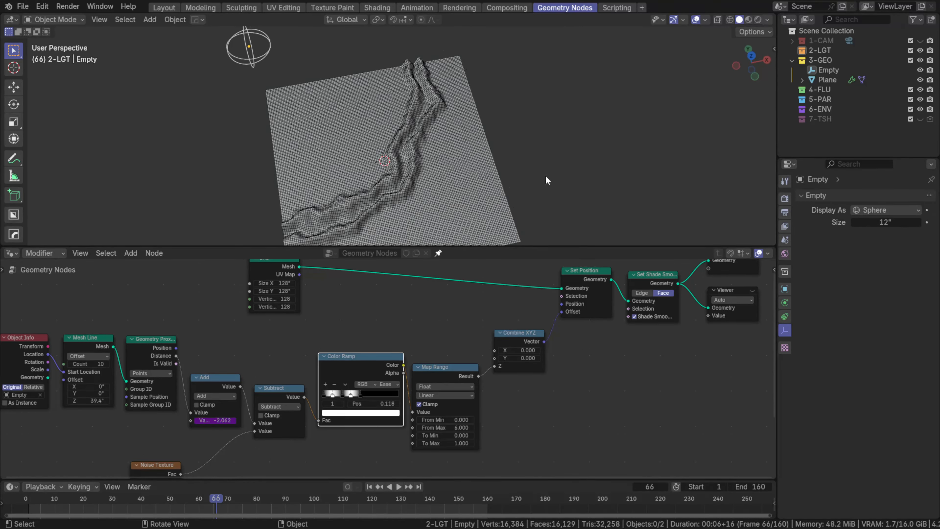
pyautogui.press('z')
pyautogui.moveTo(567, 69); pyautogui.dragTo(562, 129, button='middle')
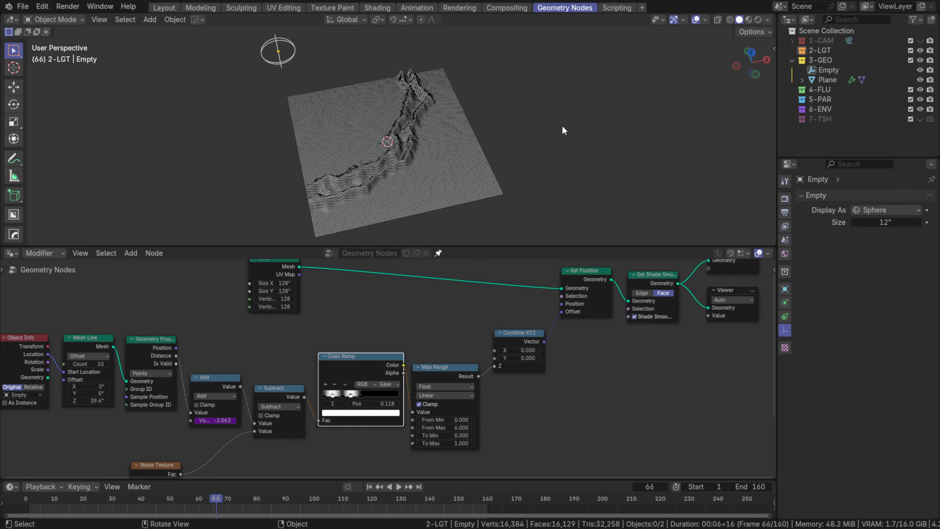
pyautogui.click(438, 140)
pyautogui.press('F2')
pyautogui.write('cont')
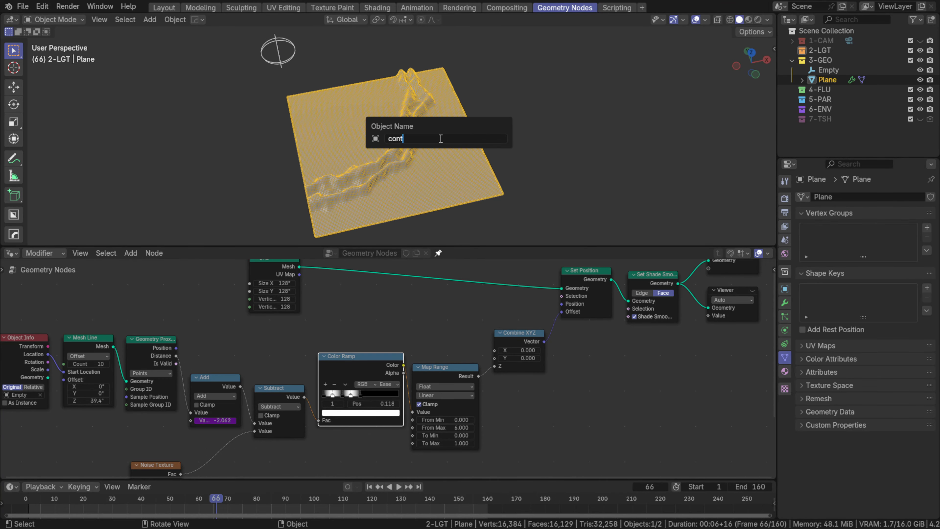
pyautogui.write('rol')
pyautogui.press('Return')
pyautogui.click(163, 45)
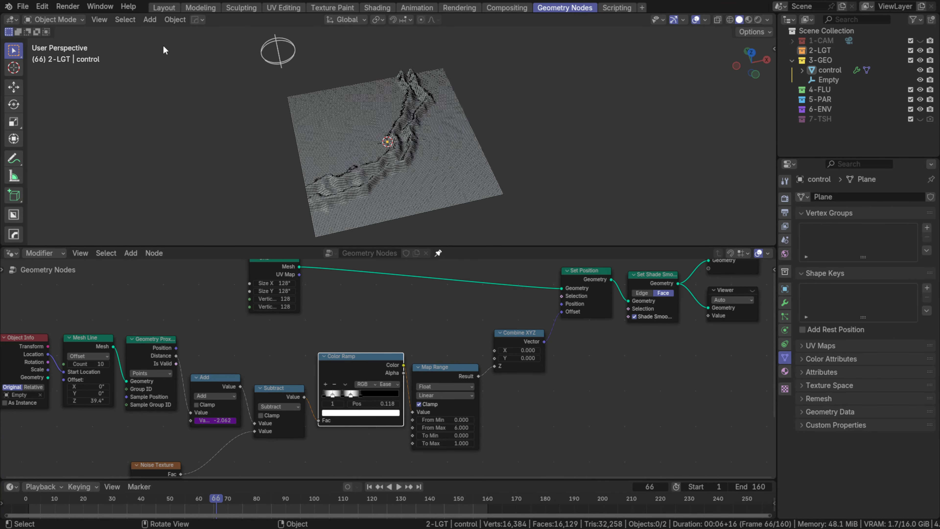
# Step: In the Layout workspace, duplicate the control mesh and place the copy about 17.3" higher along Z
pyautogui.click(165, 9)
pyautogui.scroll(-5, 433, 150)
pyautogui.moveTo(434, 152); pyautogui.dragTo(426, 248, button='middle')
pyautogui.scroll(3, 407, 230)
pyautogui.click(400, 222)
pyautogui.hotkey('shift', 'd')
pyautogui.press('z')
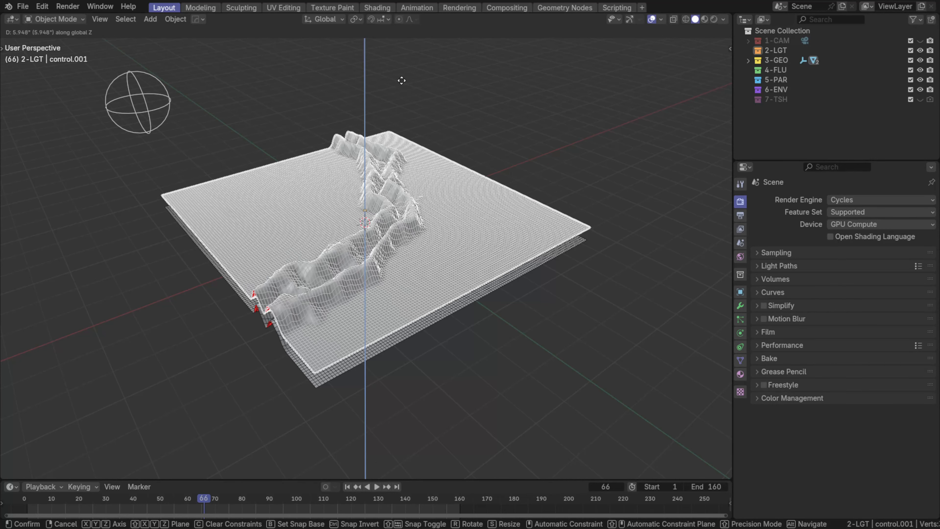
pyautogui.click(409, 48)
pyautogui.click(591, 145)
pyautogui.click(405, 202)
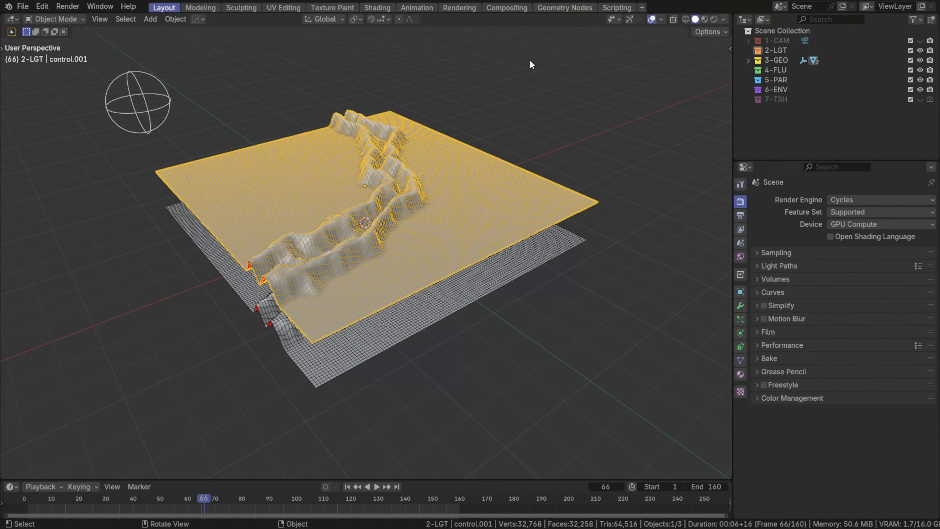
# Step: Unpin the node editor, make the copy's geometry node tree single-user and rename it as Grid
pyautogui.click(569, 8)
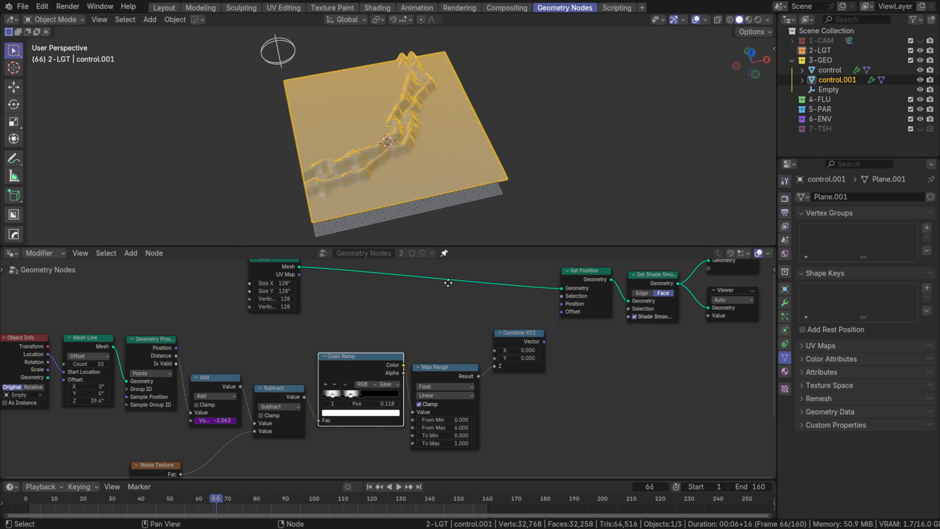
pyautogui.click(444, 253)
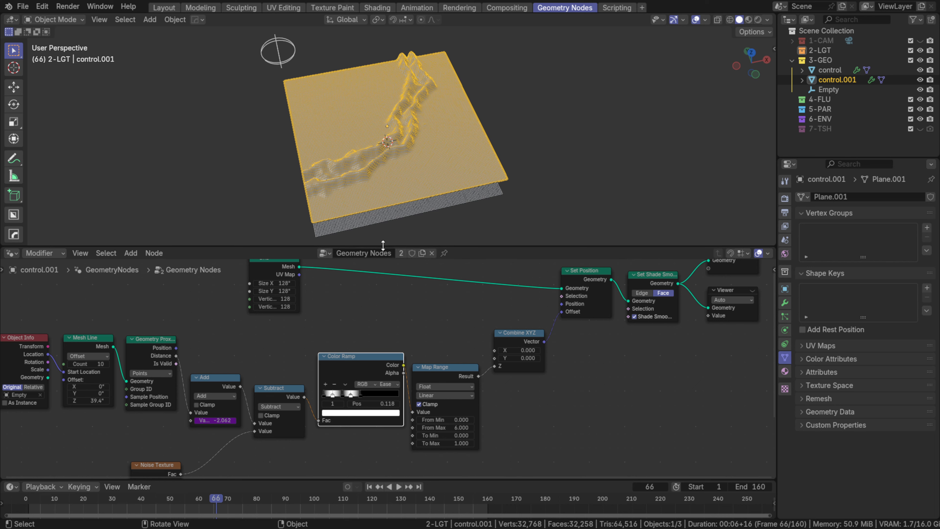
pyautogui.click(400, 253)
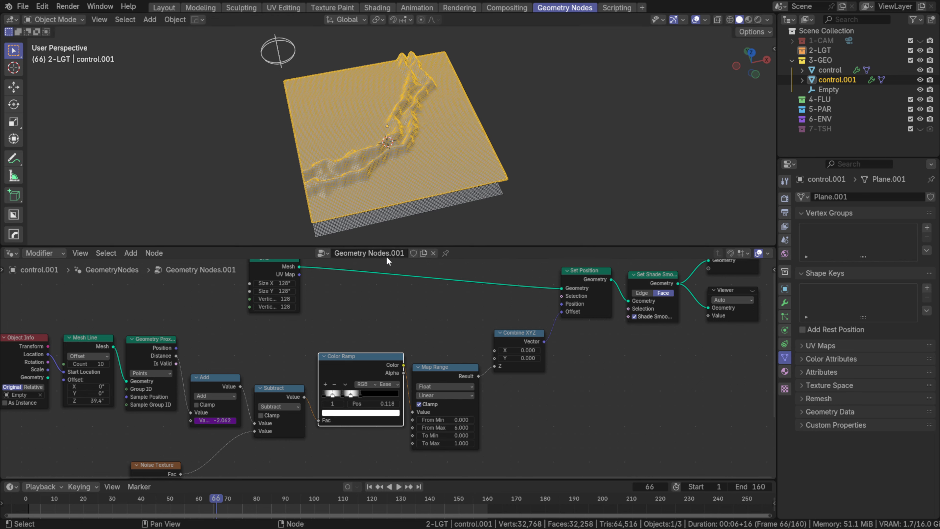
pyautogui.click(378, 254)
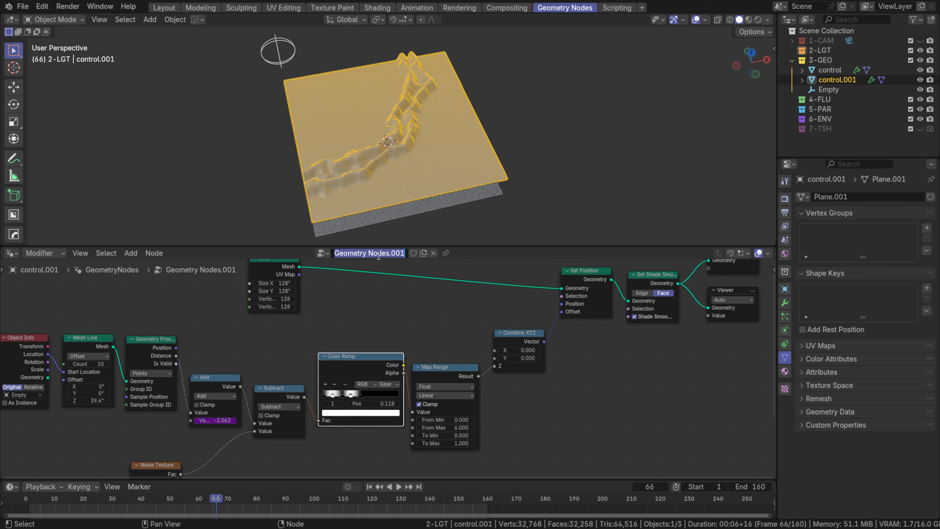
pyautogui.write('Grid')
pyautogui.press('Return')
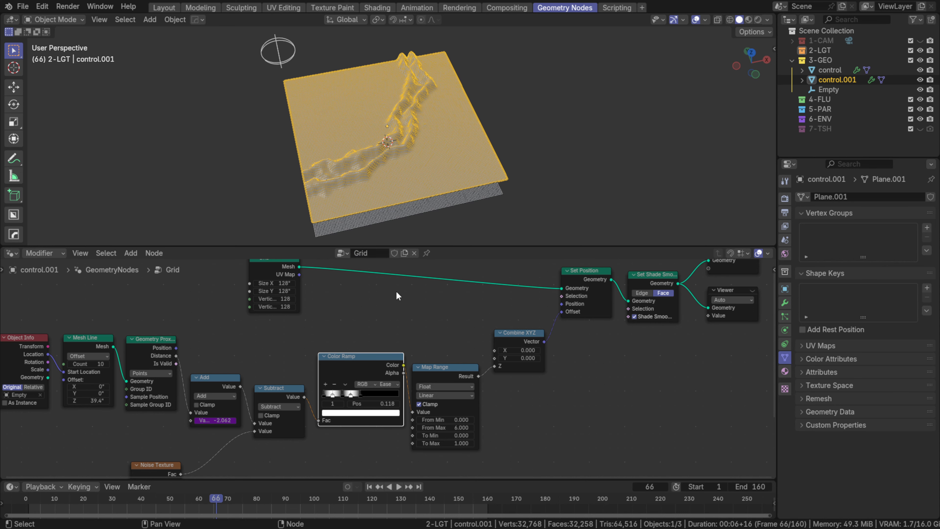
# Step: Disconnect Combine XYZ from the Set Position offset in the Grid node tree and shift the Set Position node slightly
pyautogui.moveTo(362, 304); pyautogui.dragTo(307, 342, button='middle')
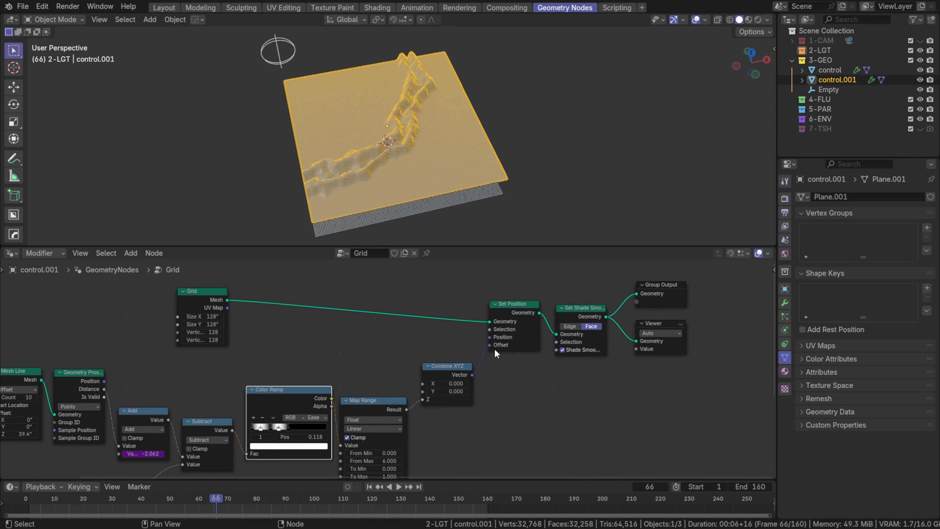
pyautogui.moveTo(490, 345); pyautogui.dragTo(415, 341)
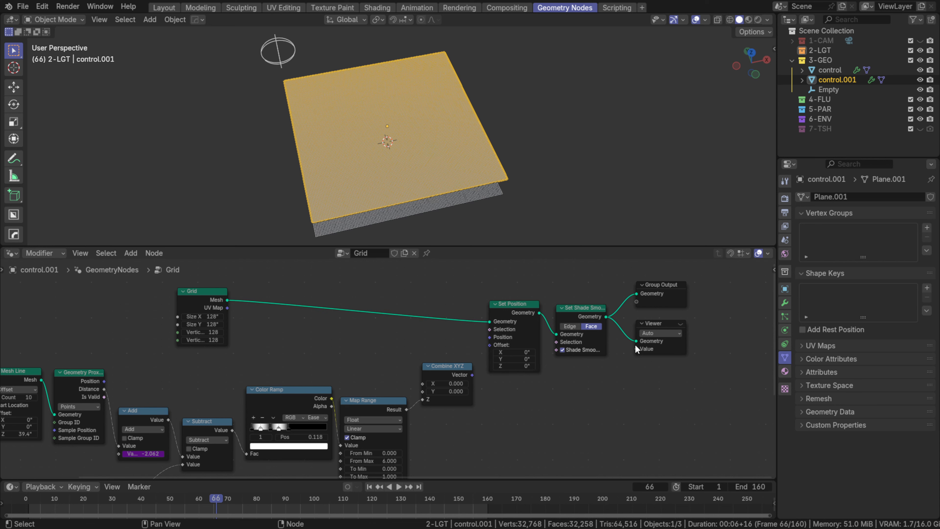
pyautogui.scroll(2, 587, 344)
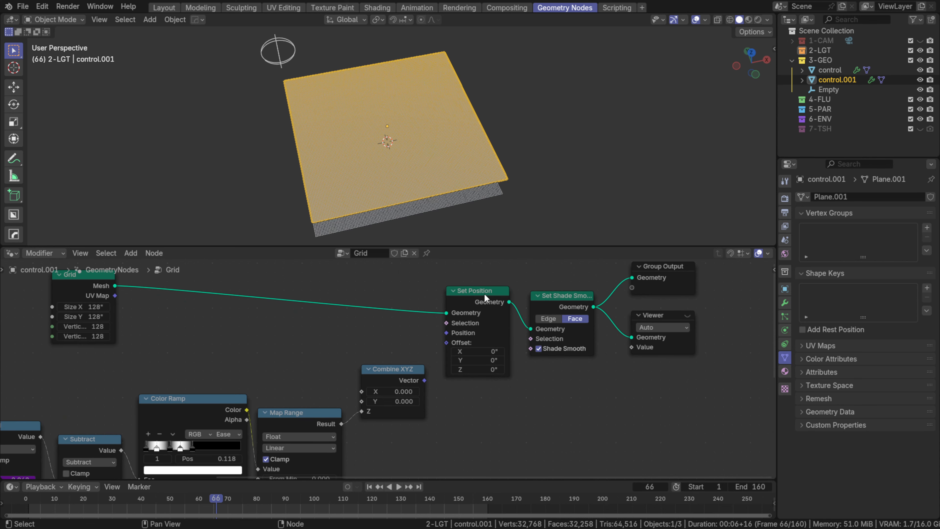
pyautogui.moveTo(485, 294); pyautogui.dragTo(475, 280)
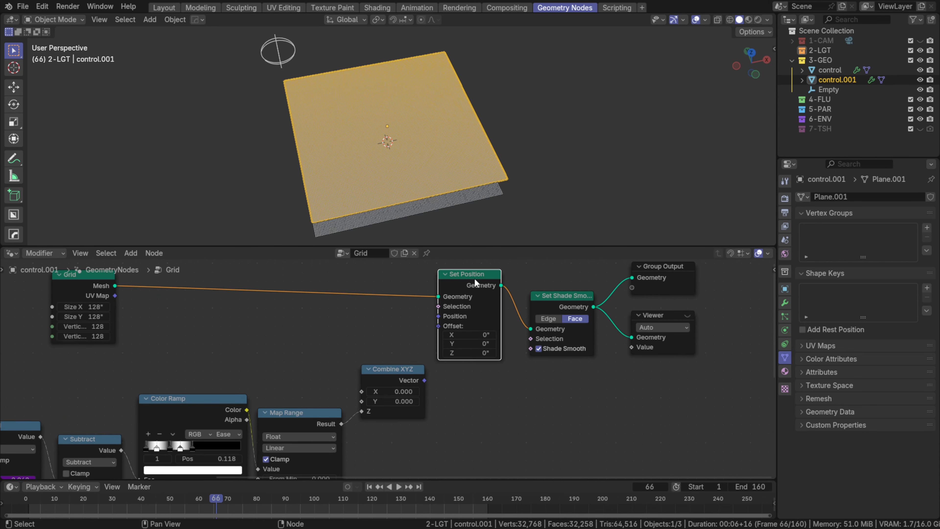
pyautogui.moveTo(542, 296); pyautogui.dragTo(541, 309, button='middle')
# Step: Convert the flat copy control.001 to a mesh in the Layout workspace
pyautogui.click(164, 8)
pyautogui.rightClick(442, 215)
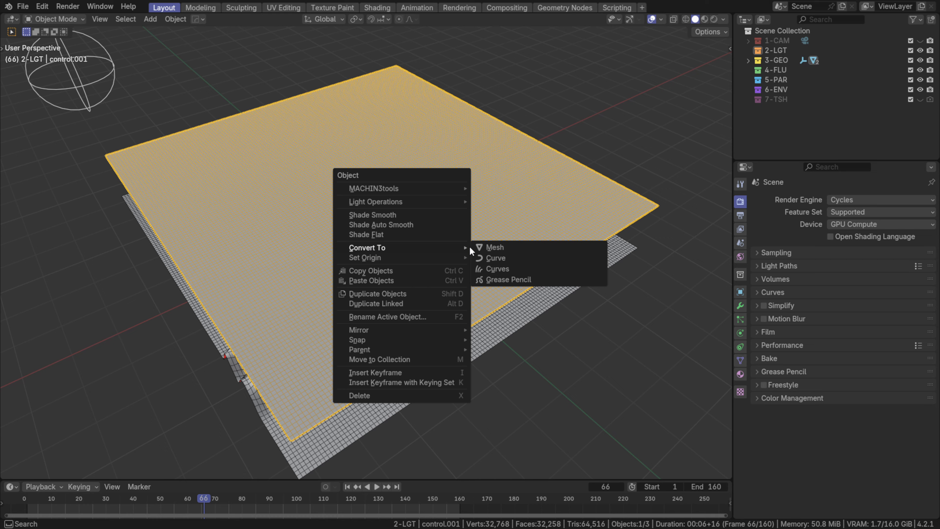
pyautogui.click(486, 245)
pyautogui.click(526, 57)
pyautogui.click(476, 163)
pyautogui.moveTo(476, 163); pyautogui.dragTo(385, 171, button='middle')
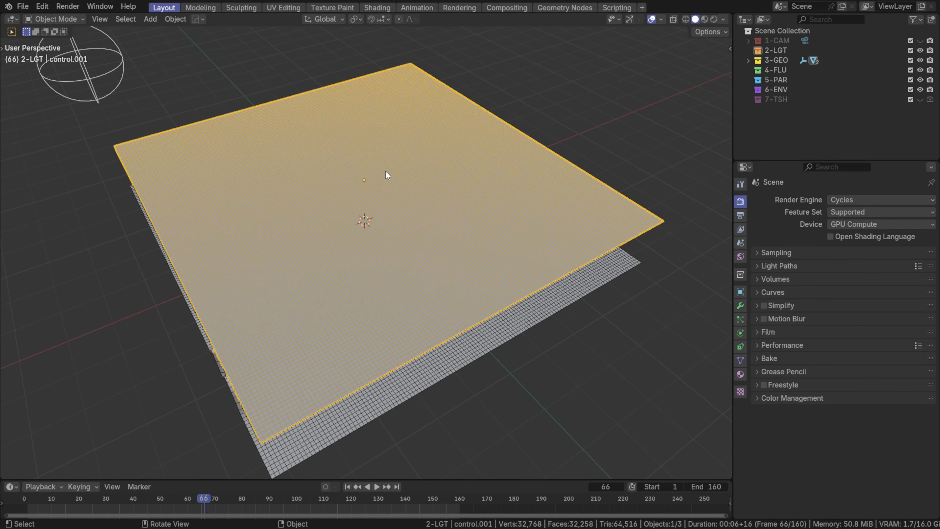
# Step: Check the converted plane's real geometry by selecting all its vertices in Edit Mode, then return to Object Mode
pyautogui.hotkey('ctrl', 'Tab')
pyautogui.moveTo(364, 244); pyautogui.dragTo(388, 201, button='middle')
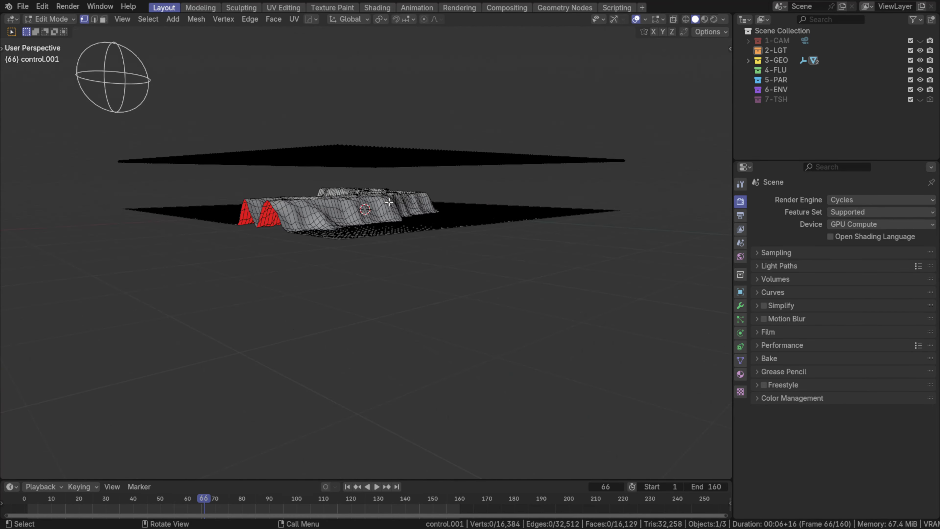
pyautogui.press('a')
pyautogui.moveTo(386, 148); pyautogui.dragTo(382, 190, button='middle')
pyautogui.hotkey('ctrl', 'Tab')
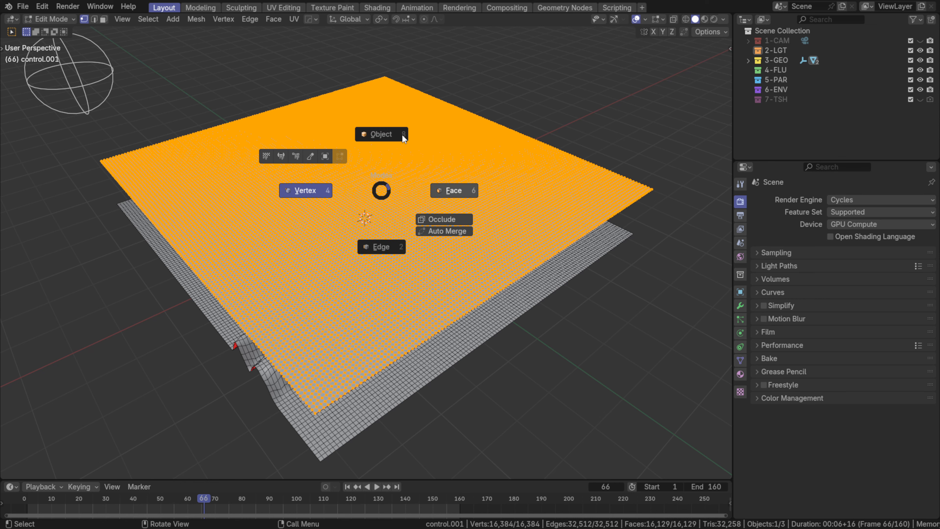
pyautogui.click(402, 136)
pyautogui.click(417, 201)
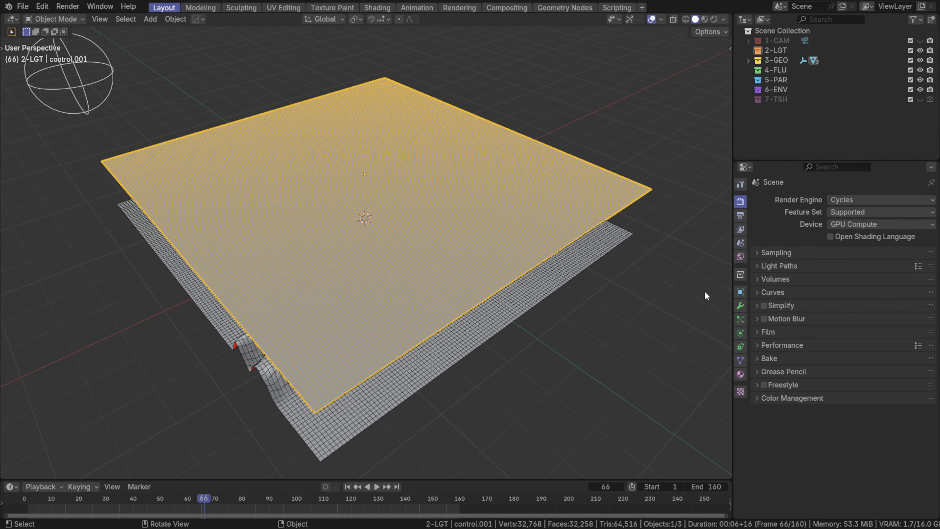
# Step: Add a vertex group to the flat control.001 plane in Edit Mode and return to Object Mode
pyautogui.click(740, 360)
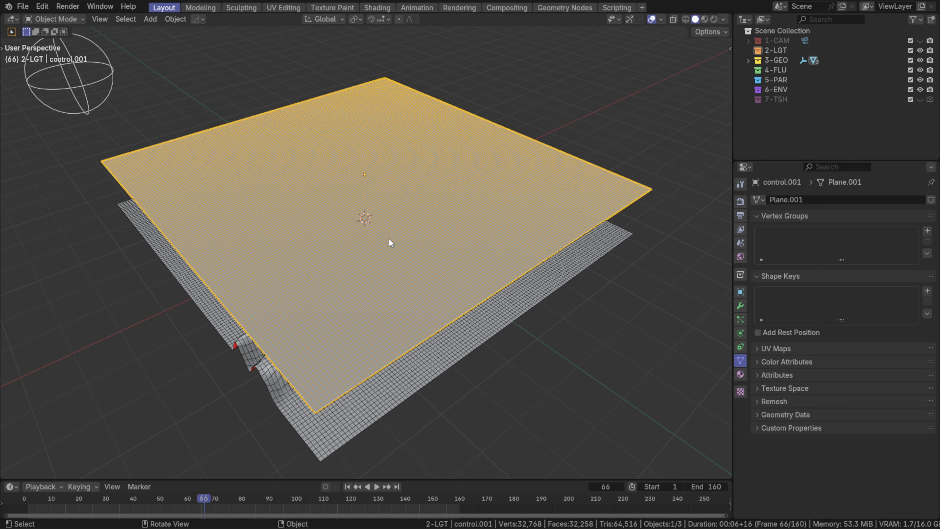
pyautogui.press('Tab')
pyautogui.click(322, 233)
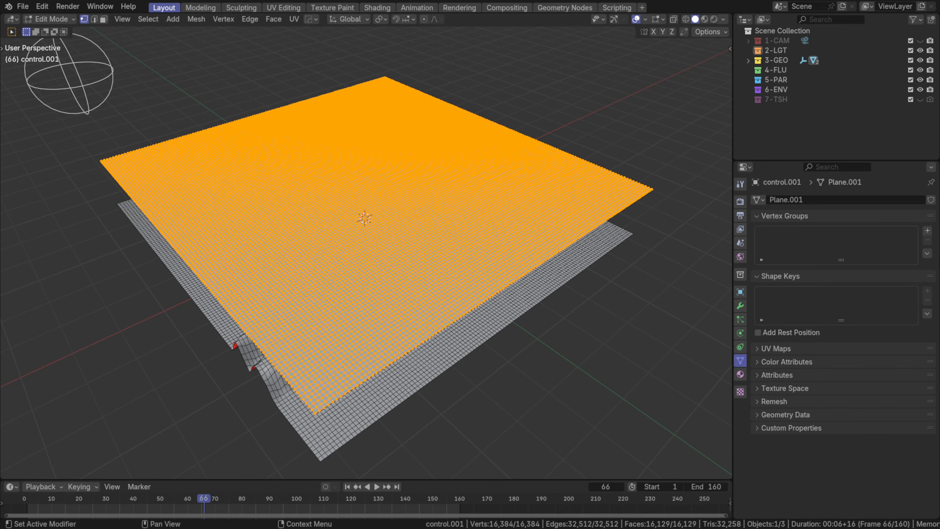
pyautogui.click(927, 233)
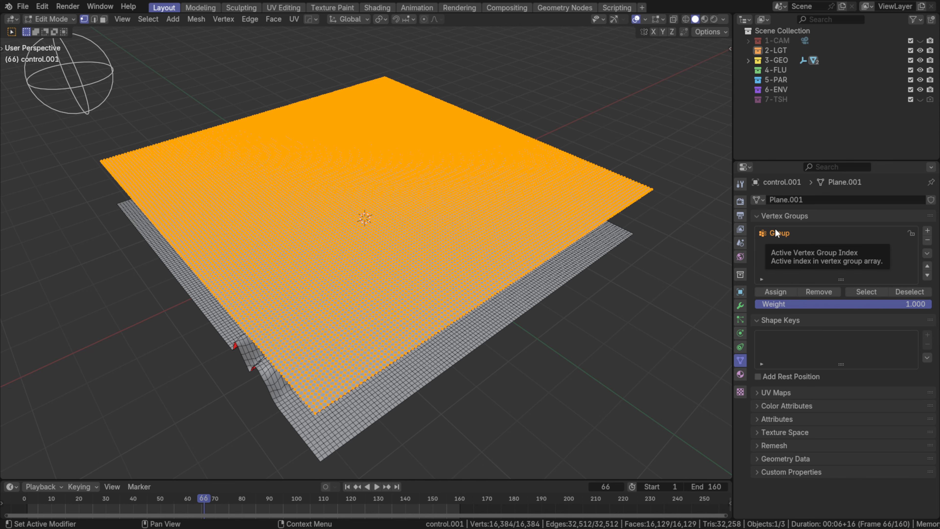
pyautogui.hotkey('ctrl', 'Tab')
pyautogui.click(304, 111)
pyautogui.click(543, 118)
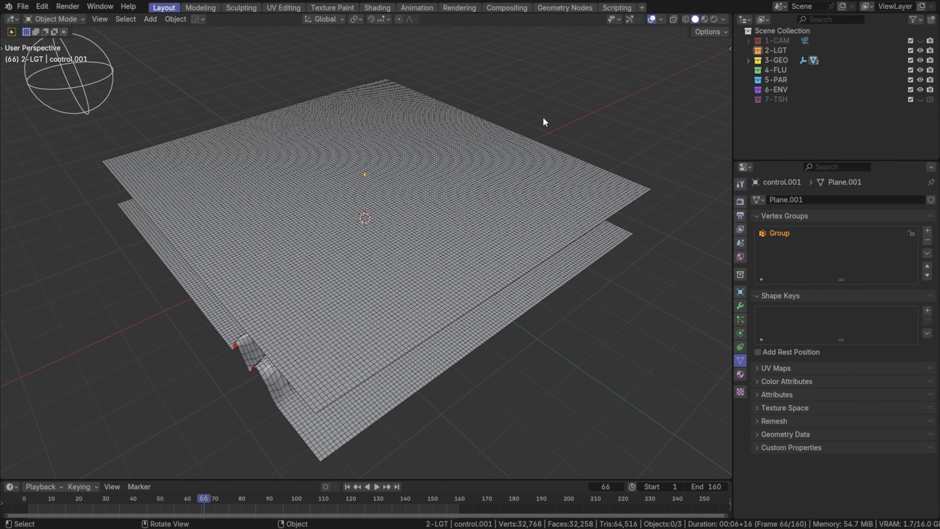
# Step: Set the flat control.001 plane's Z location to 0
pyautogui.click(468, 181)
pyautogui.moveTo(368, 268); pyautogui.dragTo(638, 167, button='middle')
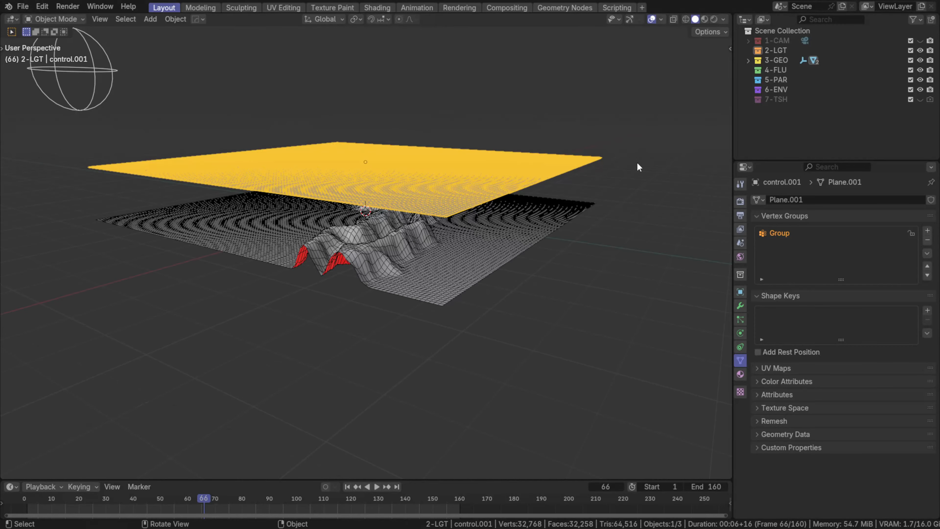
pyautogui.press('n')
pyautogui.click(673, 103)
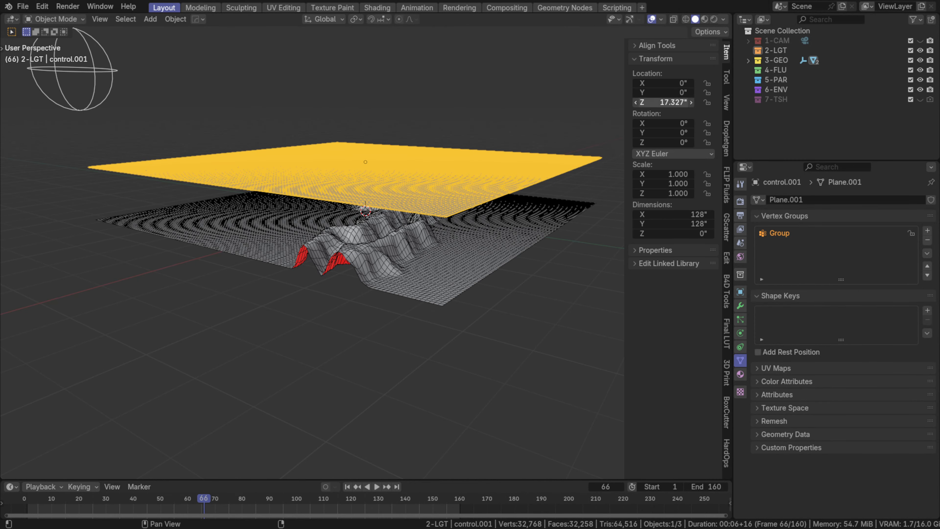
pyautogui.write('0')
pyautogui.press('Return')
pyautogui.click(448, 128)
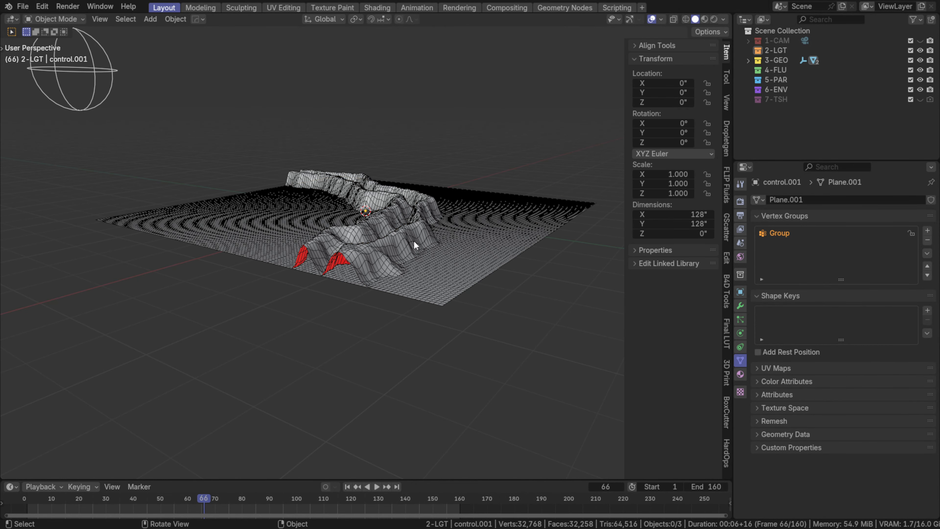
# Step: Select the control terrain and the Empty in left view and move them down about 7.8" along Z
pyautogui.click(414, 219)
pyautogui.press('`')
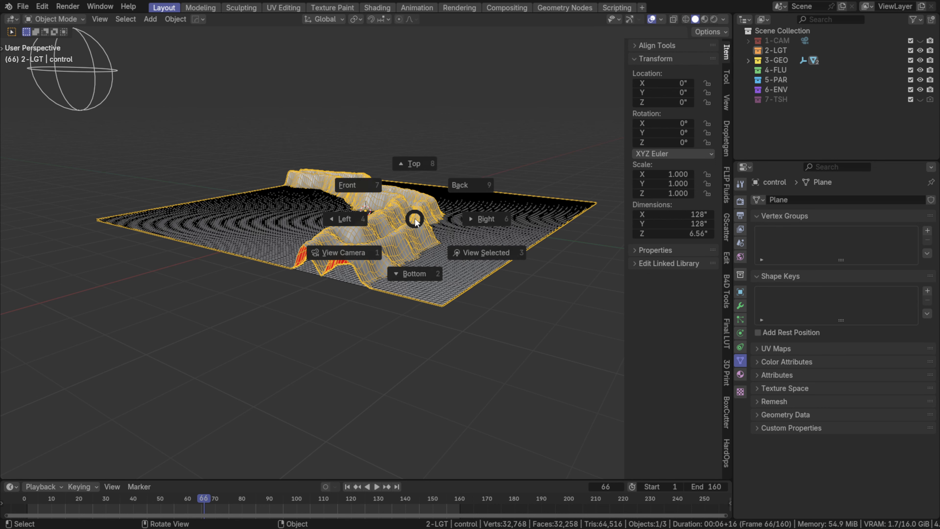
pyautogui.click(343, 207)
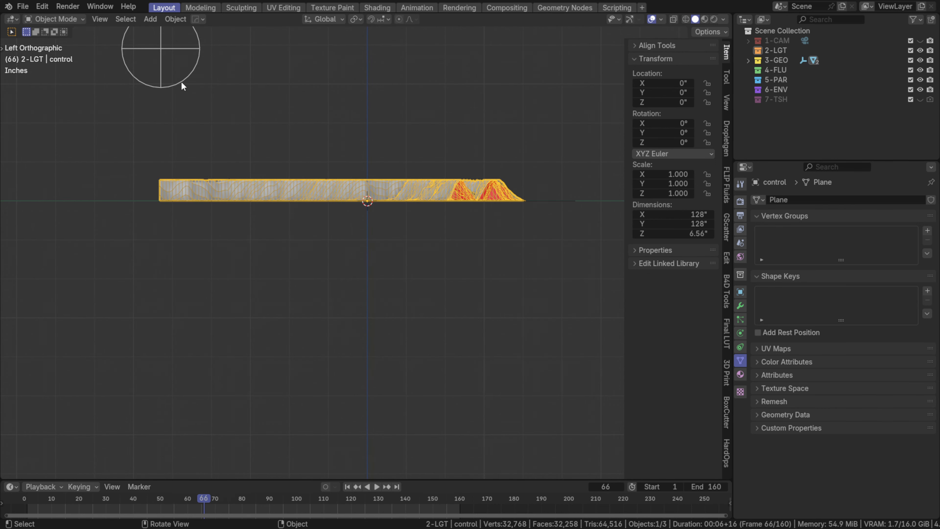
pyautogui.keyDown('shift'); pyautogui.click(170, 47); pyautogui.keyUp('shift')
pyautogui.press('g')
pyautogui.press('z')
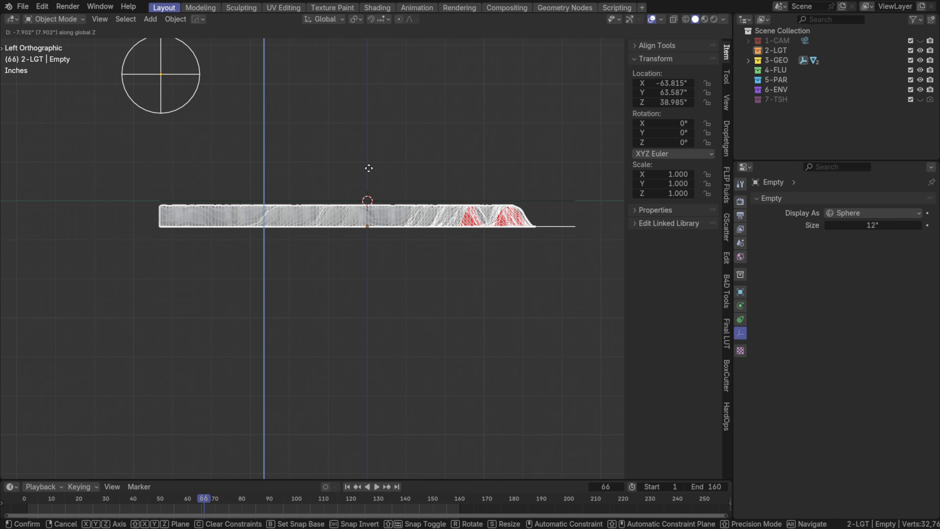
pyautogui.click(368, 166)
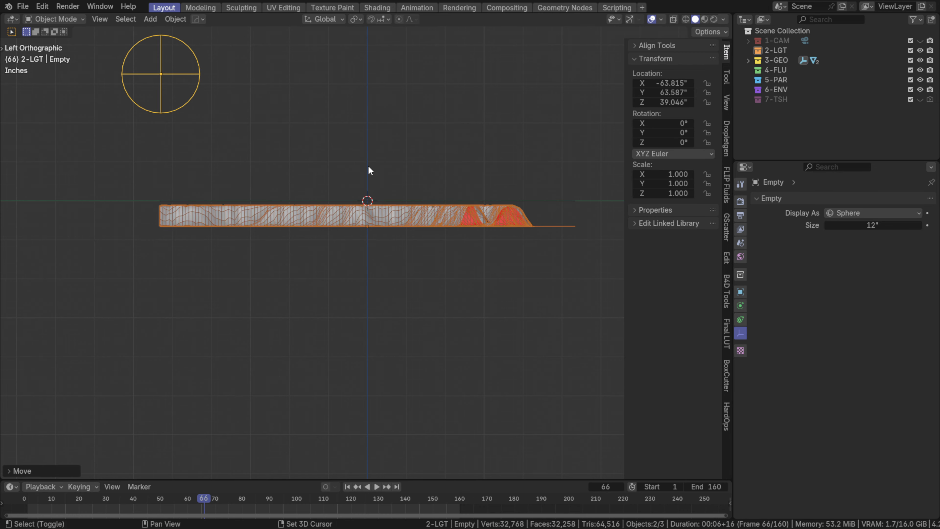
# Step: Raise the control terrain and the Empty together about 0.74" along Z, just below the flat plane, and deselect them
pyautogui.scroll(5, 545, 219)
pyautogui.keyDown('shift'); pyautogui.moveTo(570, 209); pyautogui.dragTo(321, 241, button='middle'); pyautogui.keyUp('shift')
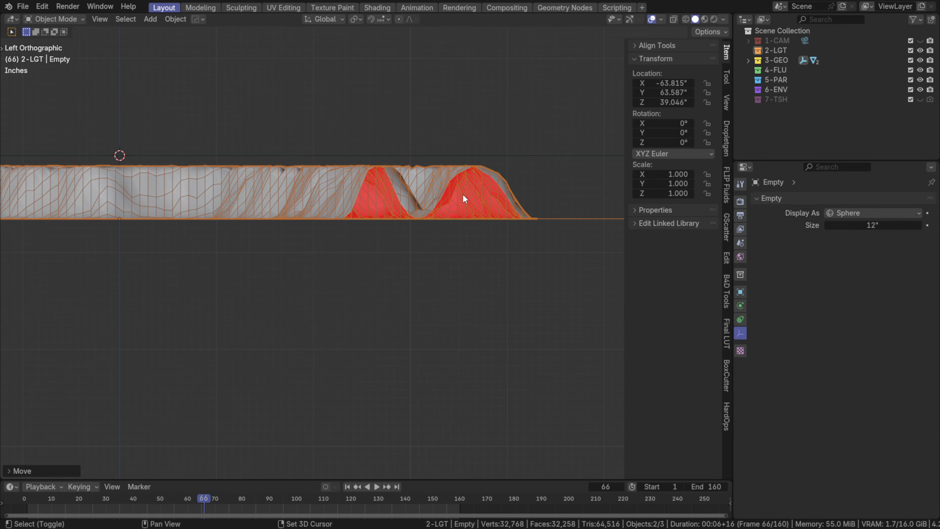
pyautogui.press('g')
pyautogui.press('z')
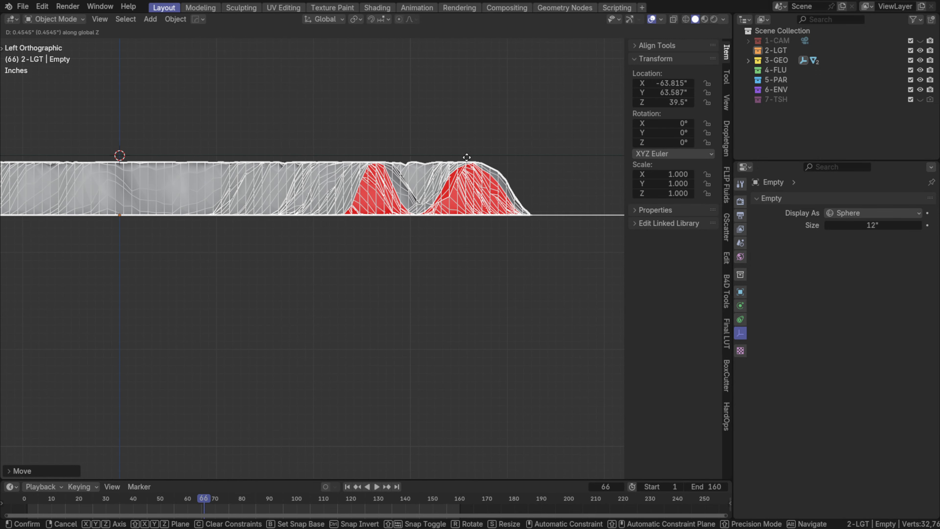
pyautogui.click(467, 142)
pyautogui.scroll(-5, 467, 142)
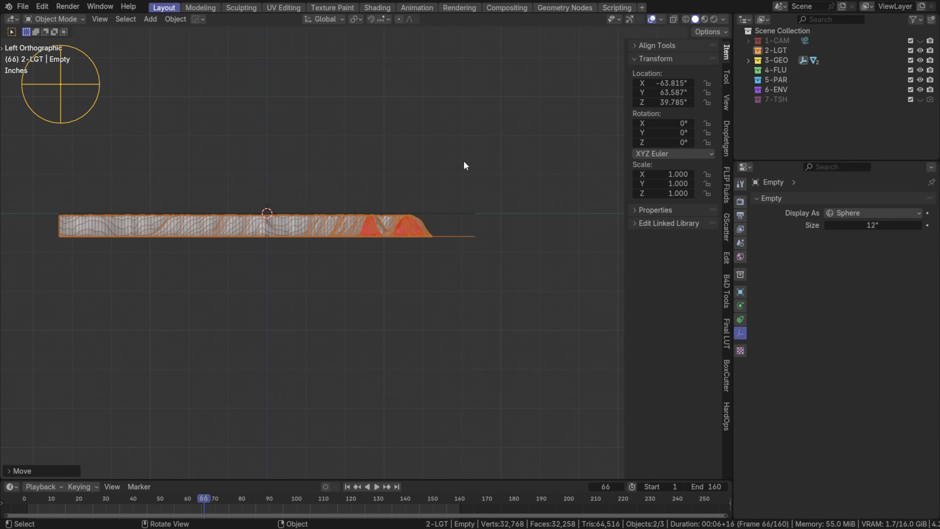
pyautogui.moveTo(466, 164); pyautogui.dragTo(328, 84, button='middle')
pyautogui.click(329, 84)
pyautogui.moveTo(327, 198)
pyautogui.mouseDown(button='middle')
pyautogui.moveTo(350, 205)
pyautogui.moveTo(321, 203)
pyautogui.mouseUp(button='middle')
pyautogui.moveTo(420, 111); pyautogui.dragTo(442, 142, button='middle')
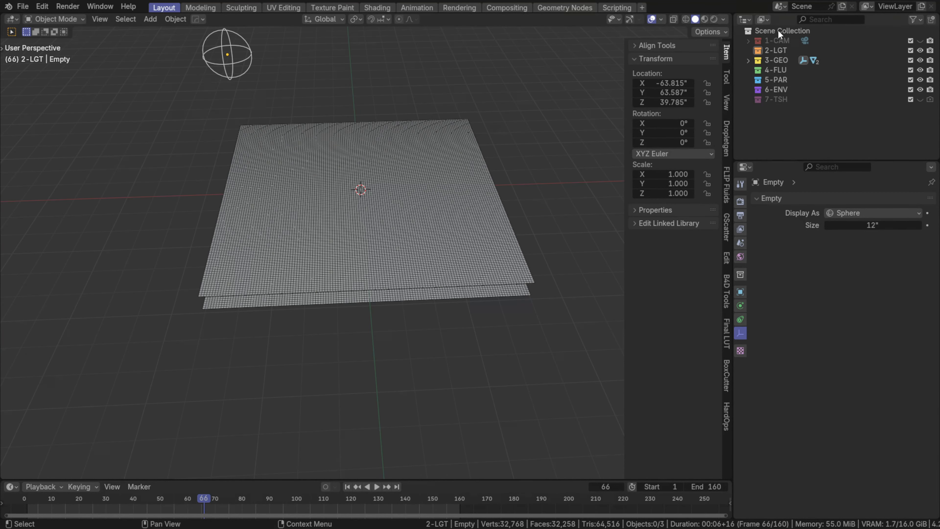
# Step: Expand the 3-GEO collection and rename the flat control.001 plane as final
pyautogui.click(747, 60)
pyautogui.click(363, 131)
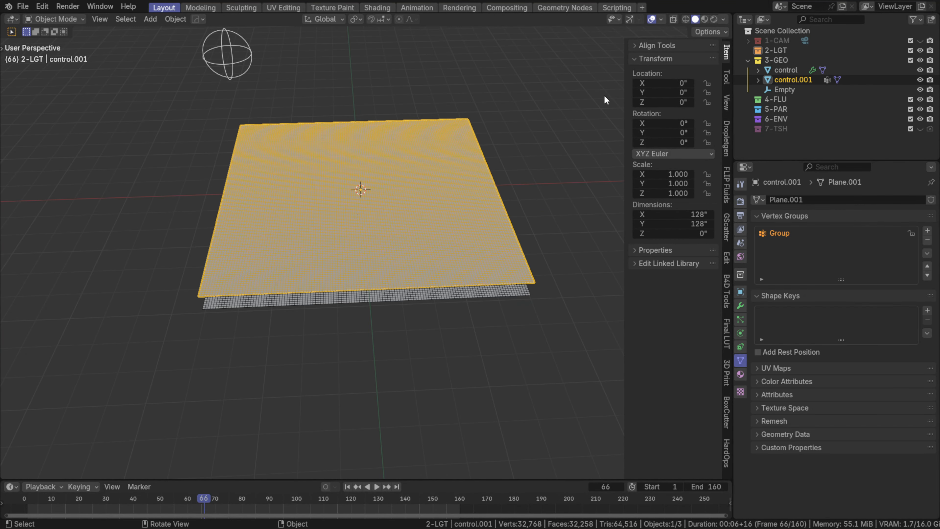
pyautogui.press('F2')
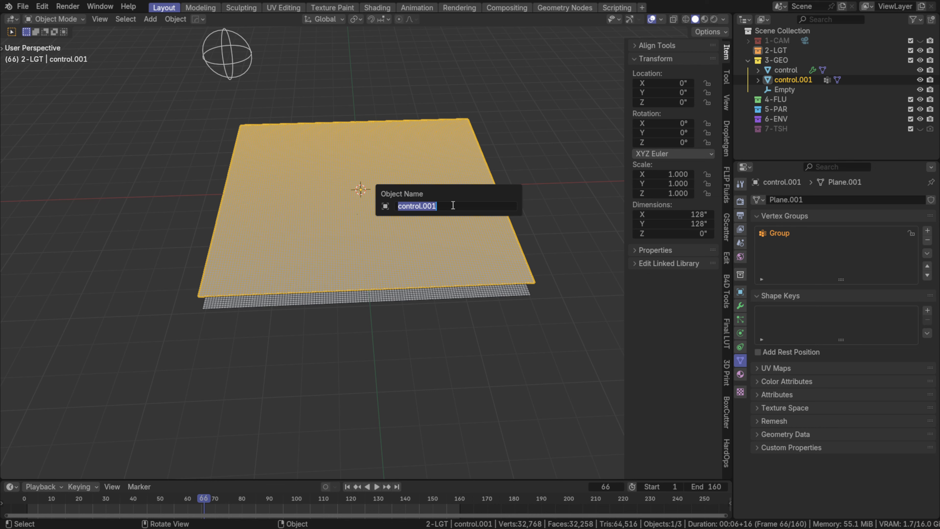
pyautogui.write('final')
pyautogui.press('Return')
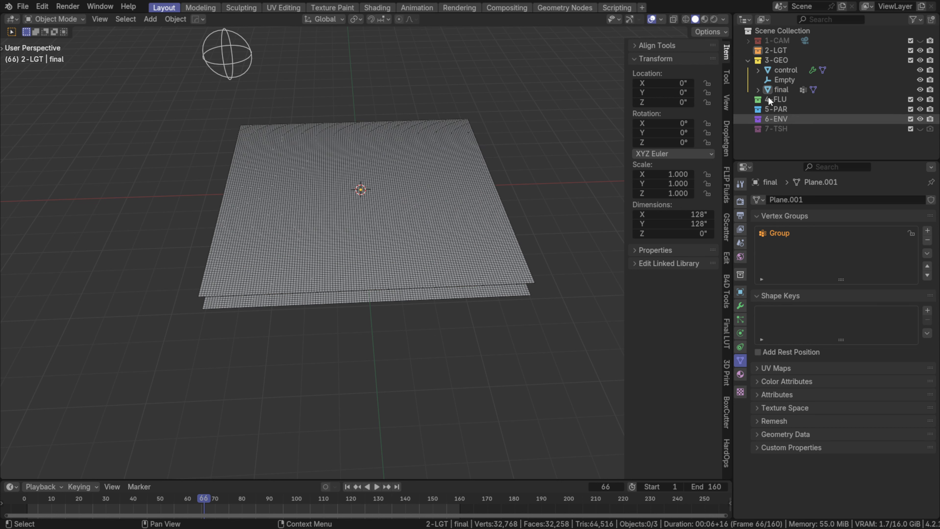
# Step: Hide the control terrain in the viewport and select the final plane
pyautogui.click(774, 69)
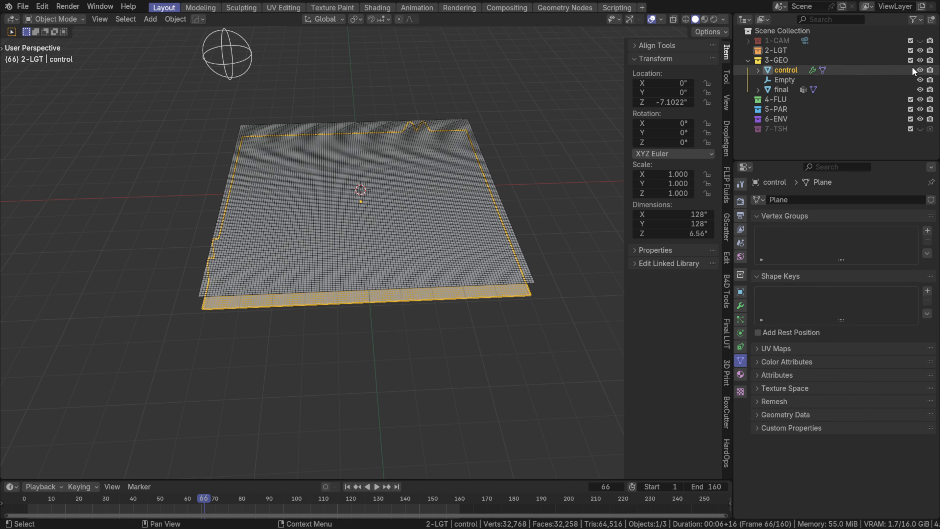
pyautogui.click(919, 71)
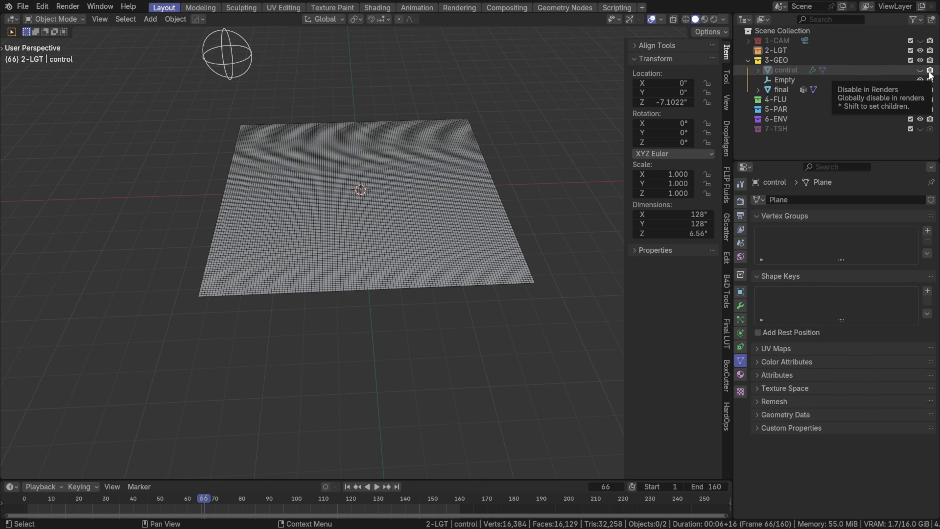
pyautogui.click(438, 252)
pyautogui.moveTo(439, 252); pyautogui.dragTo(409, 216, button='middle')
pyautogui.moveTo(497, 119); pyautogui.dragTo(583, 143, button='middle')
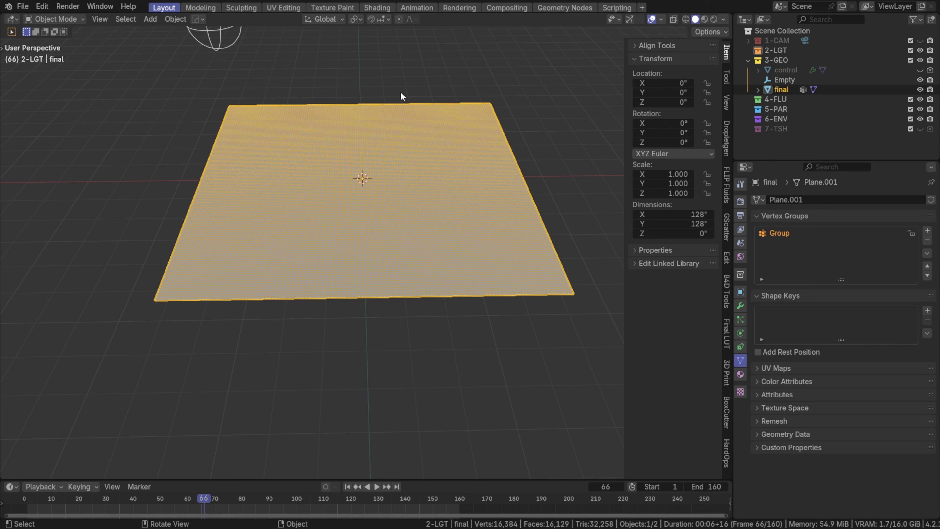
# Step: Add a Vertex Weight Proximity modifier to the final plane
pyautogui.click(411, 73)
pyautogui.click(403, 196)
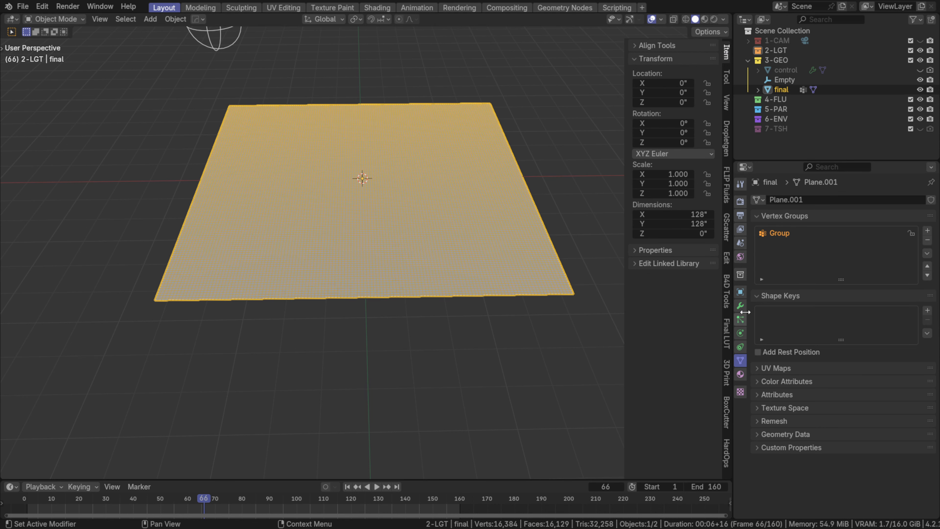
pyautogui.click(740, 305)
pyautogui.click(821, 201)
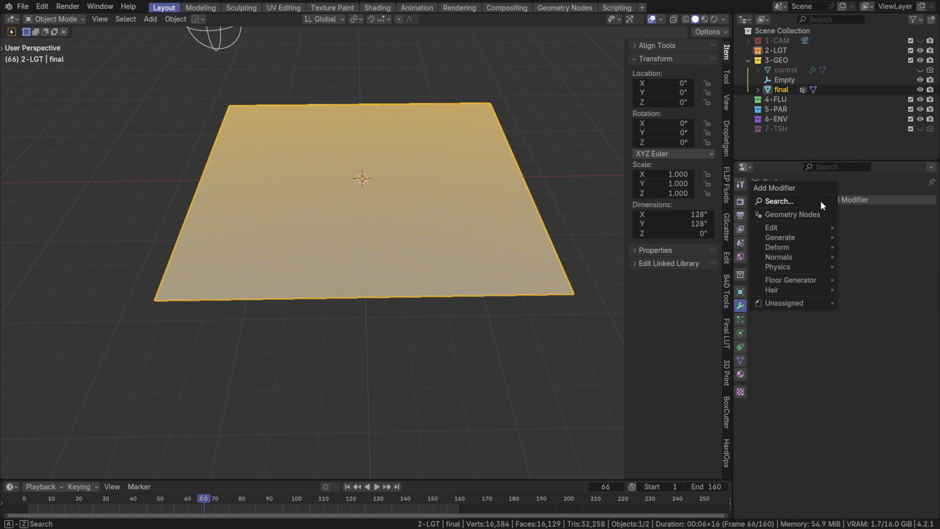
pyautogui.write('prox')
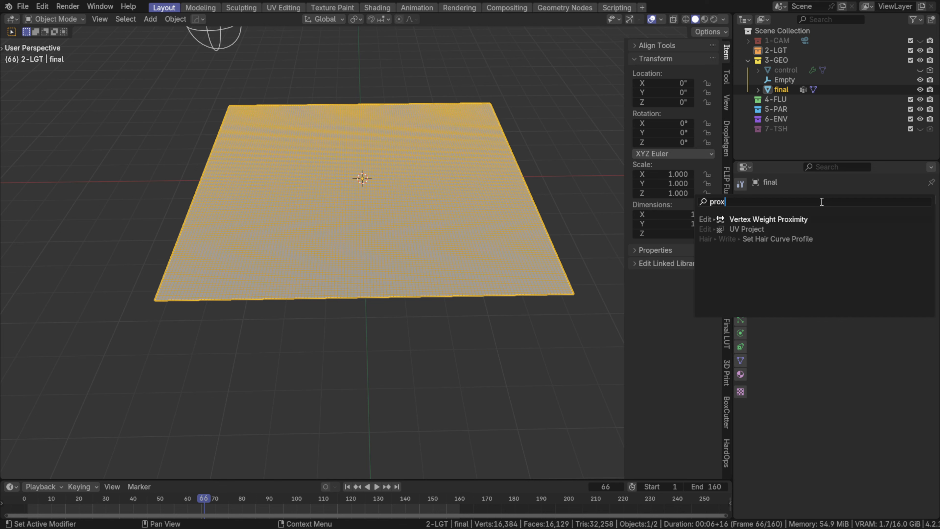
pyautogui.press('Return')
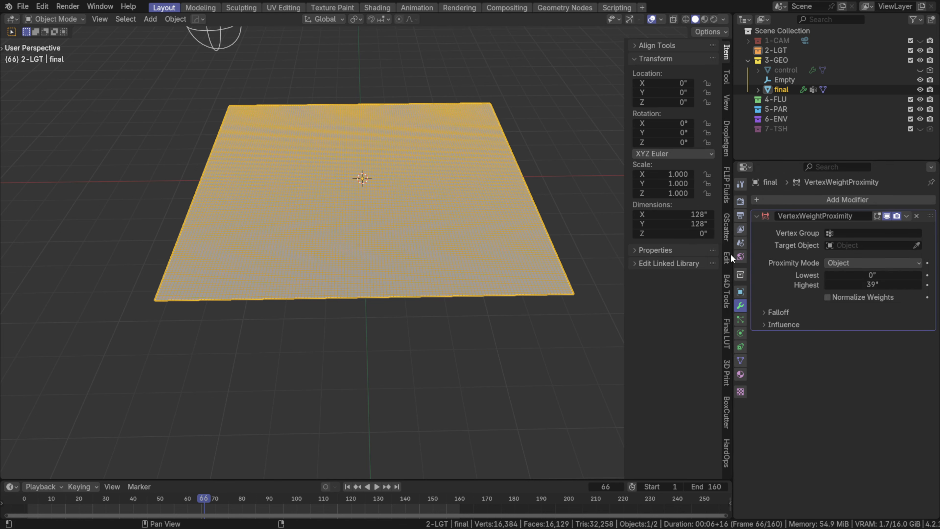
# Step: Set the proximity modifier's vertex group to Group and its target object to control
pyautogui.click(846, 233)
pyautogui.click(842, 249)
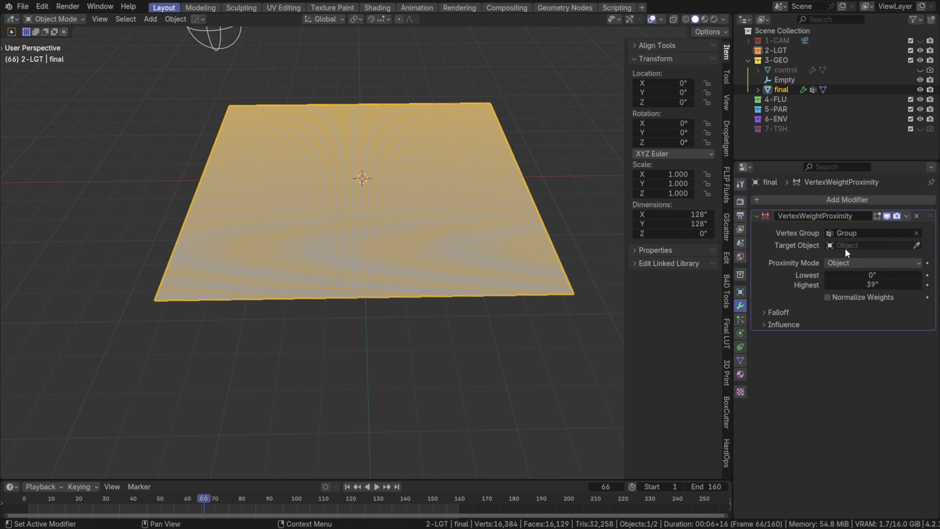
pyautogui.click(838, 245)
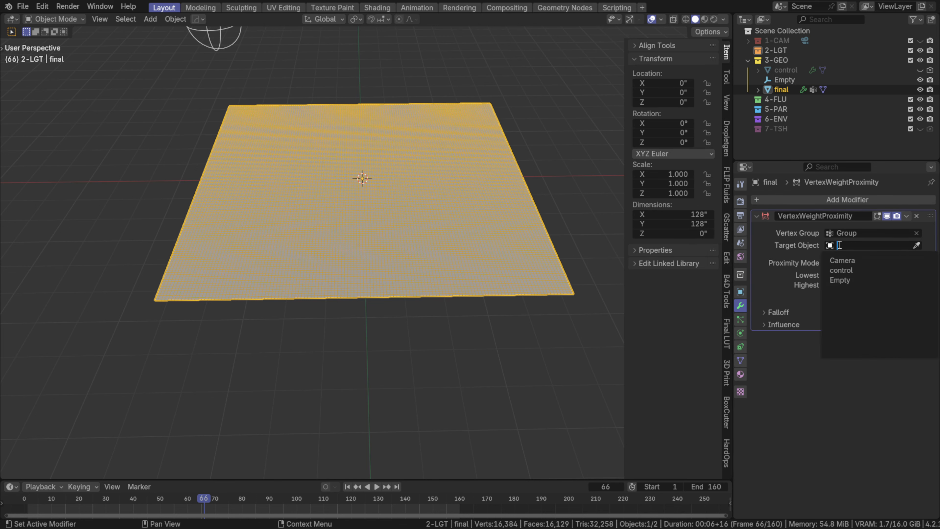
pyautogui.click(845, 272)
# Step: Frame the final plane, examine its weights in Weight Paint mode, and return to Object Mode with nothing selected
pyautogui.moveTo(495, 151); pyautogui.dragTo(487, 186, button='middle')
pyautogui.press('f')
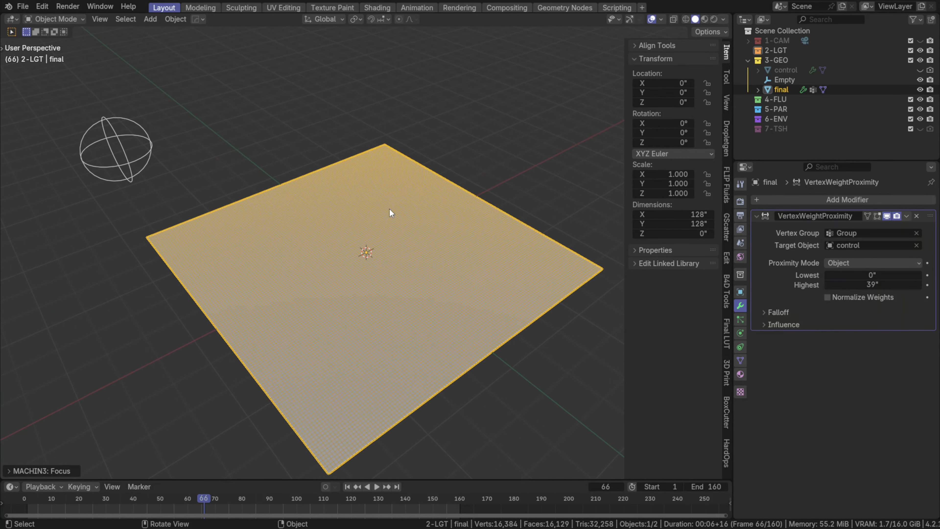
pyautogui.scroll(2, 389, 208)
pyautogui.keyDown('shift'); pyautogui.moveTo(389, 222); pyautogui.dragTo(335, 157, button='middle'); pyautogui.keyUp('shift')
pyautogui.scroll(-2, 338, 158)
pyautogui.press('KP_5')
pyautogui.press('KP_5')
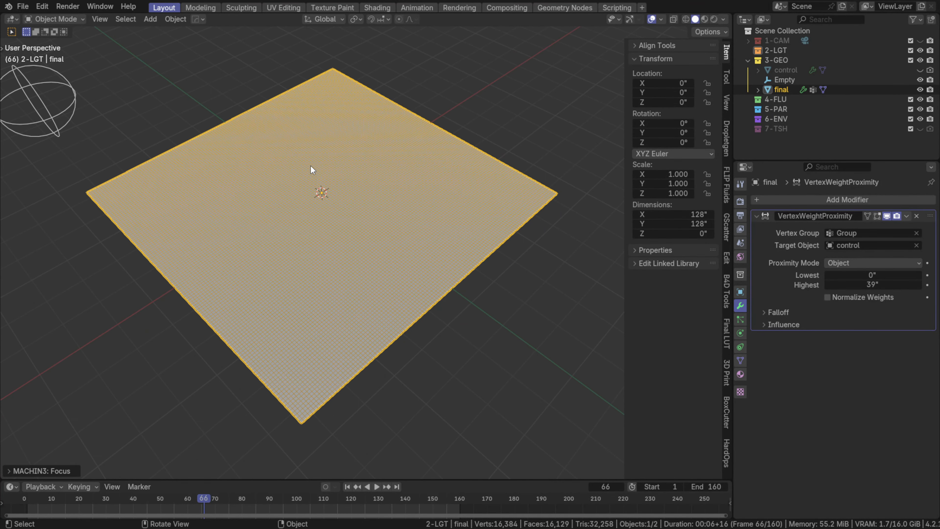
pyautogui.scroll(1, 264, 182)
pyautogui.keyDown('shift'); pyautogui.moveTo(269, 199); pyautogui.dragTo(276, 181, button='middle'); pyautogui.keyUp('shift')
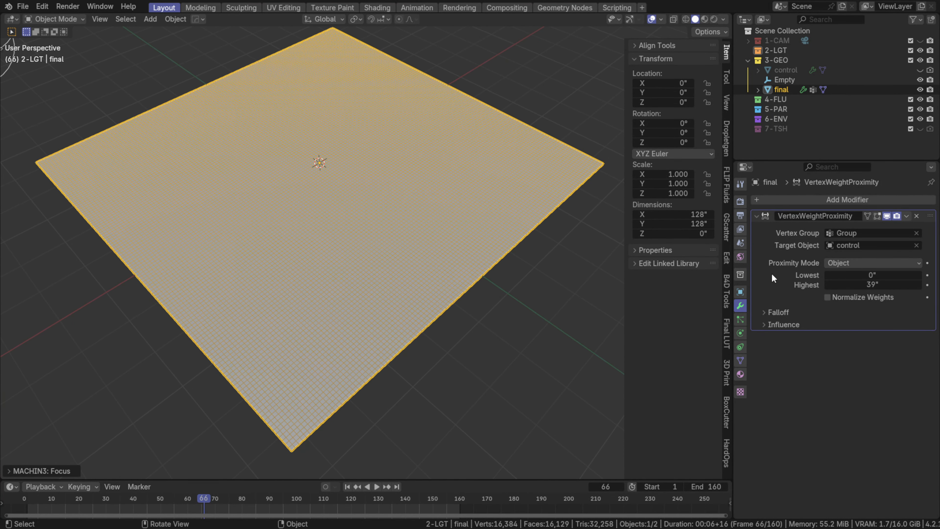
pyautogui.click(64, 20)
pyautogui.click(59, 73)
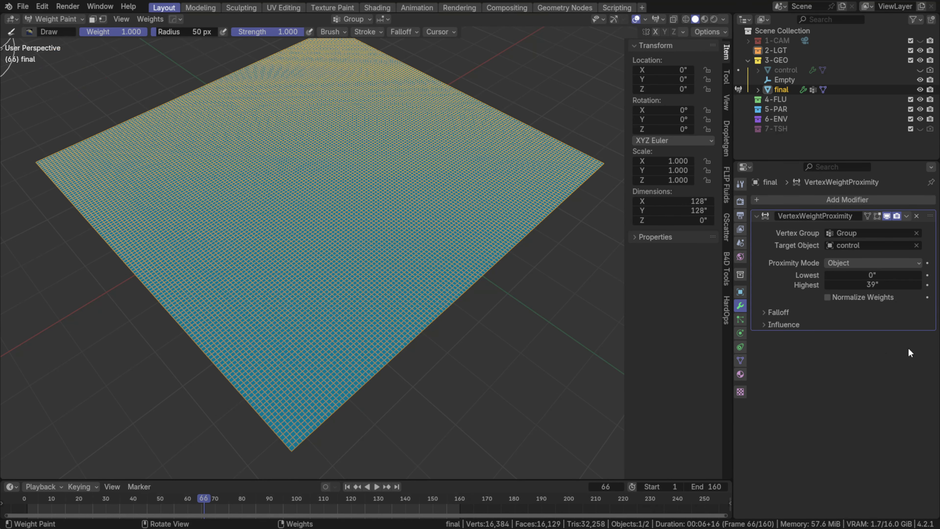
pyautogui.click(53, 19)
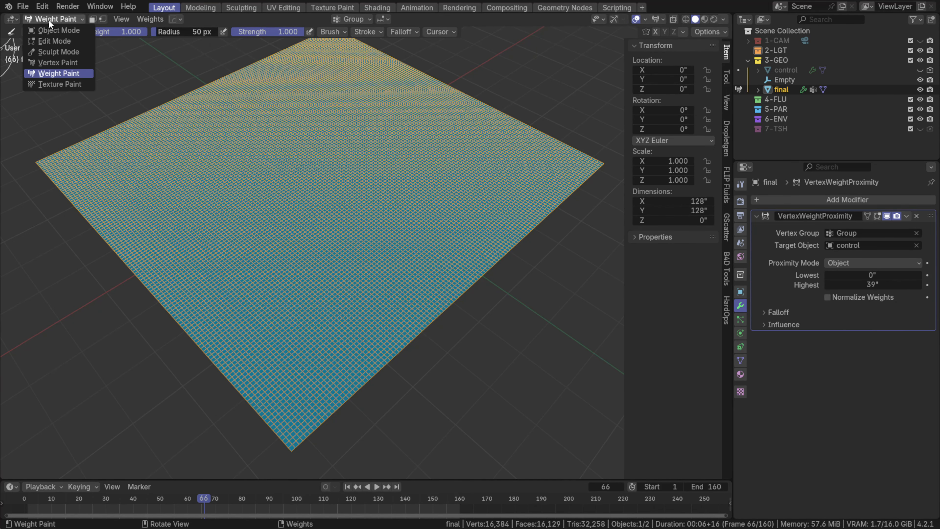
pyautogui.click(49, 29)
pyautogui.hotkey('alt', 'a')
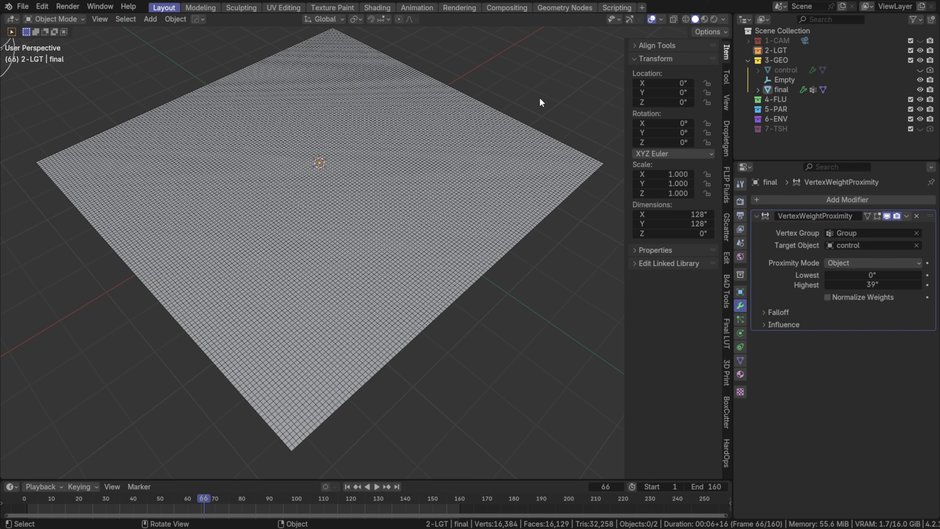
# Step: Try to hide the final plane's mesh lines by toggling the wireframe overlay for all objects
pyautogui.press('z')
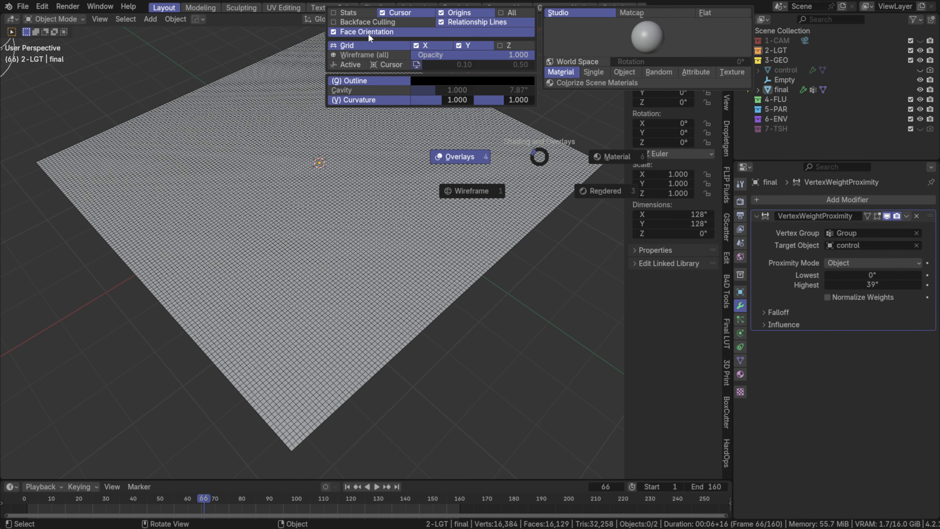
pyautogui.click(359, 57)
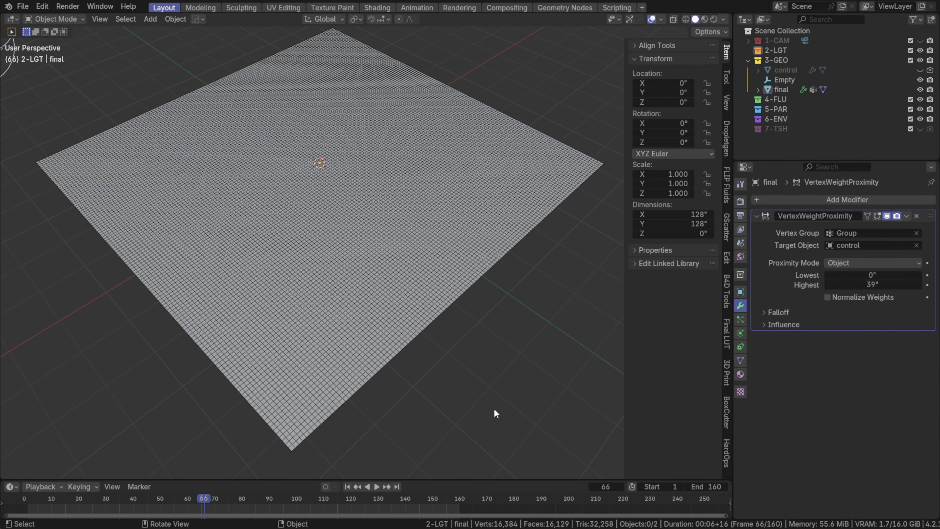
pyautogui.press('z')
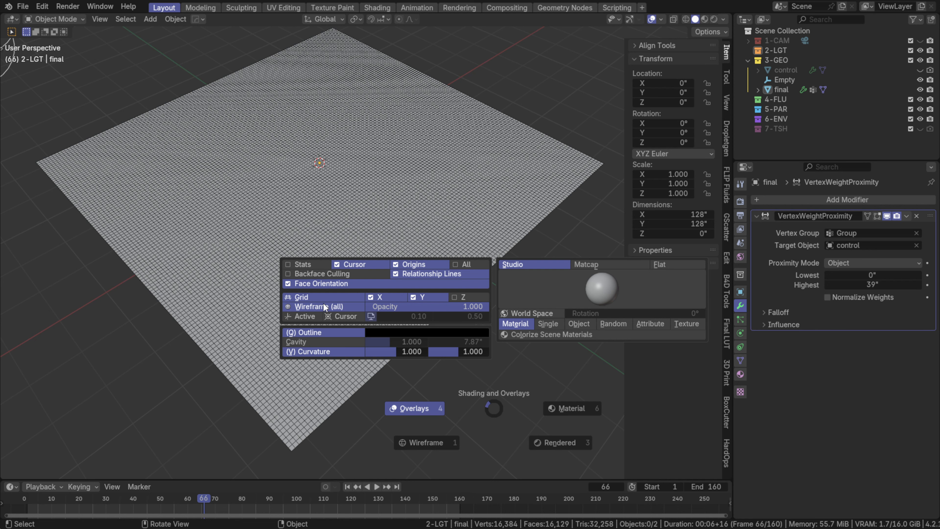
pyautogui.click(324, 302)
pyautogui.click(662, 20)
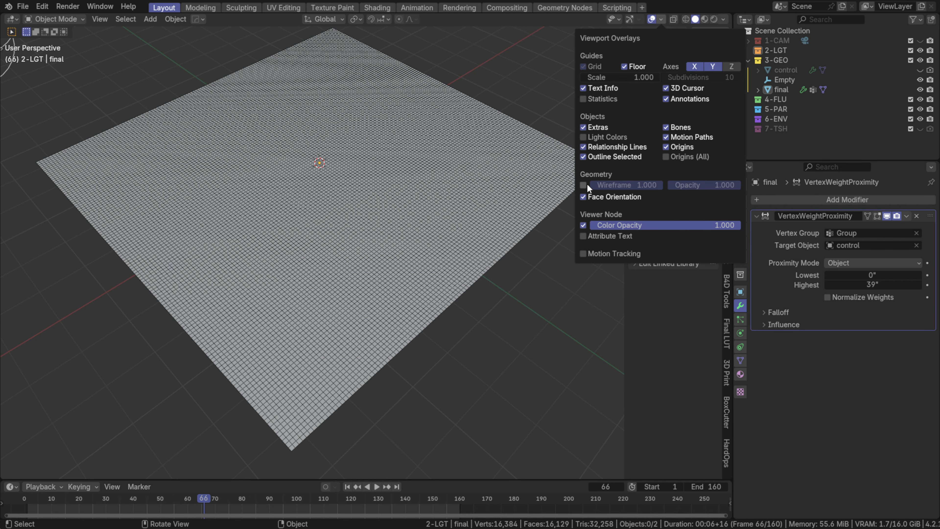
# Step: Select the final plane and turn off its own wireframe display
pyautogui.click(457, 182)
pyautogui.press('z')
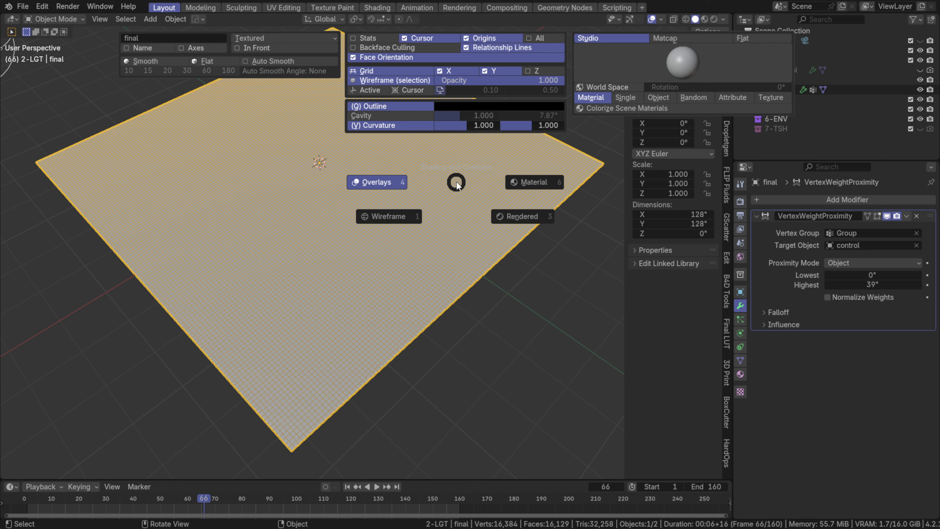
pyautogui.click(370, 79)
pyautogui.click(504, 97)
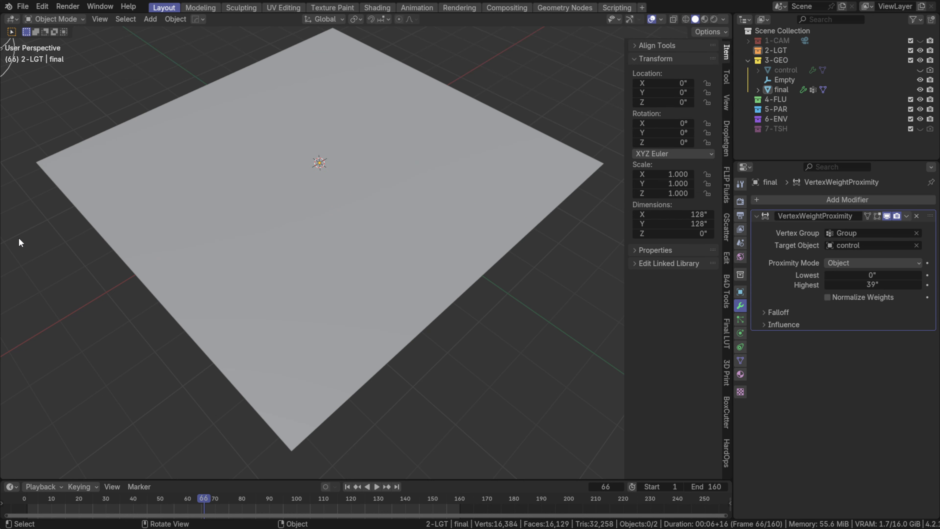
# Step: Put the final plane in Weight Paint mode and set the proximity modifier's Highest distance to 8 inches
pyautogui.click(235, 227)
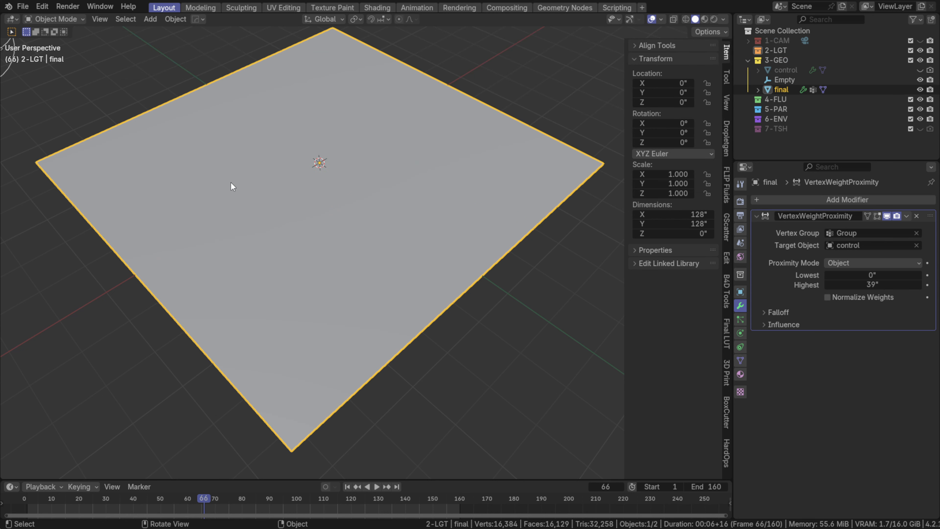
pyautogui.click(51, 18)
pyautogui.click(47, 73)
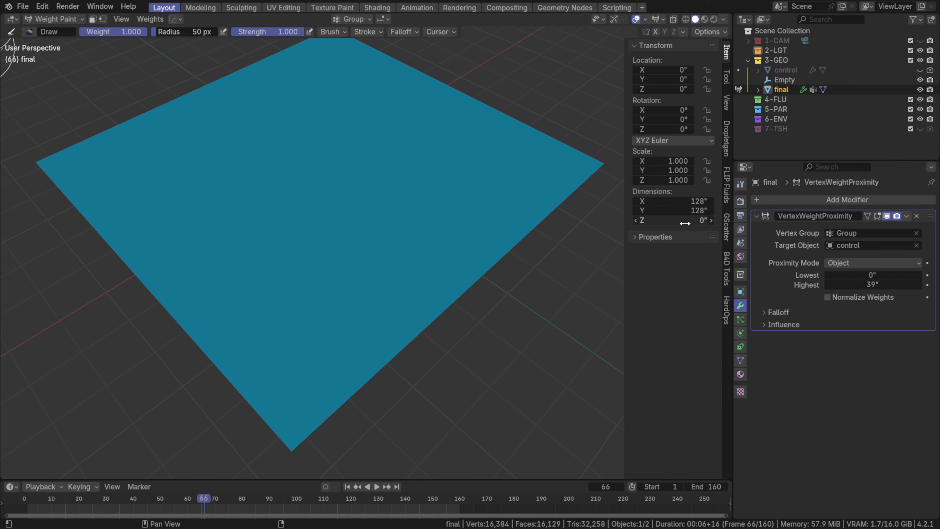
pyautogui.click(866, 285)
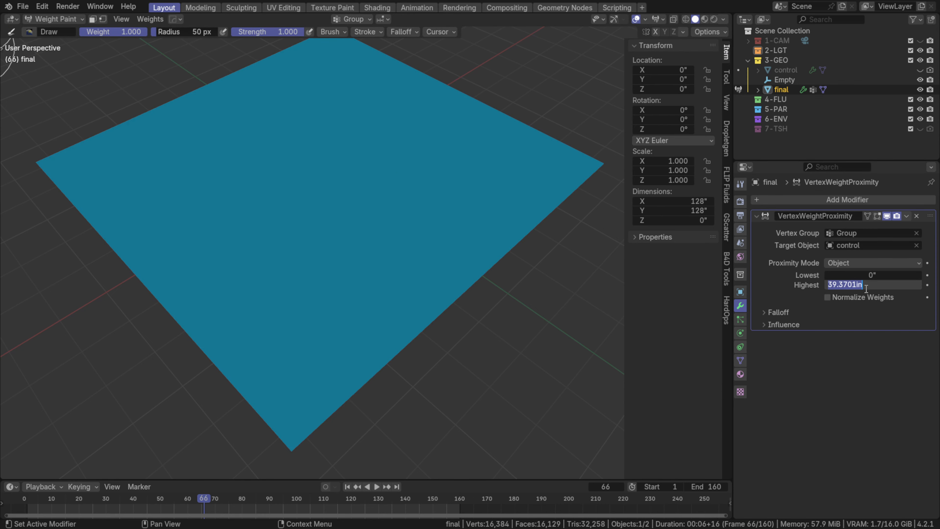
pyautogui.write('8')
pyautogui.press('Return')
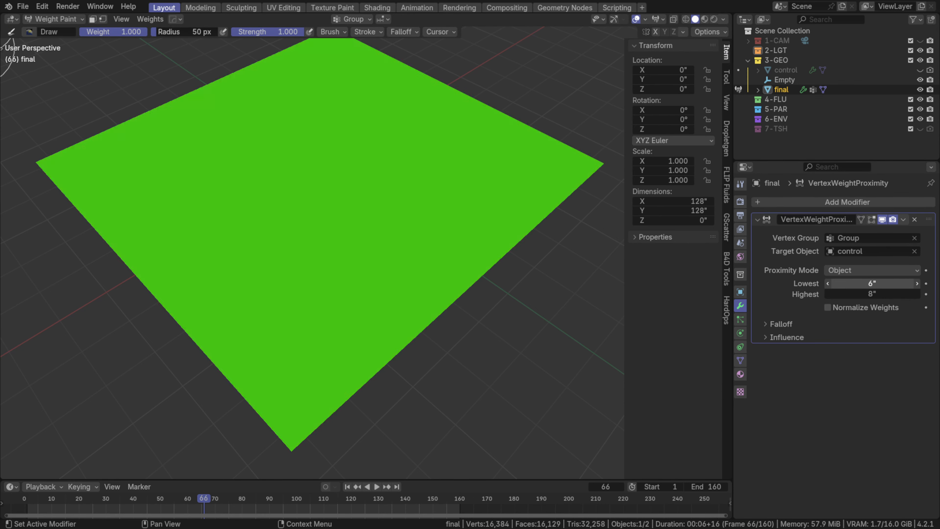
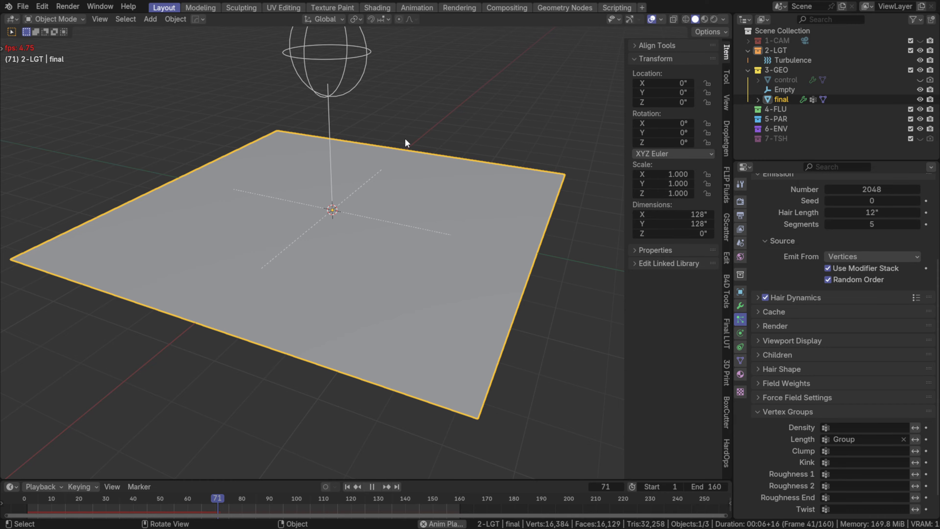
# Step: Play the animation from frame 1, examine the hair on the final plane from several angles, and stop at frame 45
pyautogui.click(347, 486)
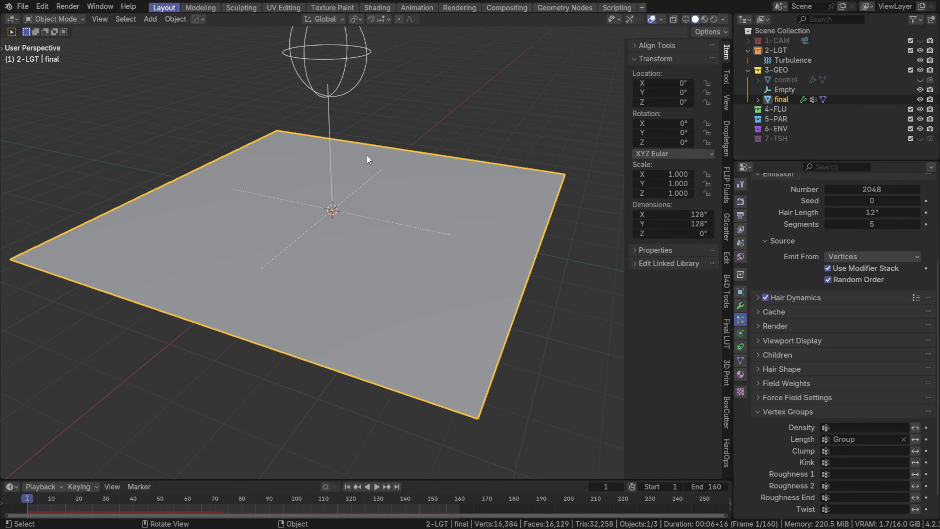
pyautogui.moveTo(366, 155); pyautogui.dragTo(344, 172, button='middle')
pyautogui.scroll(-1, 343, 171)
pyautogui.press('space')
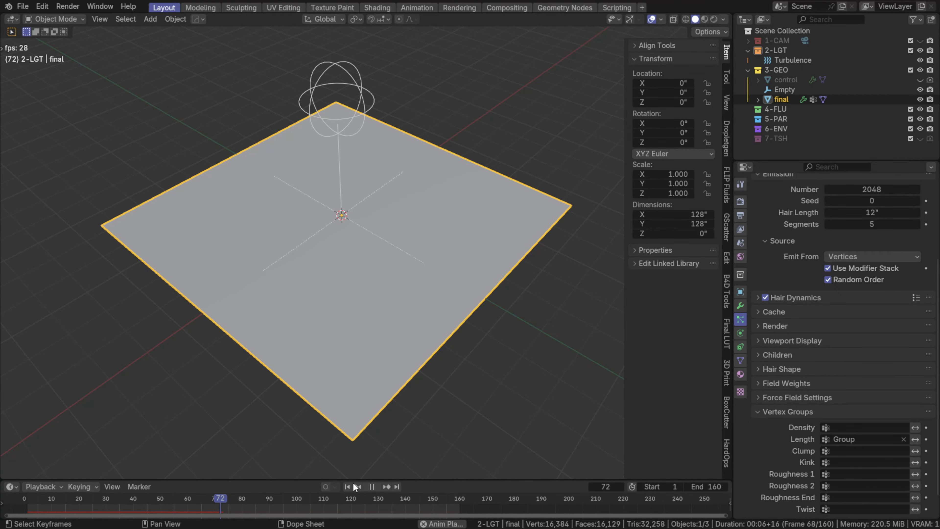
pyautogui.press('space')
pyautogui.press('space')
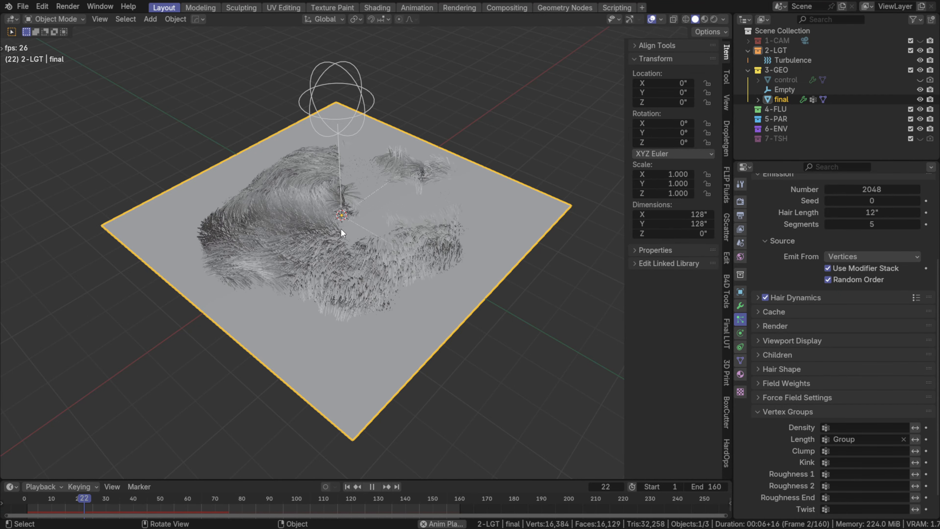
pyautogui.moveTo(375, 397); pyautogui.dragTo(386, 361, button='middle')
pyautogui.moveTo(375, 243); pyautogui.dragTo(358, 260, button='middle')
pyautogui.scroll(2, 359, 260)
pyautogui.scroll(-2, 326, 324)
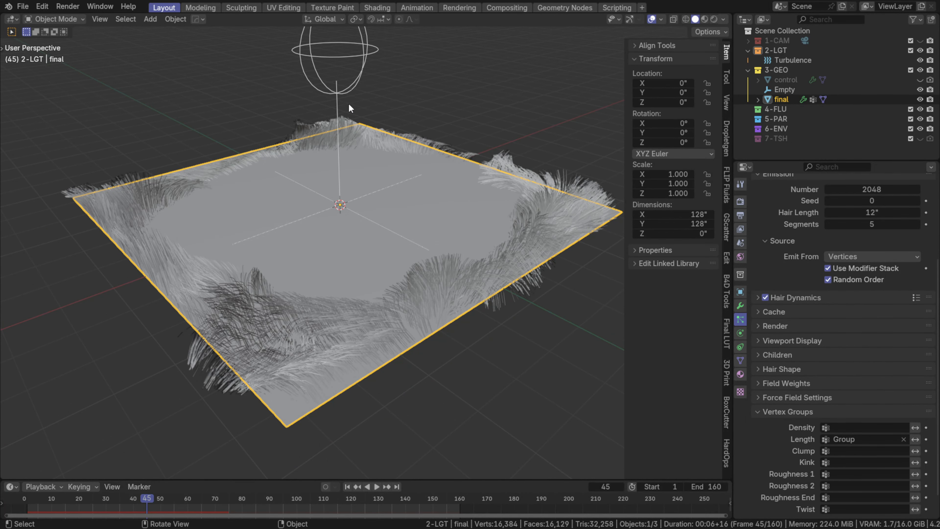
# Step: Select the Turbulence force field and set its strength to 32
pyautogui.click(337, 107)
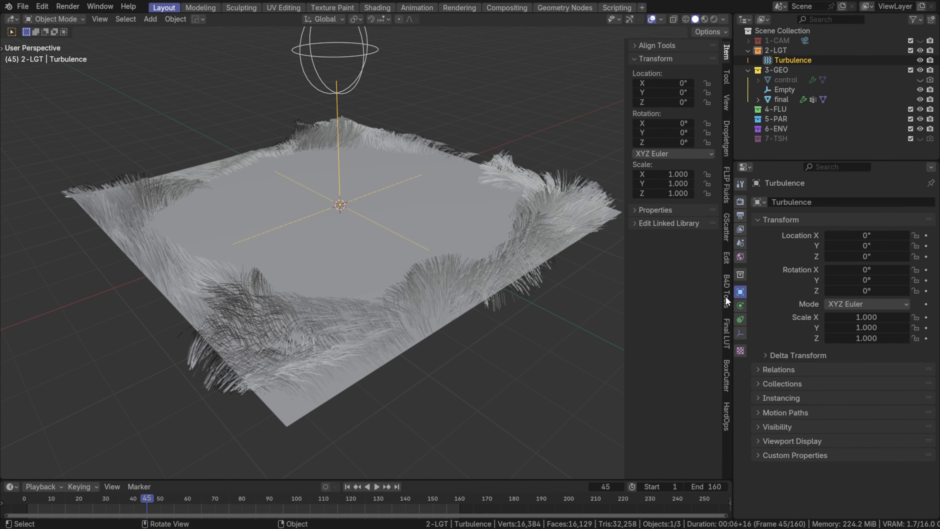
pyautogui.click(739, 305)
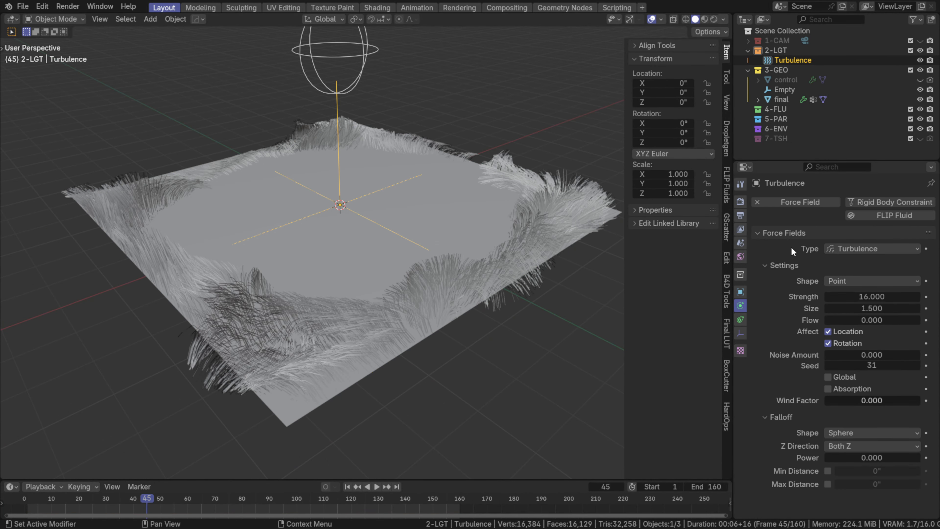
pyautogui.click(863, 296)
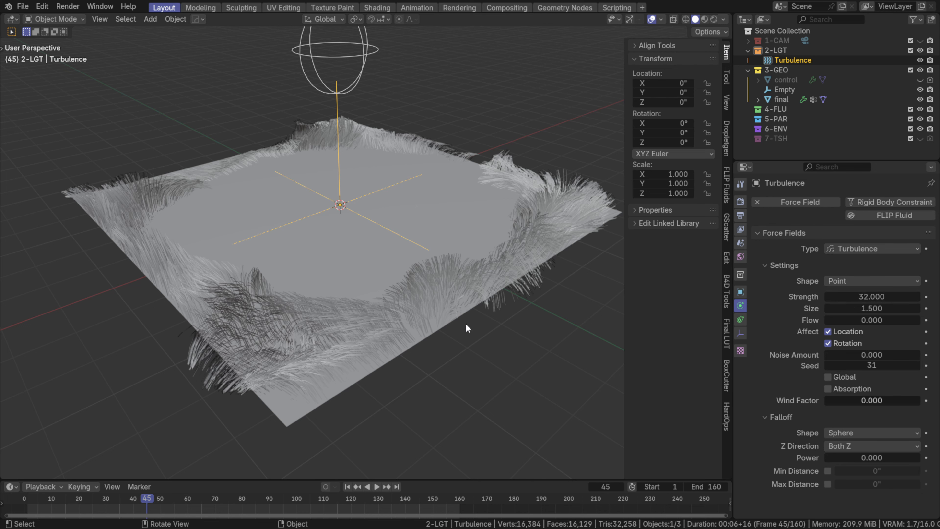
# Step: Play the animation from frame 1, stop at frame 47, and examine how the stronger turbulence bends the hair
pyautogui.click(348, 486)
pyautogui.press('space')
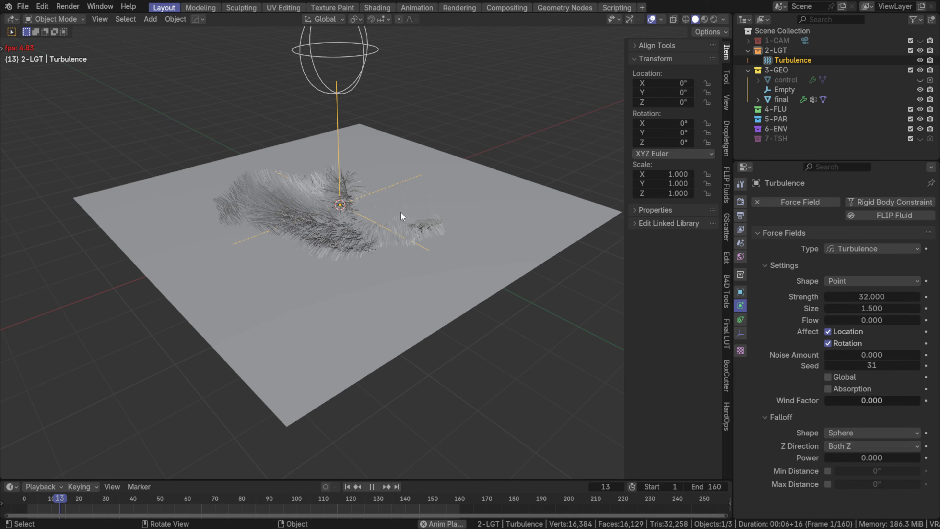
pyautogui.moveTo(400, 212); pyautogui.dragTo(407, 239, button='middle')
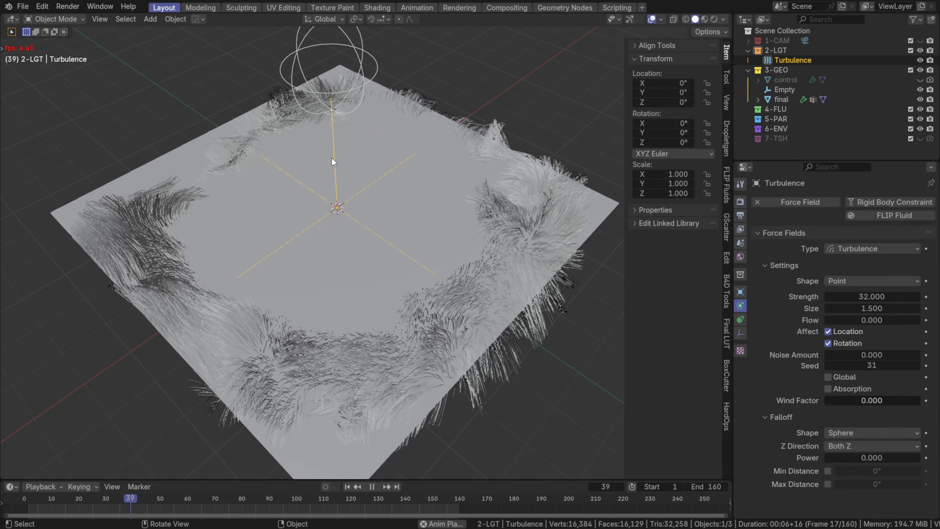
pyautogui.press('space')
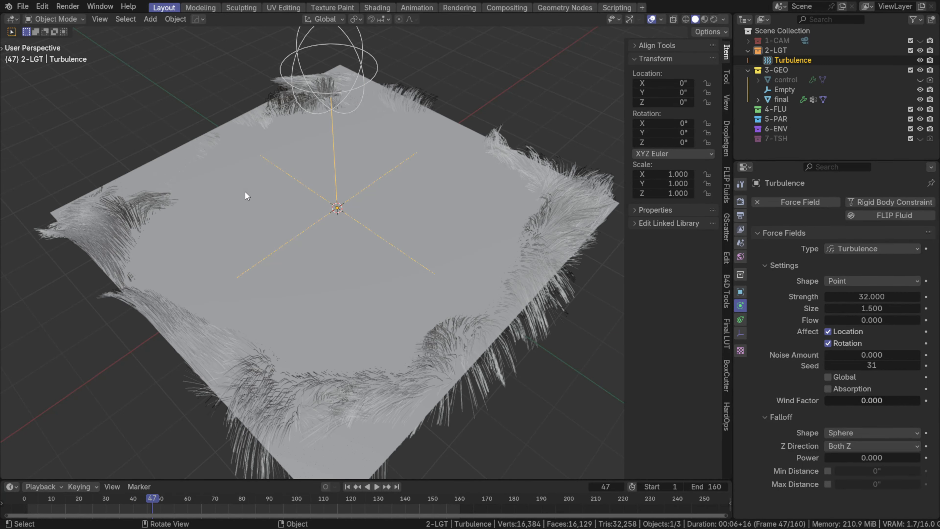
pyautogui.moveTo(246, 196); pyautogui.dragTo(403, 276, button='middle')
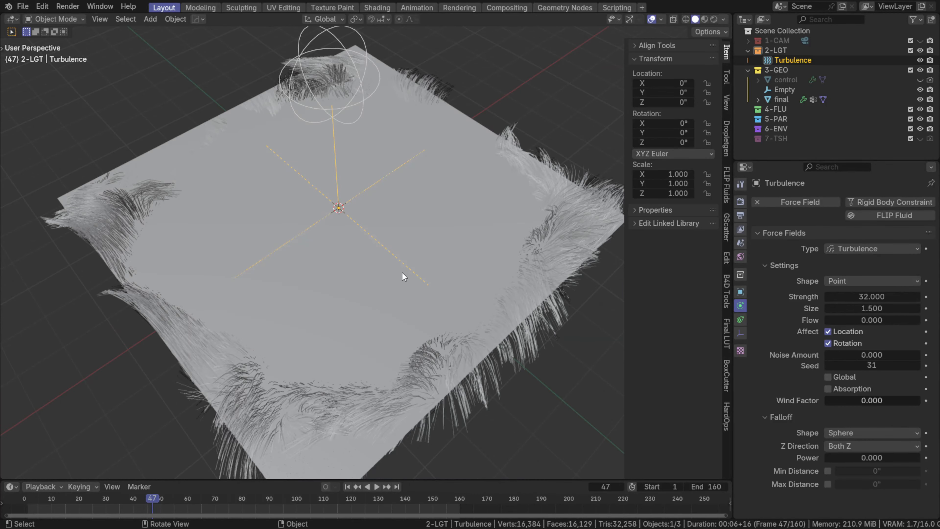
pyautogui.click(740, 333)
pyautogui.click(740, 292)
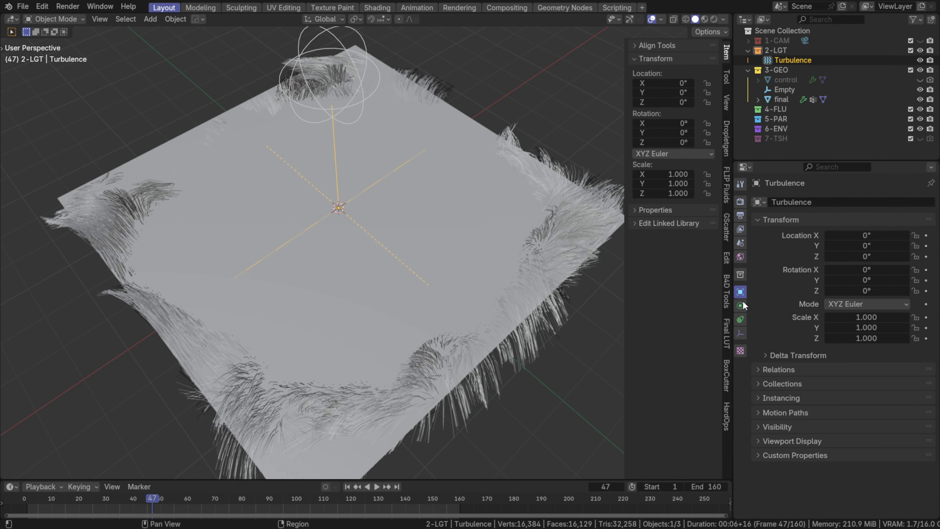
pyautogui.click(740, 305)
pyautogui.click(740, 319)
pyautogui.click(741, 291)
pyautogui.click(740, 320)
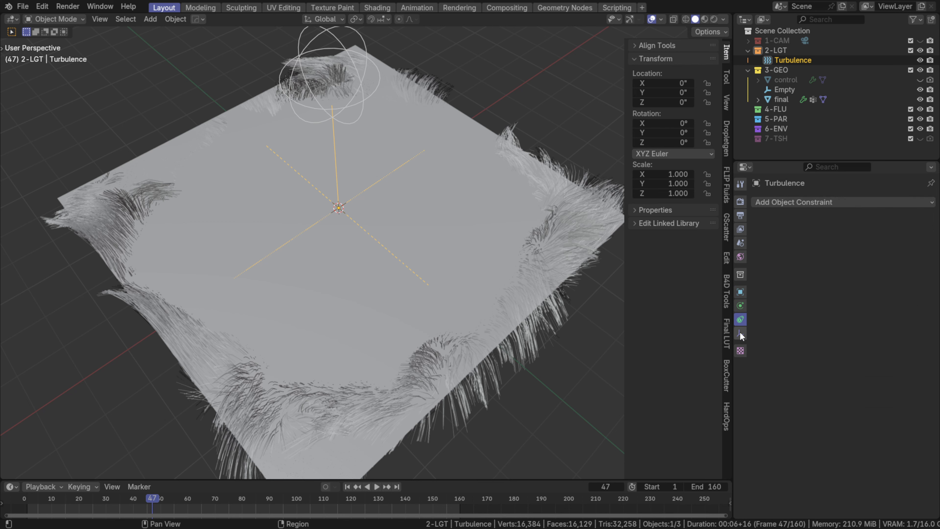
pyautogui.click(740, 333)
pyautogui.click(740, 306)
# Step: Select the final plane and turn off Show Emitter in its hair particle system's viewport display, then deselect the plane
pyautogui.click(451, 223)
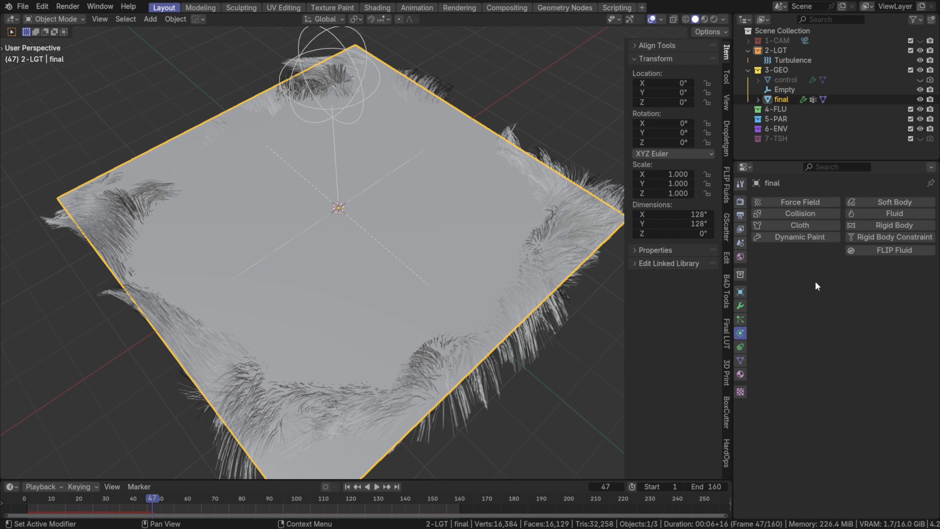
pyautogui.click(739, 319)
pyautogui.scroll(-5, 802, 401)
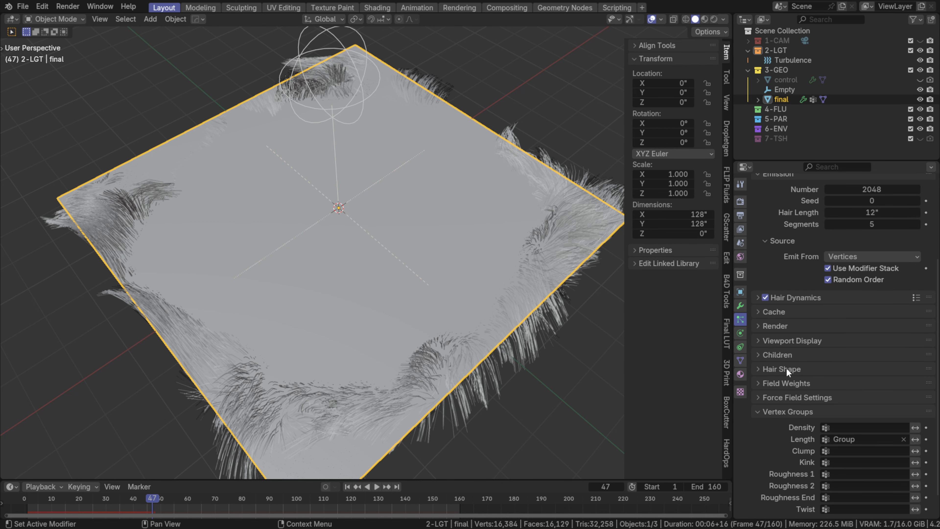
pyautogui.click(783, 327)
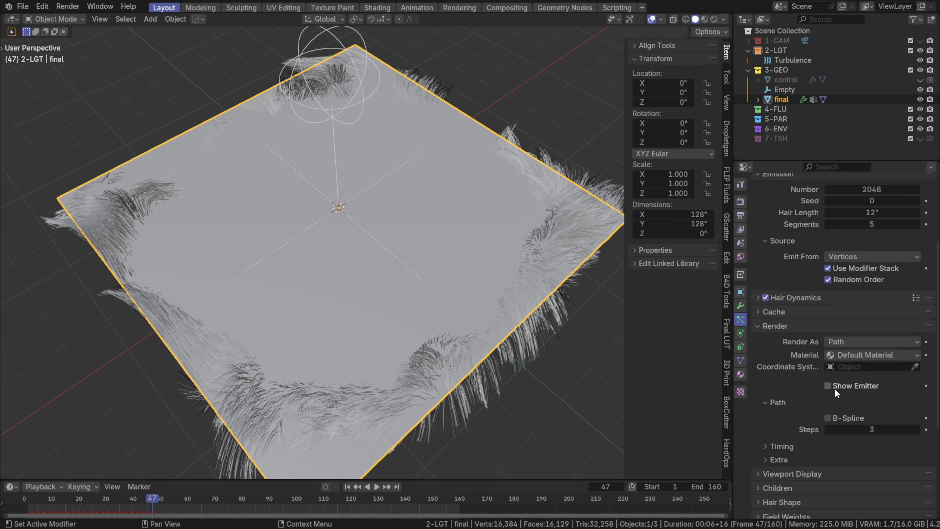
pyautogui.click(759, 325)
pyautogui.click(780, 341)
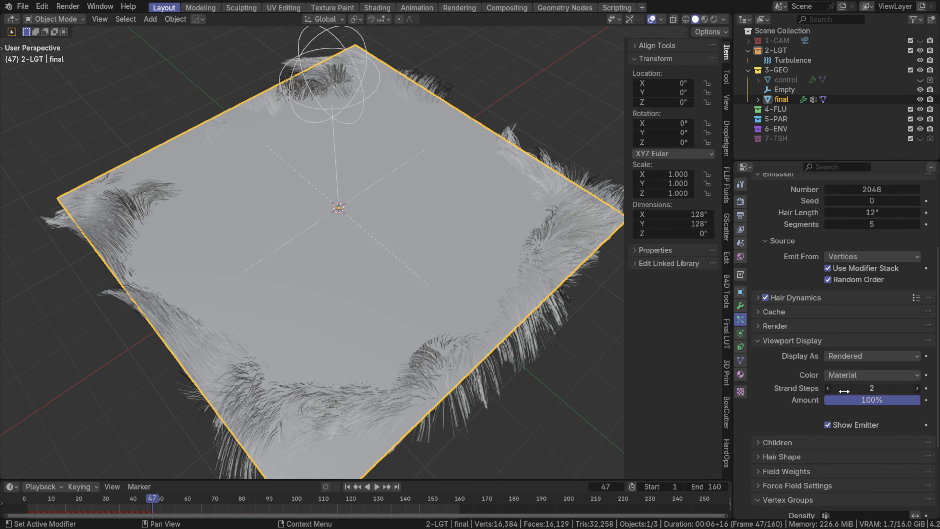
pyautogui.click(836, 424)
pyautogui.click(836, 424)
pyautogui.moveTo(452, 224); pyautogui.dragTo(476, 179, button='middle')
pyautogui.click(476, 178)
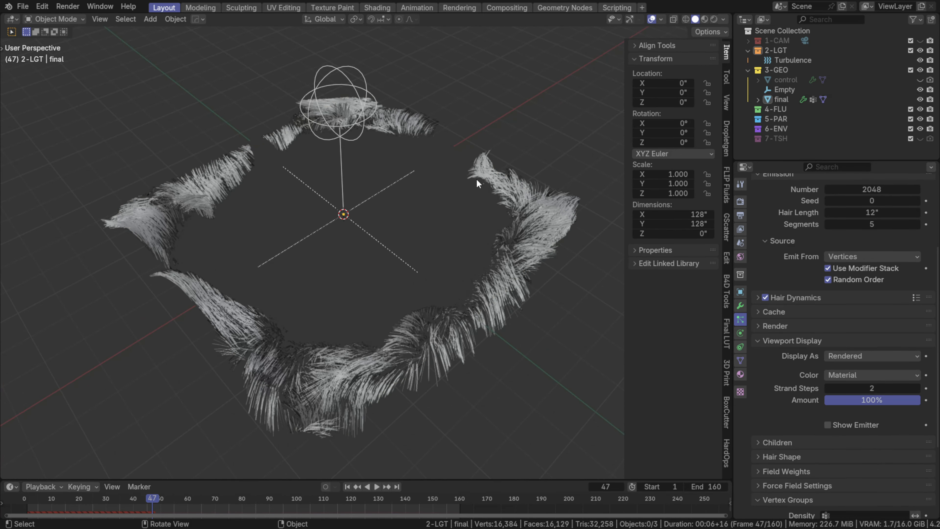
# Step: Replay the animation from frame 1 to examine the hair without its emitter, stopping at frame 29
pyautogui.click(348, 486)
pyautogui.click(374, 487)
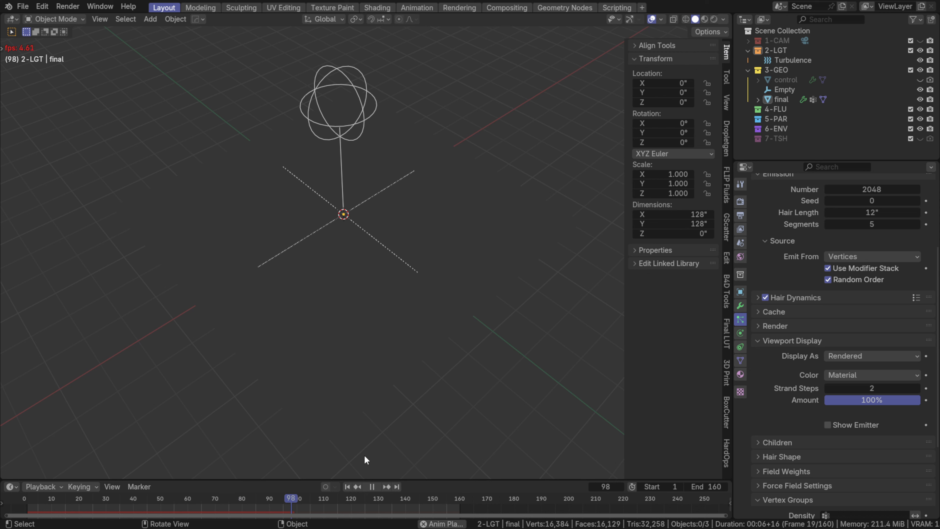
pyautogui.press('space')
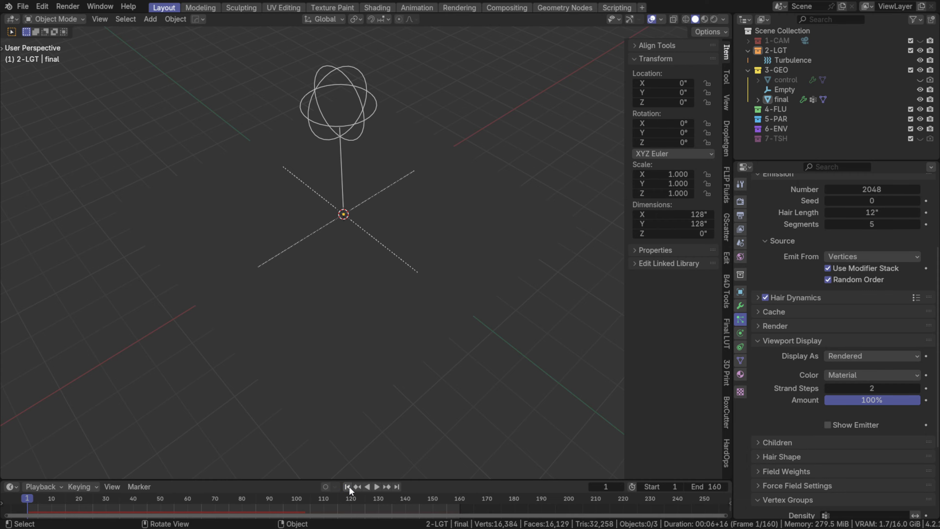
pyautogui.press('space')
pyautogui.press('space')
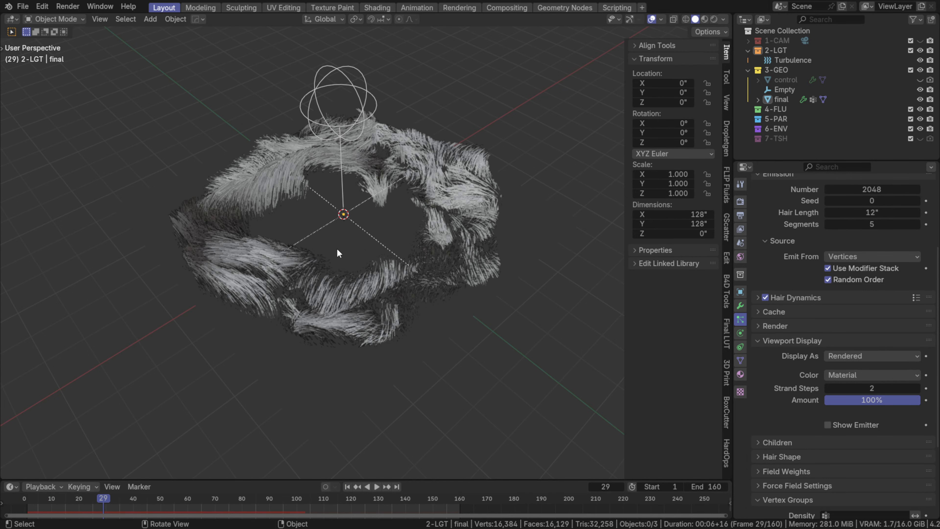
# Step: In top orthographic view, move the Empty beyond the plane's upper-left corner, to about X -67 and Y 57 inches
pyautogui.moveTo(336, 248); pyautogui.dragTo(300, 228, button='middle')
pyautogui.press('`')
pyautogui.click(300, 176)
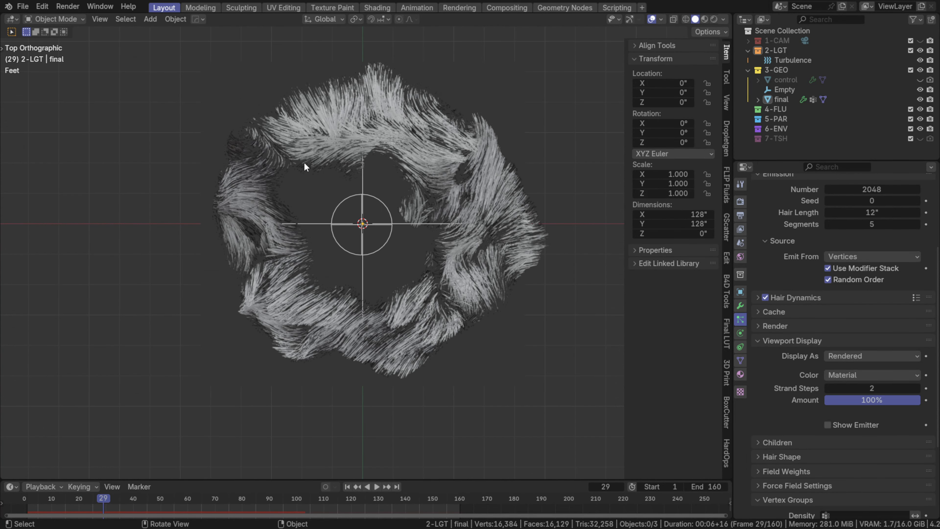
pyautogui.click(381, 205)
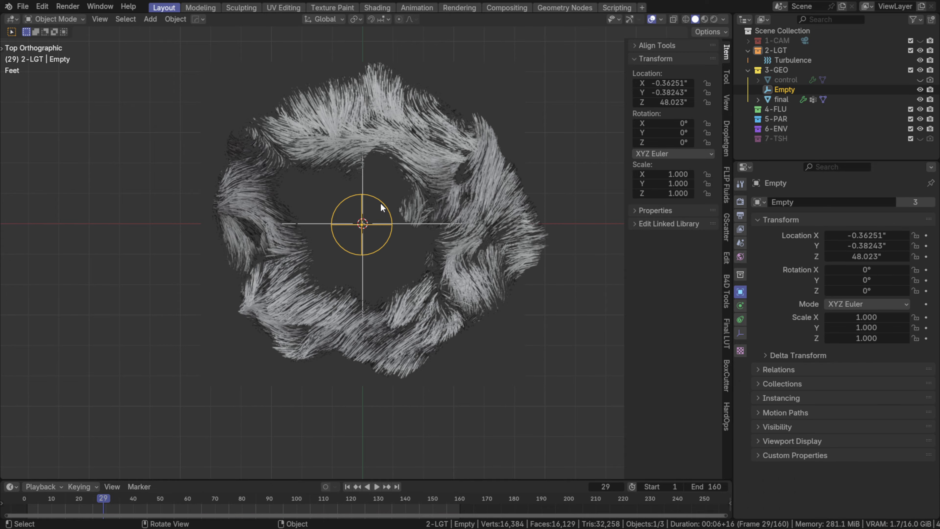
pyautogui.press('g')
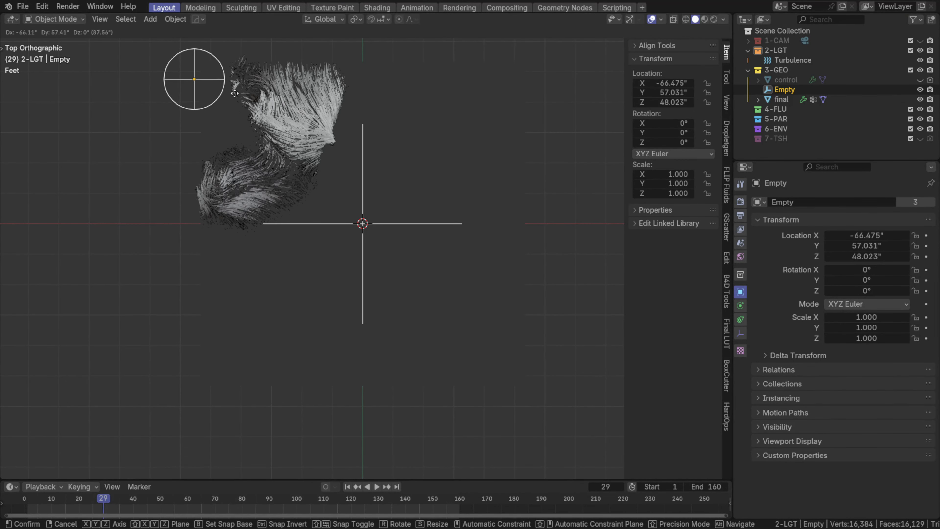
pyautogui.click(237, 99)
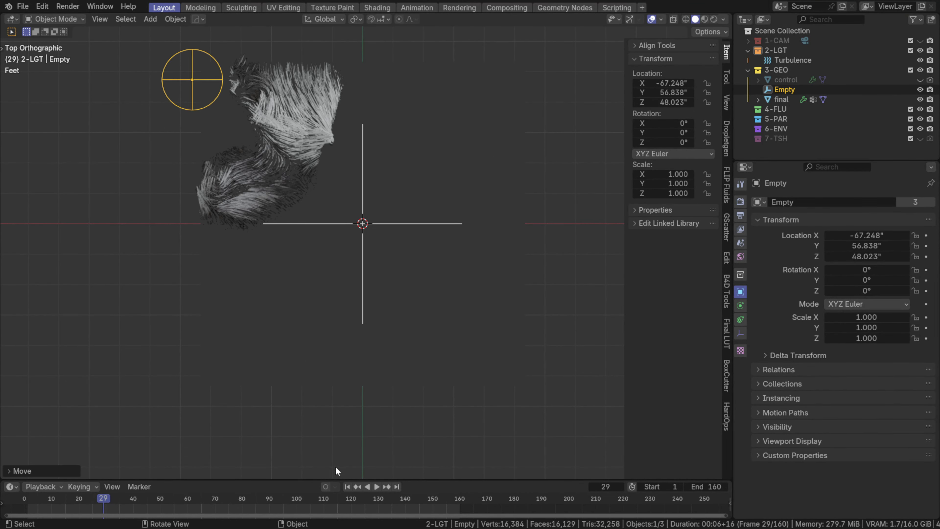
# Step: Replay the animation from frame 1 several times, examine the hair band from above and at an angle, and stop at frame 80
pyautogui.click(348, 487)
pyautogui.press('space')
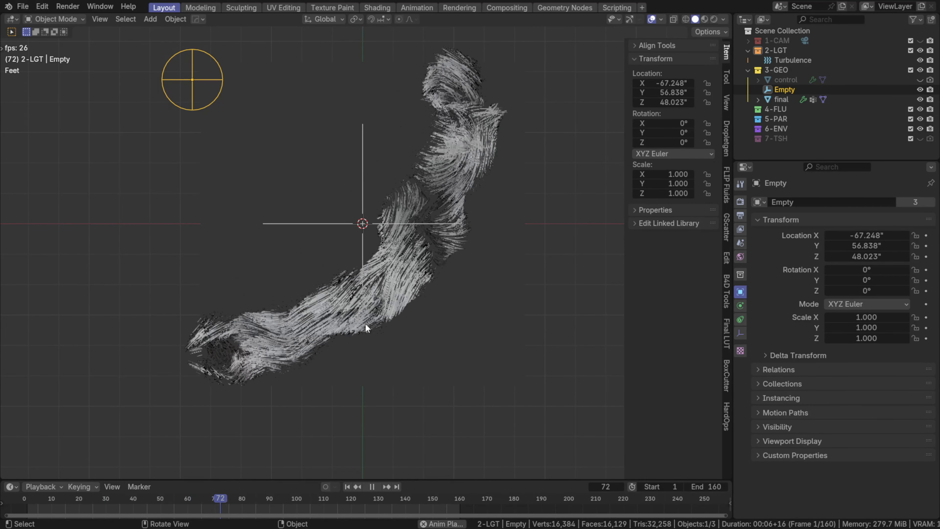
pyautogui.moveTo(366, 279); pyautogui.dragTo(396, 227, button='middle')
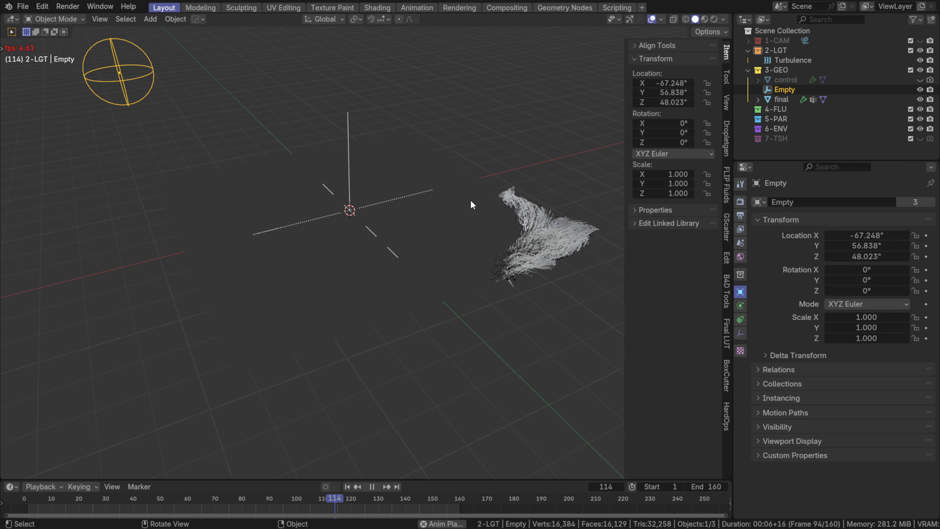
pyautogui.click(372, 486)
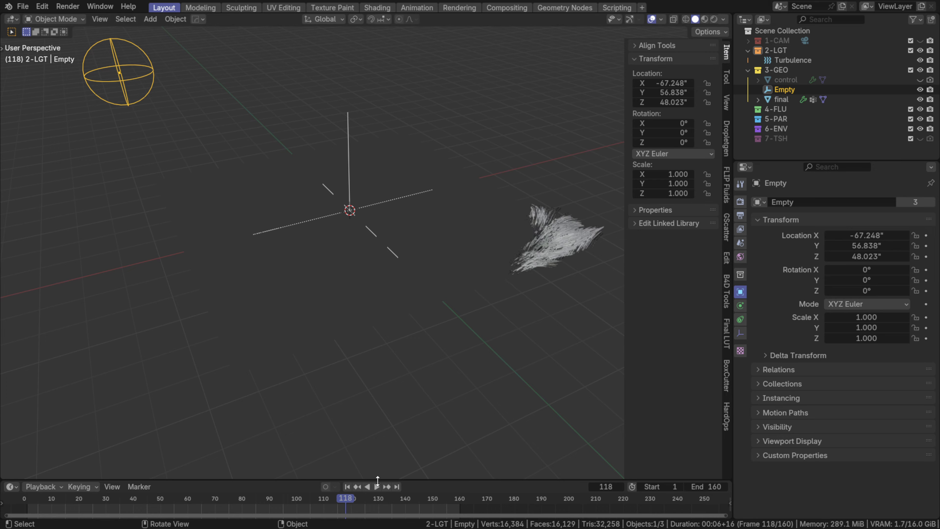
pyautogui.click(347, 487)
pyautogui.press('space')
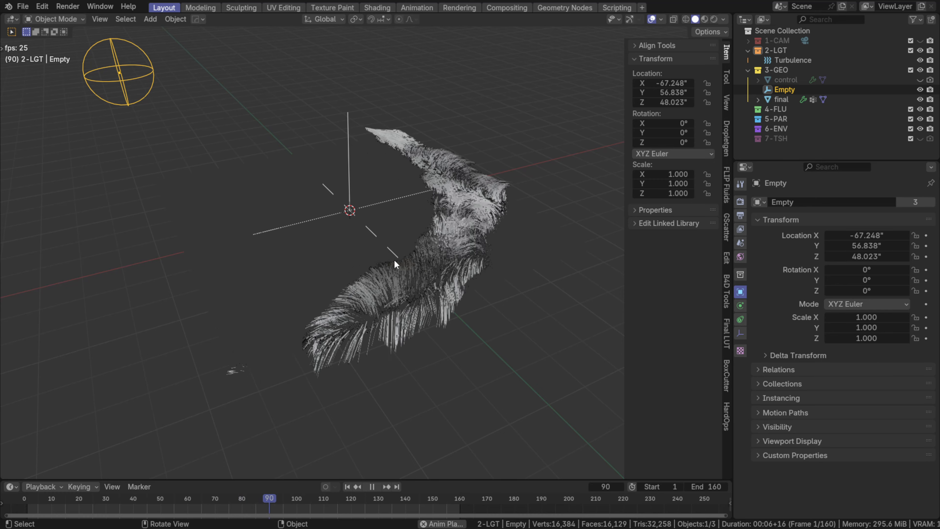
pyautogui.press('space')
pyautogui.moveTo(394, 263); pyautogui.dragTo(404, 237, button='middle')
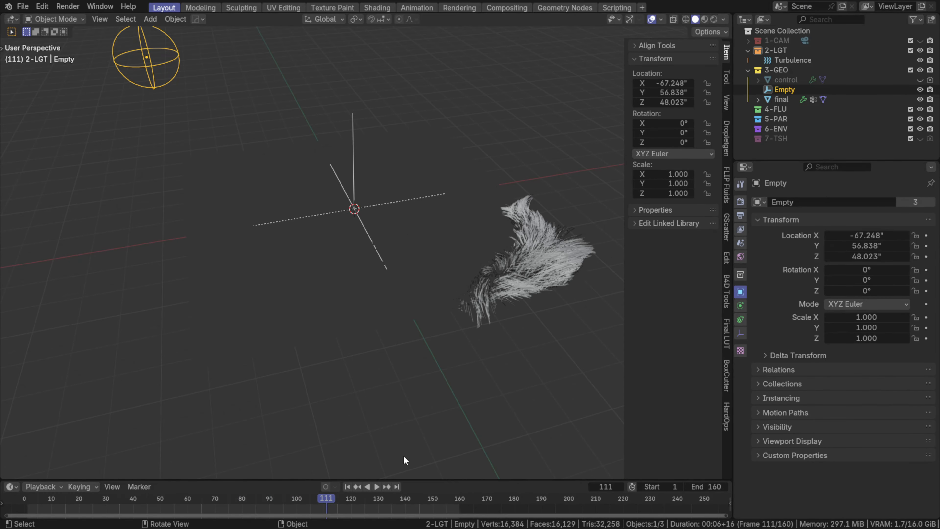
pyautogui.click(346, 488)
pyautogui.press('space')
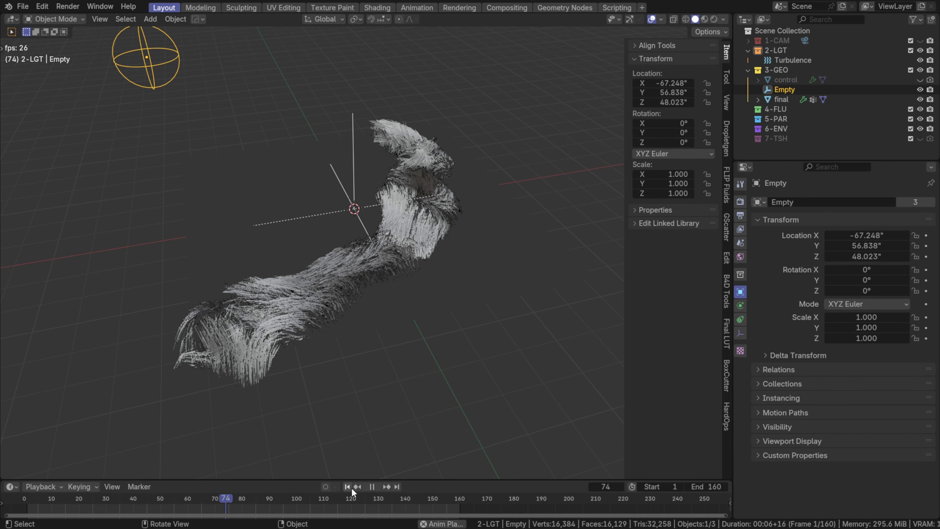
pyautogui.press('space')
# Step: In top orthographic view, move the Empty back near the plane's center, to about X 1.6 and Y -1.2 inches
pyautogui.click(348, 260)
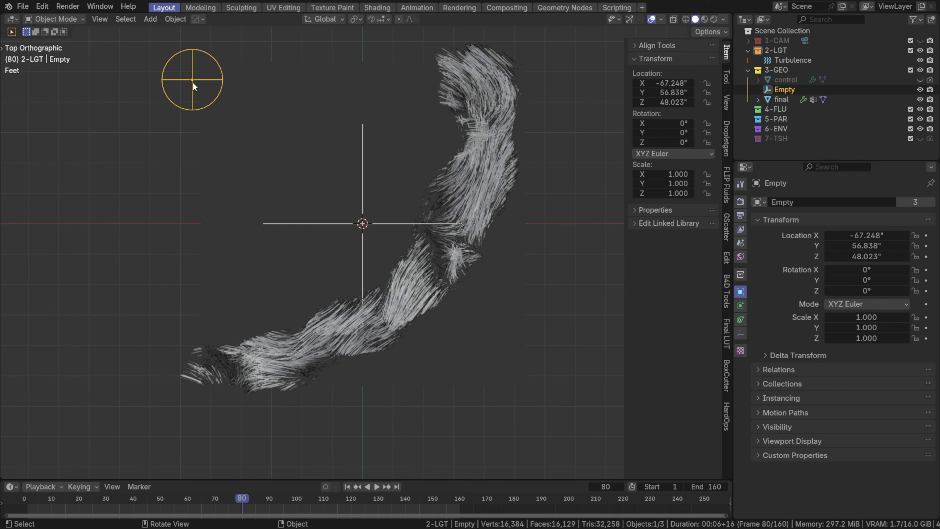
pyautogui.press('g')
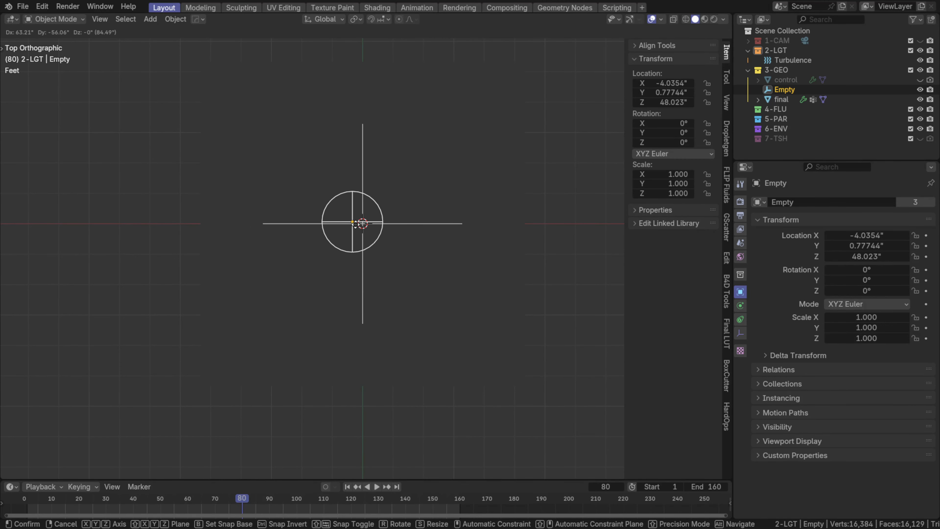
pyautogui.click(366, 228)
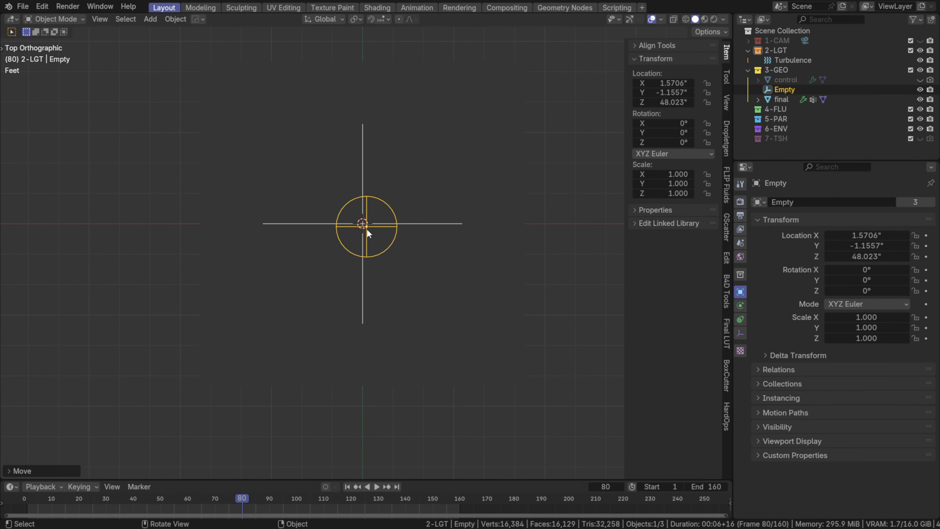
# Step: Play the animation from frame 1, examine the ring of hair from a perspective angle, and stop at frame 30
pyautogui.click(346, 486)
pyautogui.press('space')
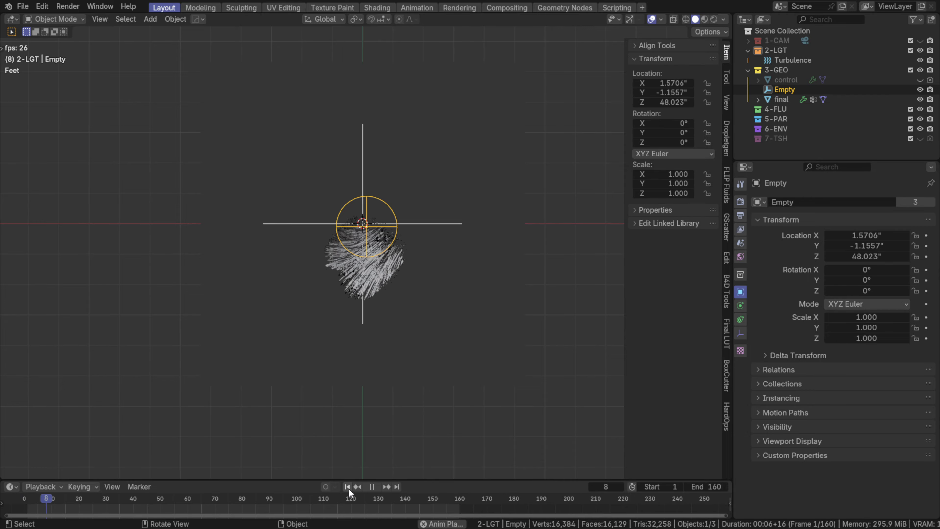
pyautogui.moveTo(418, 265); pyautogui.dragTo(326, 194, button='middle')
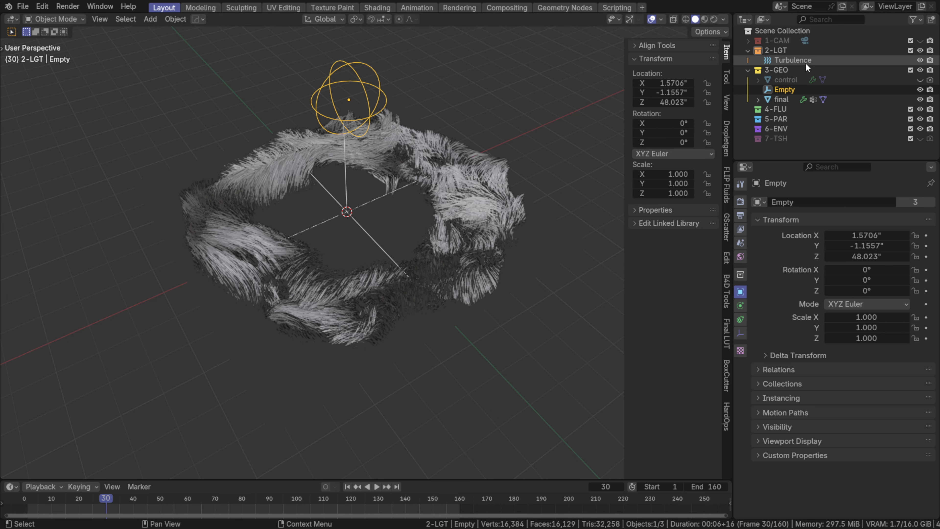
# Step: Select the hidden control object and show its node tree in the Geometry Nodes workspace with the hair ring in view
pyautogui.click(796, 79)
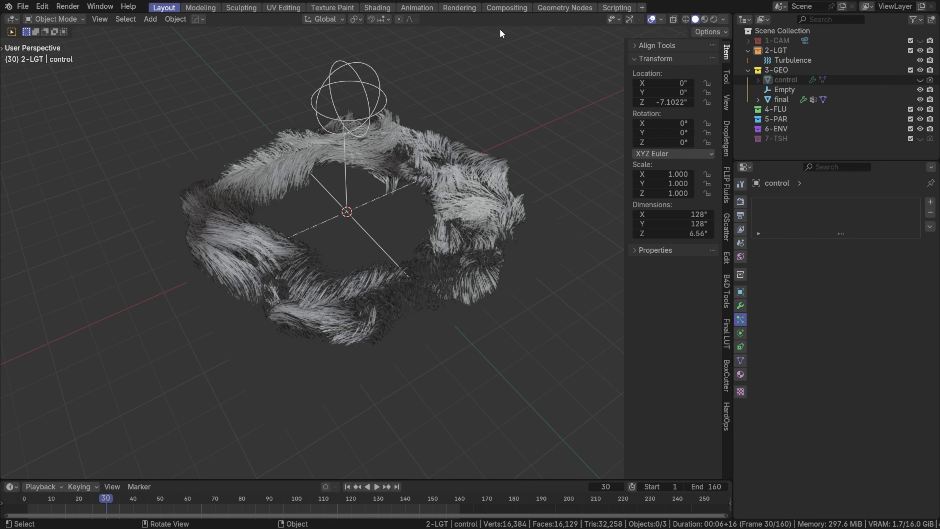
pyautogui.click(559, 11)
pyautogui.scroll(4, 403, 159)
pyautogui.keyDown('shift'); pyautogui.moveTo(392, 153); pyautogui.dragTo(462, 130, button='middle'); pyautogui.keyUp('shift')
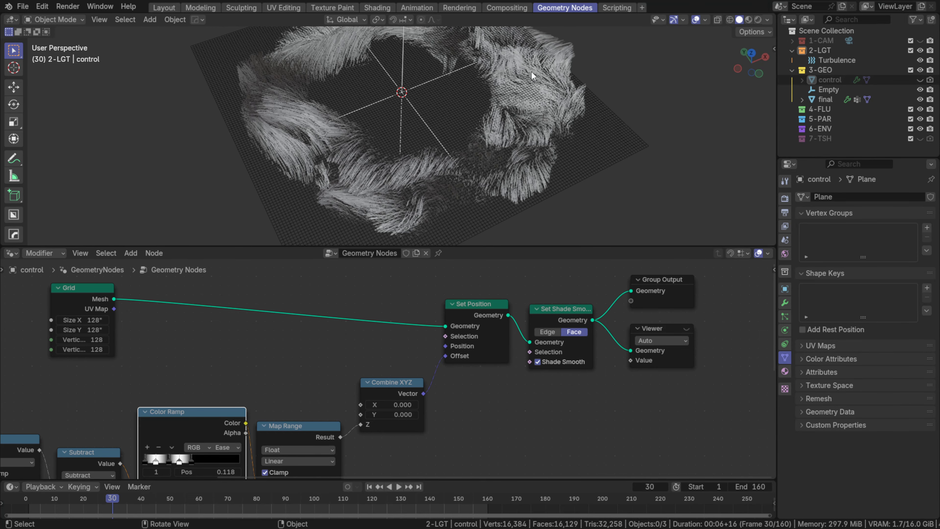
pyautogui.keyDown('shift'); pyautogui.moveTo(456, 73); pyautogui.dragTo(452, 102, button='middle'); pyautogui.keyUp('shift')
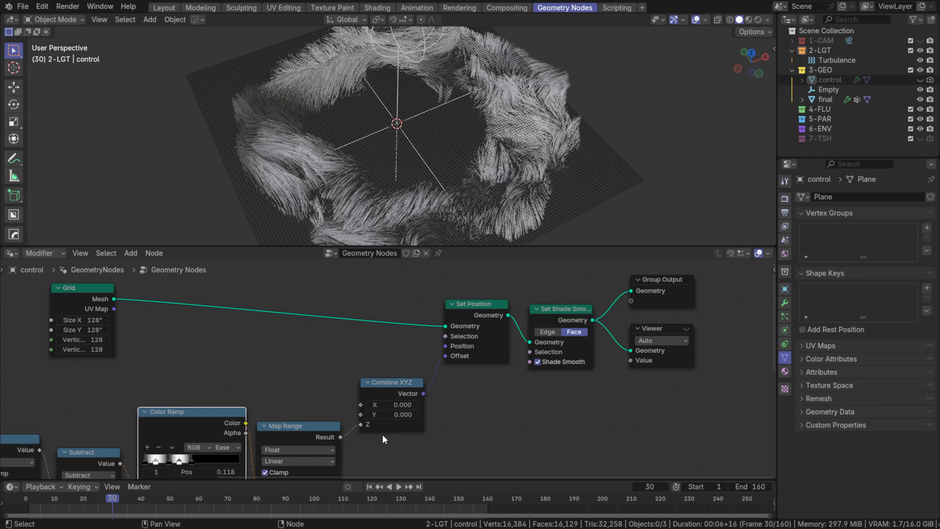
# Step: In the control node tree, move the Color Ramp's last black stop outward to position 0.764
pyautogui.moveTo(281, 454); pyautogui.dragTo(518, 354, button='middle')
pyautogui.scroll(7, 453, 361)
pyautogui.moveTo(447, 360); pyautogui.dragTo(375, 375, button='middle')
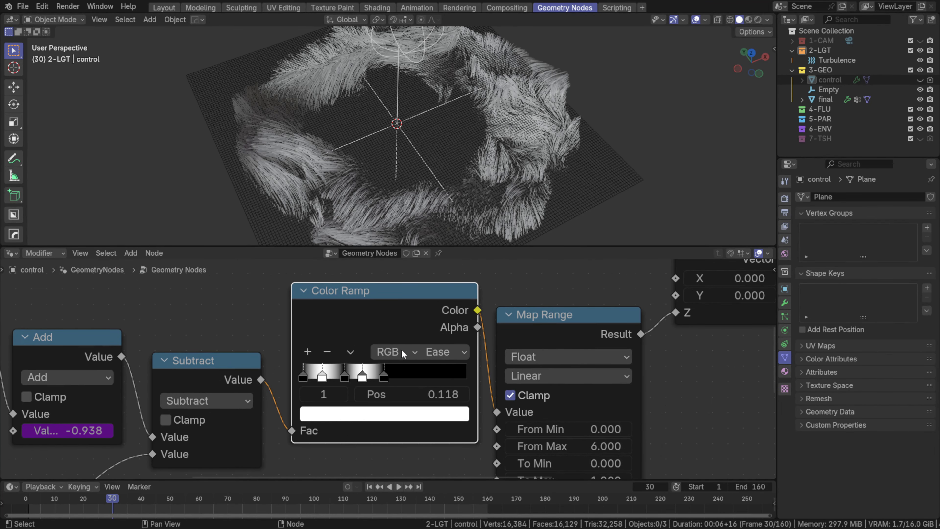
pyautogui.press('g')
pyautogui.click(367, 378)
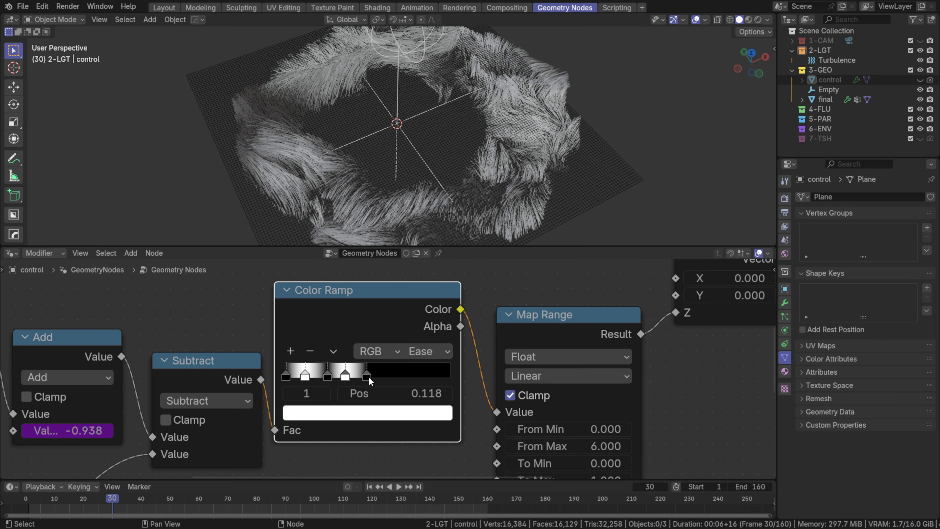
pyautogui.moveTo(369, 376); pyautogui.dragTo(406, 384)
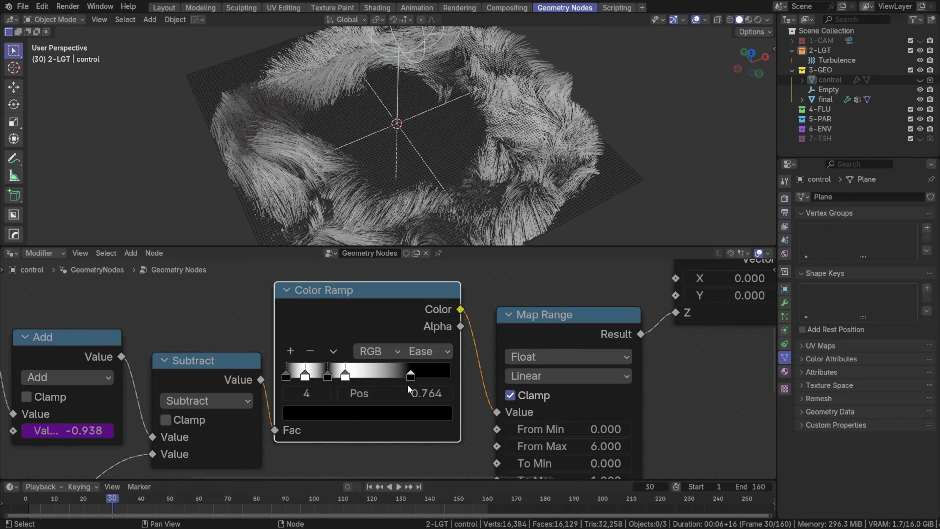
# Step: Shift the Color Ramp's second white band outward and add a black stop at position 0.241 to separate the two bands
pyautogui.moveTo(346, 377); pyautogui.dragTo(326, 378)
pyautogui.click(329, 375)
pyautogui.keyDown('ctrl'); pyautogui.click(335, 376); pyautogui.keyUp('ctrl')
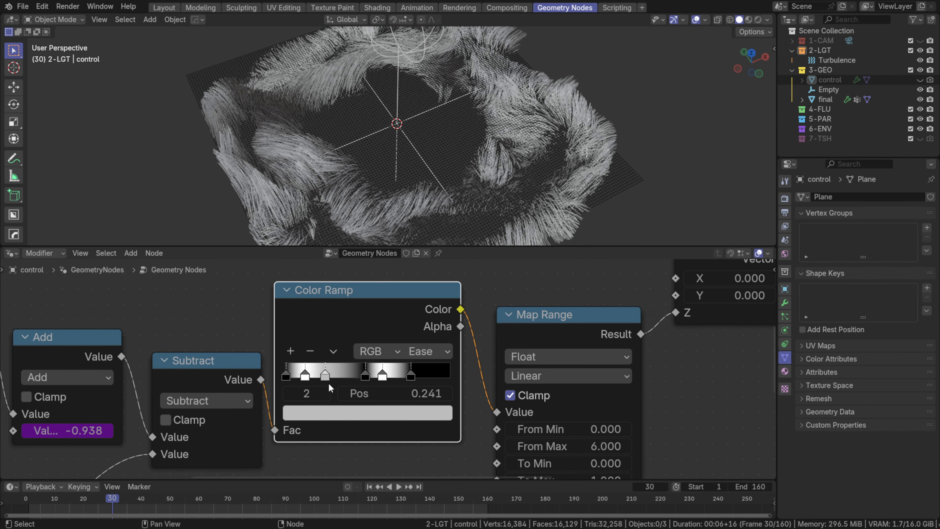
pyautogui.click(342, 416)
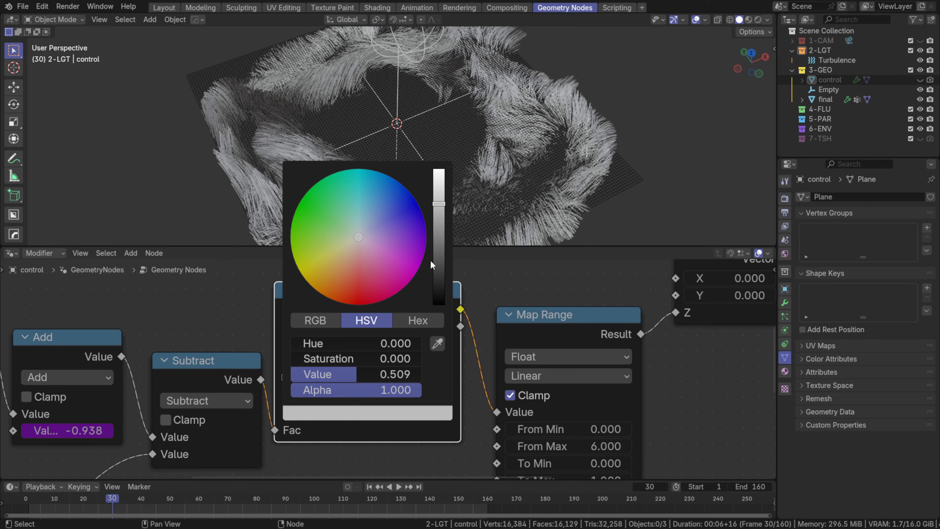
pyautogui.moveTo(434, 261); pyautogui.dragTo(438, 305)
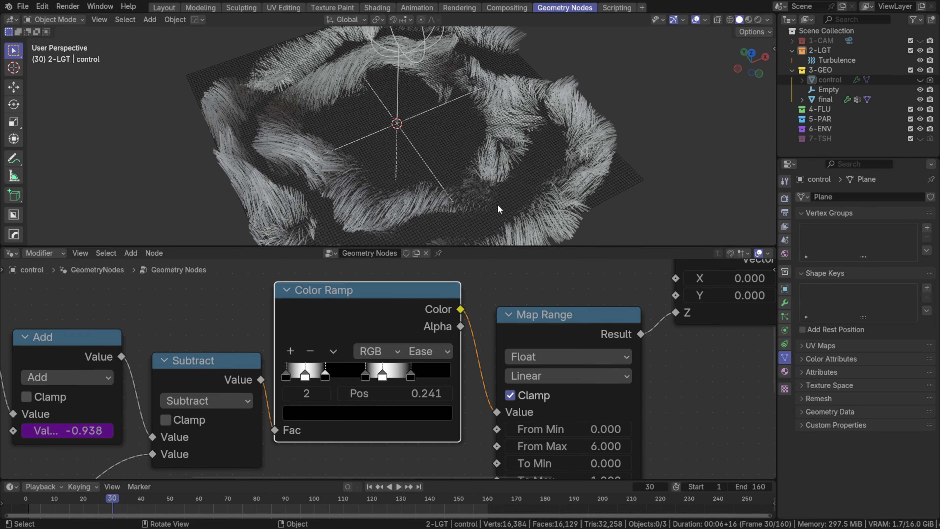
# Step: With the hair rings in top orthographic view, narrow the Color Ramp's second white band and place its closing black stop at position 0.577
pyautogui.moveTo(507, 128); pyautogui.dragTo(491, 185, button='middle')
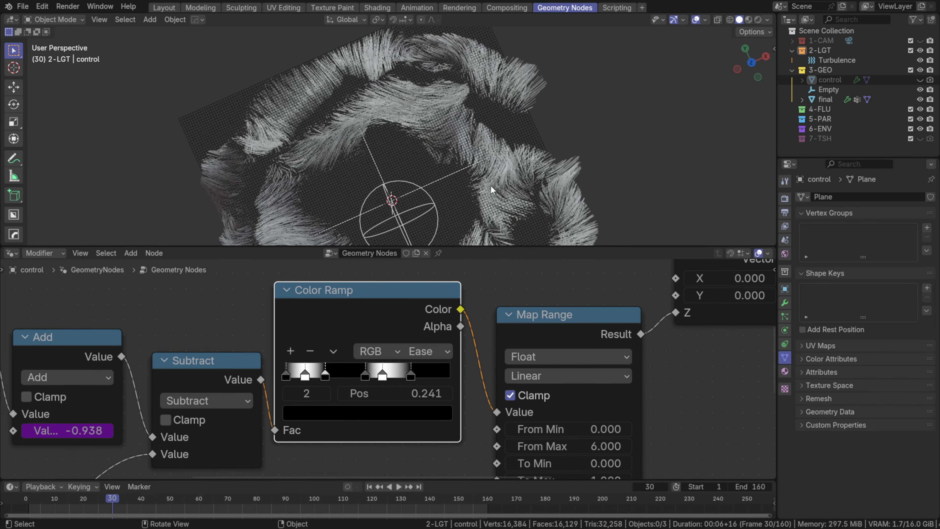
pyautogui.press('`')
pyautogui.click(489, 141)
pyautogui.keyDown('shift'); pyautogui.moveTo(438, 147); pyautogui.dragTo(444, 94, button='middle'); pyautogui.keyUp('shift')
pyautogui.scroll(1, 365, 378)
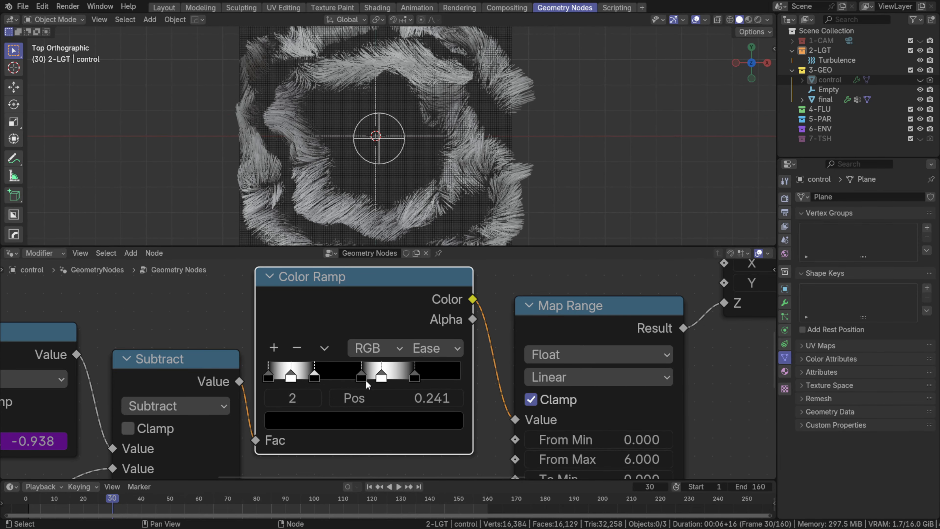
pyautogui.moveTo(361, 378)
pyautogui.mouseDown()
pyautogui.moveTo(349, 378)
pyautogui.moveTo(385, 375)
pyautogui.moveTo(338, 382)
pyautogui.moveTo(378, 377)
pyautogui.mouseUp()
pyautogui.click(380, 376)
pyautogui.click(415, 377)
pyautogui.click(380, 376)
pyautogui.scroll(-2, 351, 109)
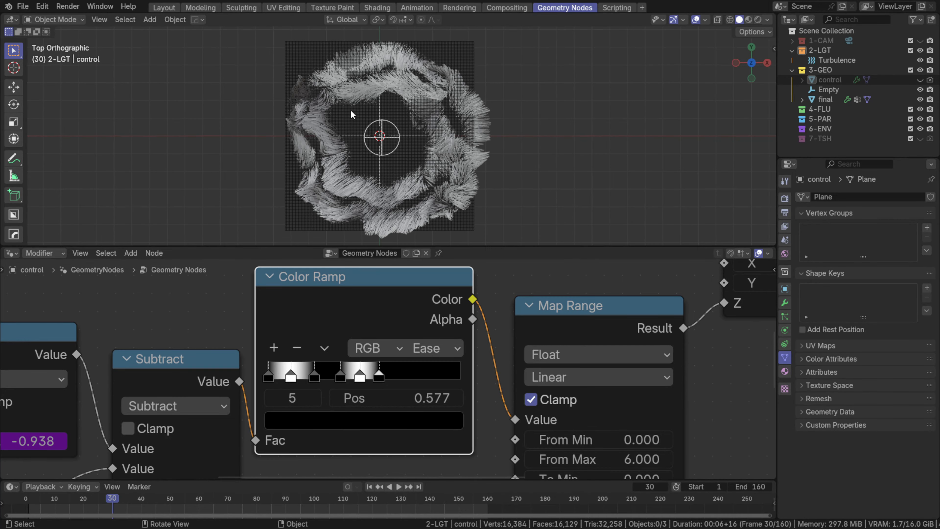
# Step: Examine the double ring of hair in the Layout workspace and return to the Geometry Nodes workspace
pyautogui.scroll(2, 324, 82)
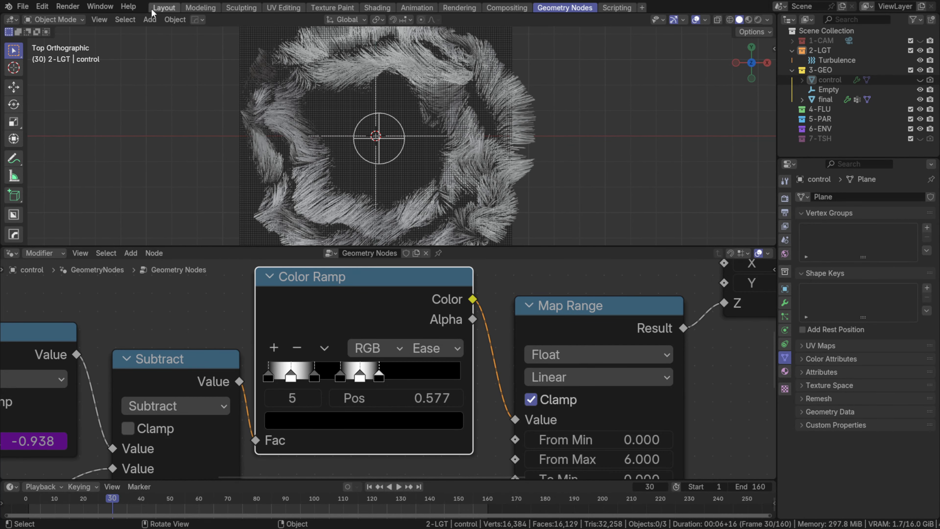
pyautogui.click(163, 9)
pyautogui.moveTo(352, 351); pyautogui.dragTo(422, 294, button='middle')
pyautogui.moveTo(381, 240)
pyautogui.mouseDown(button='middle')
pyautogui.moveTo(389, 200)
pyautogui.moveTo(389, 254)
pyautogui.mouseUp(button='middle')
pyautogui.click(577, 8)
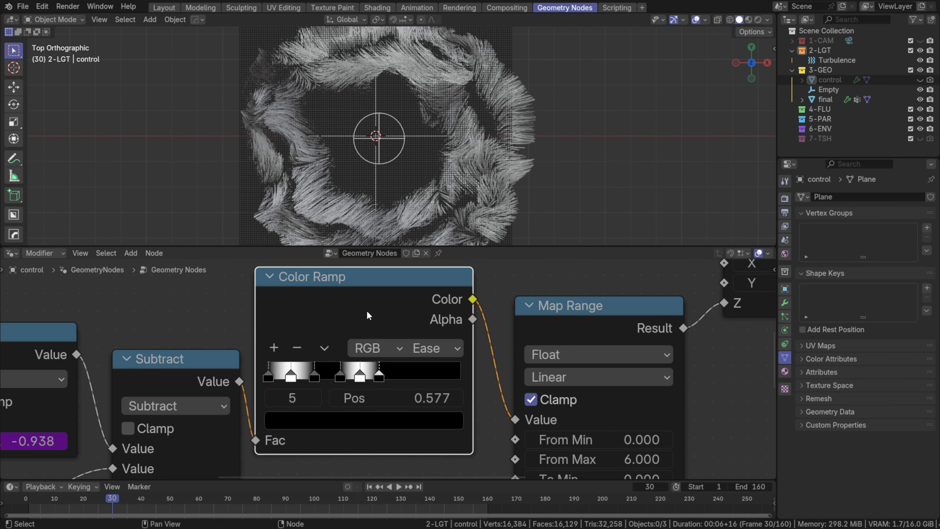
pyautogui.scroll(-3, 437, 131)
pyautogui.scroll(3, 436, 147)
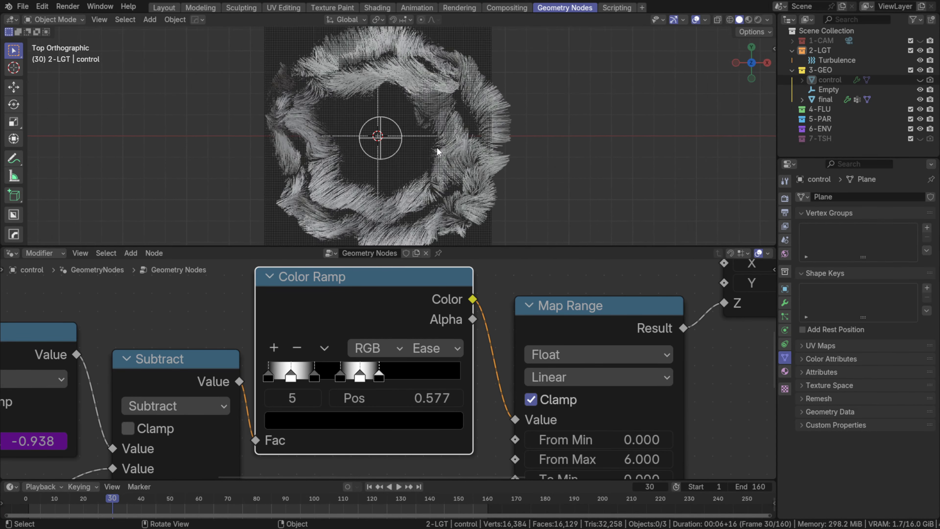
pyautogui.scroll(1, 339, 290)
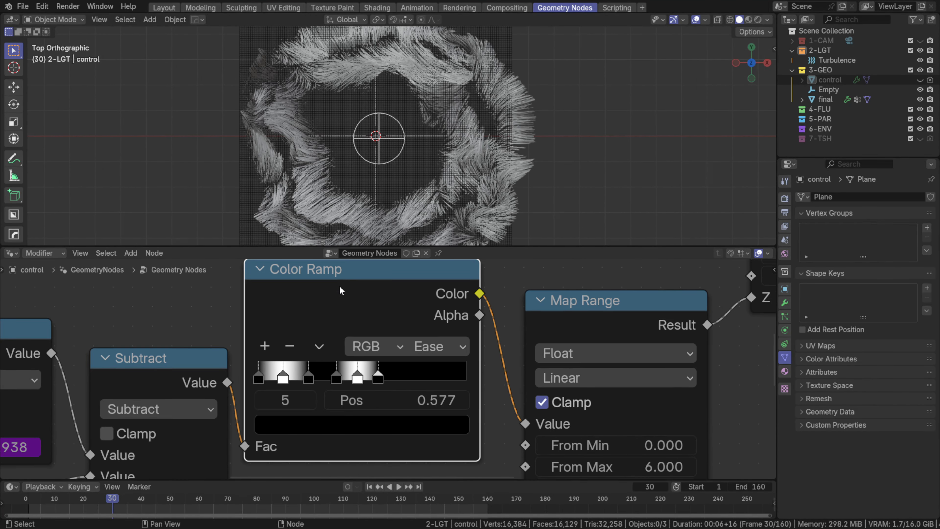
# Step: Darken the Color Ramp's white stop at position 0.118 to light grey to weaken the inner ring
pyautogui.moveTo(357, 381); pyautogui.dragTo(351, 381)
pyautogui.click(353, 382)
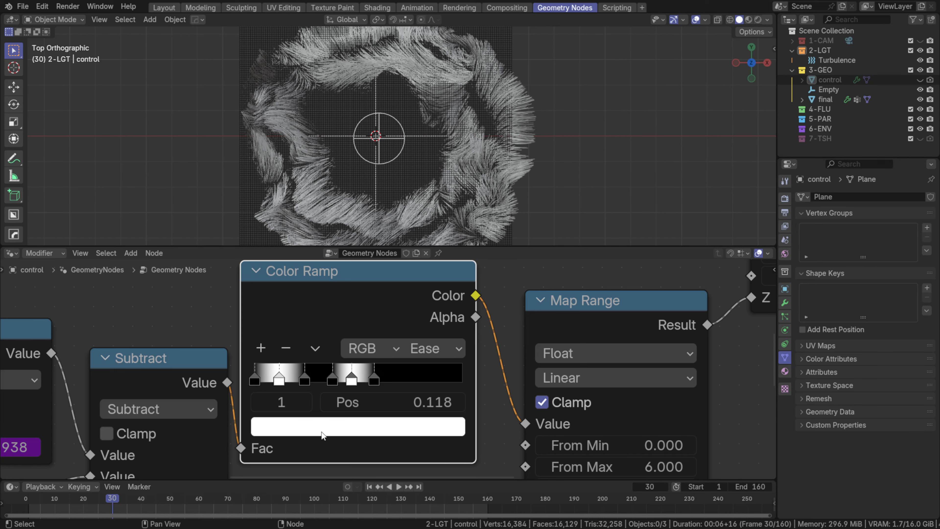
pyautogui.click(322, 429)
pyautogui.click(367, 424)
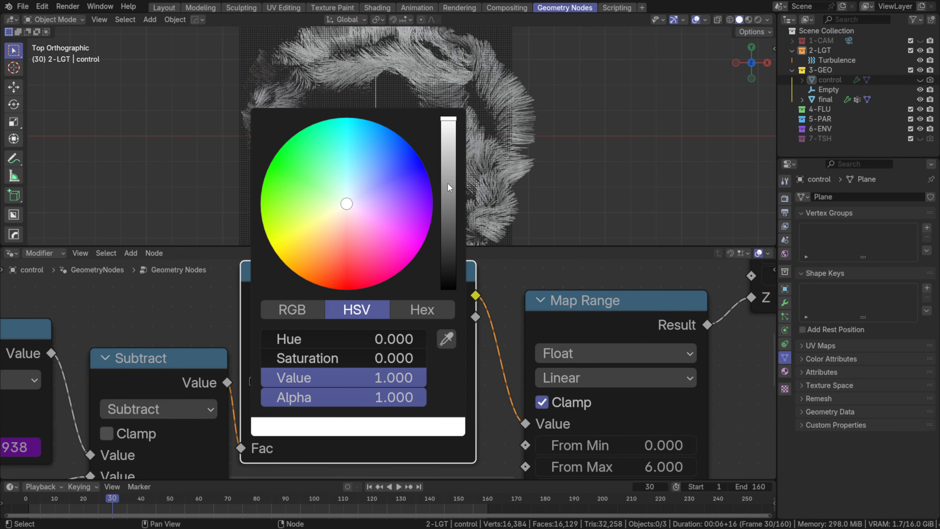
pyautogui.moveTo(450, 144); pyautogui.dragTo(449, 168)
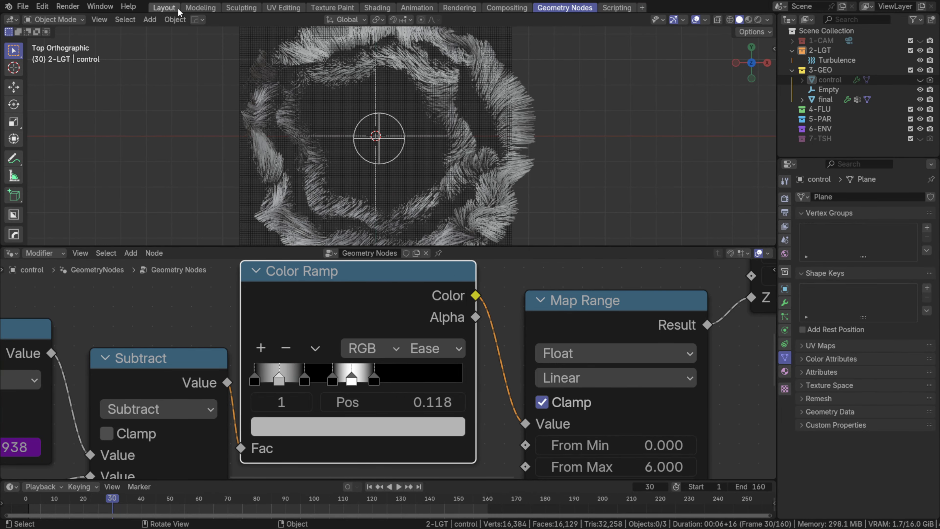
# Step: In the Layout workspace, play the animation from frame 1 in a perspective view and stop at frame 89
pyautogui.click(169, 8)
pyautogui.moveTo(296, 154); pyautogui.dragTo(334, 231, button='middle')
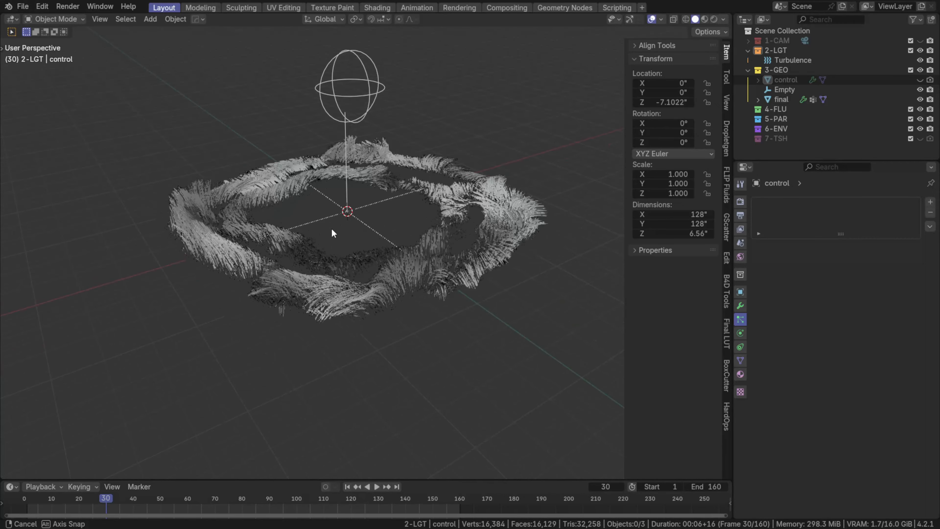
pyautogui.scroll(3, 326, 229)
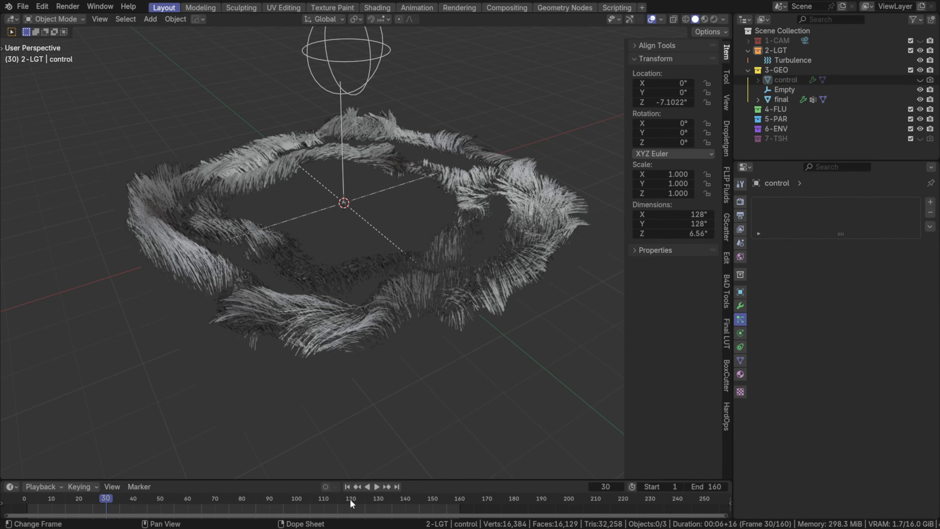
pyautogui.click(347, 487)
pyautogui.press('space')
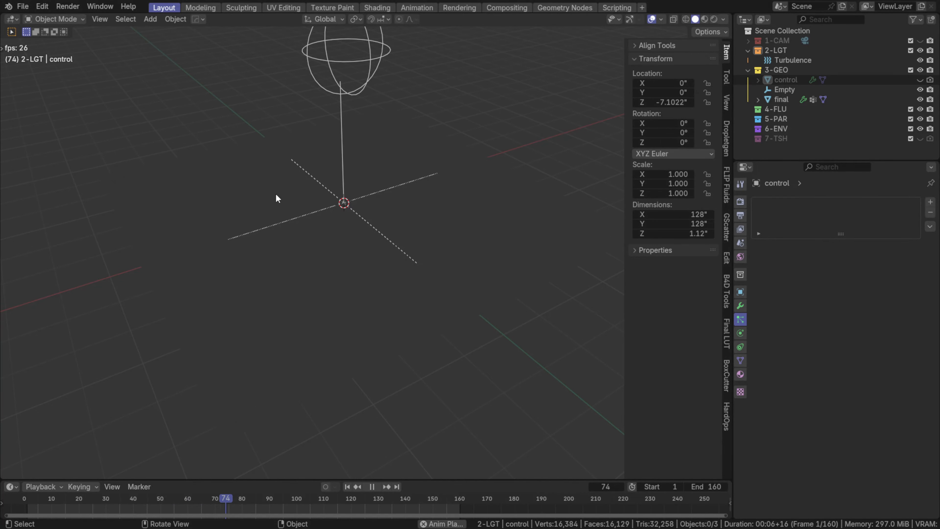
pyautogui.press('space')
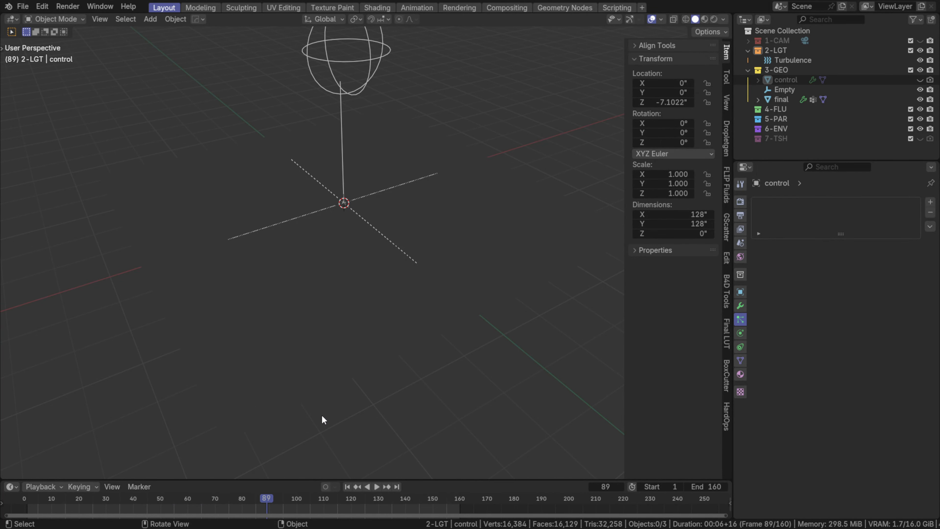
# Step: Replay the animation from frame 1 twice, examine the spreading hair rings from different angles, and stop at frame 26
pyautogui.click(347, 488)
pyautogui.press('space')
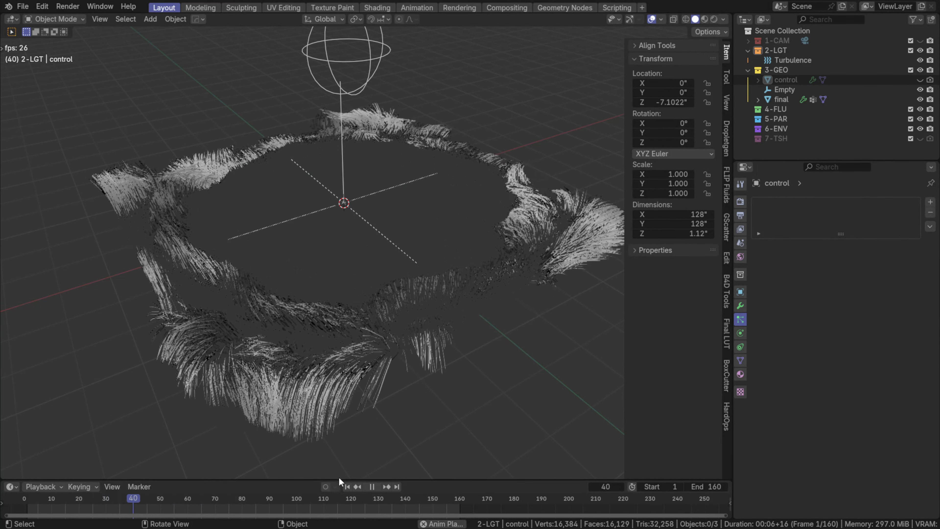
pyautogui.press('space')
pyautogui.moveTo(303, 210); pyautogui.dragTo(305, 246, button='middle')
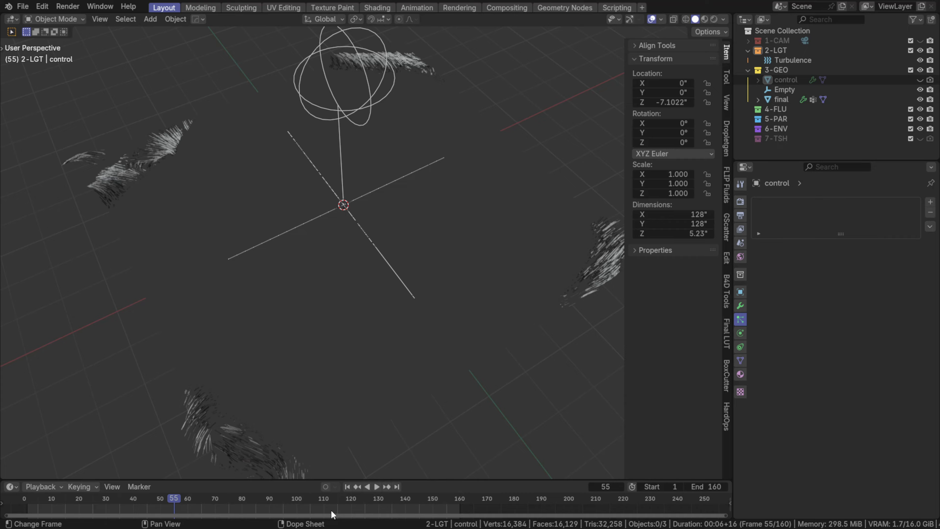
pyautogui.click(347, 487)
pyautogui.press('space')
pyautogui.press('space')
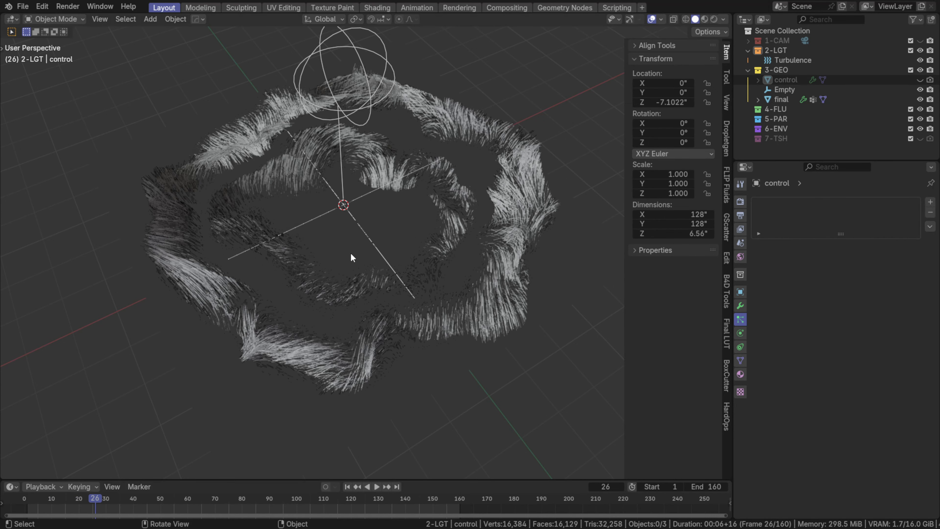
pyautogui.moveTo(351, 253); pyautogui.dragTo(288, 275, button='middle')
# Step: In the final plane's Vertex Weight Proximity modifier, set Highest to 8.2 inches and Lowest to 1.9 inches
pyautogui.click(568, 222)
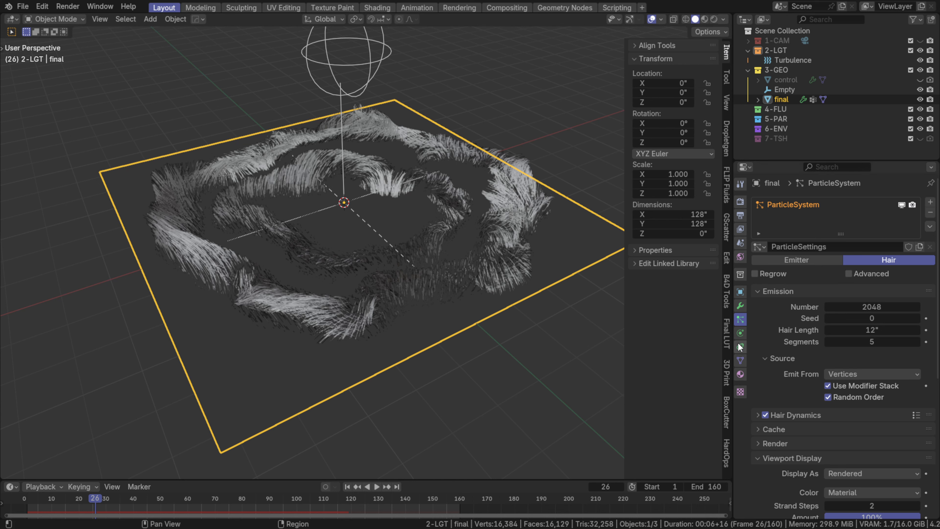
pyautogui.click(740, 305)
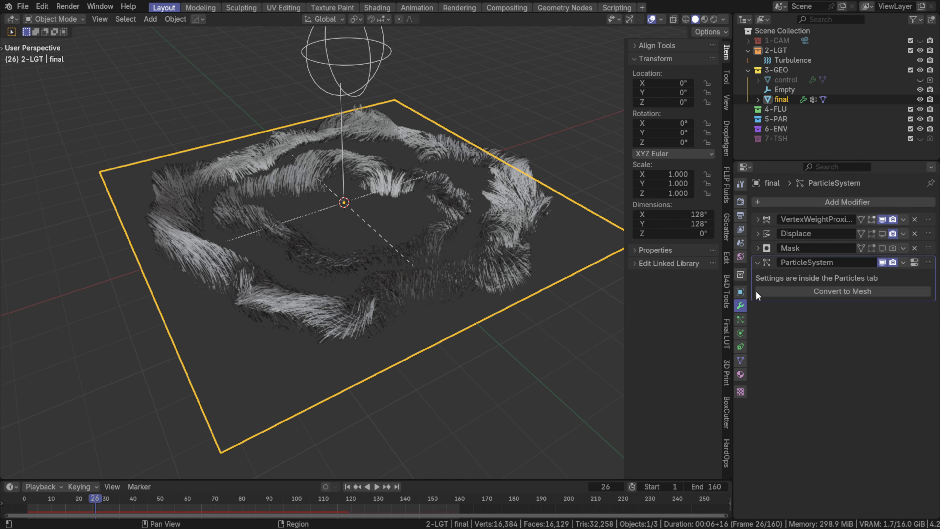
pyautogui.click(758, 221)
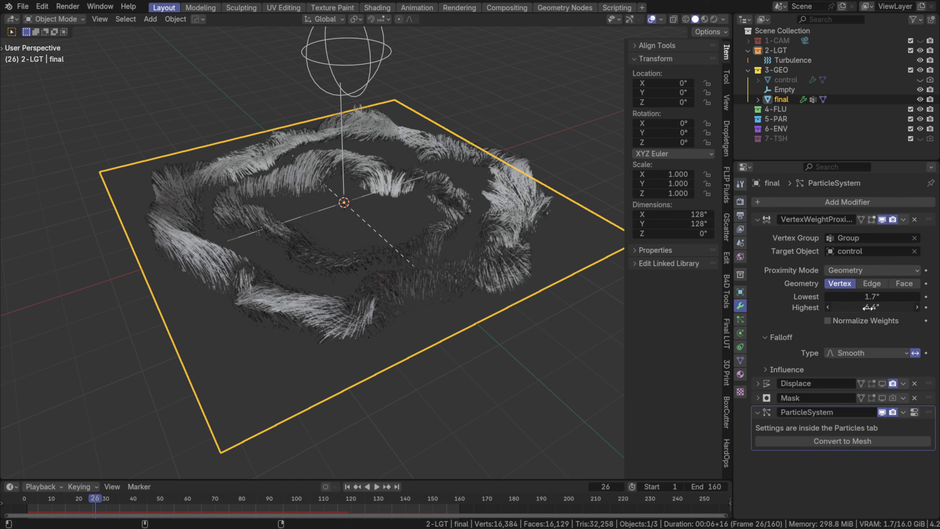
pyautogui.moveTo(868, 307); pyautogui.dragTo(902, 307)
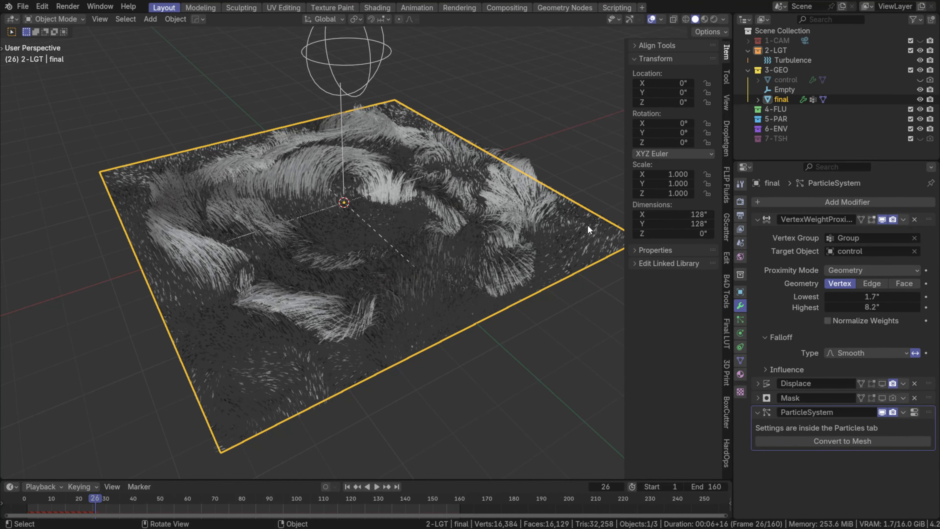
pyautogui.moveTo(588, 229); pyautogui.dragTo(470, 237, button='middle')
pyautogui.scroll(-5, 470, 237)
pyautogui.moveTo(872, 297)
pyautogui.mouseDown()
pyautogui.moveTo(853, 296)
pyautogui.moveTo(907, 297)
pyautogui.moveTo(872, 297)
pyautogui.mouseUp()
# Step: Play the animation from frame 1, go to frame 25, and examine the denser hair with the plane deselected
pyautogui.moveTo(393, 278); pyautogui.dragTo(396, 315, button='middle')
pyautogui.scroll(2, 399, 287)
pyautogui.click(350, 483)
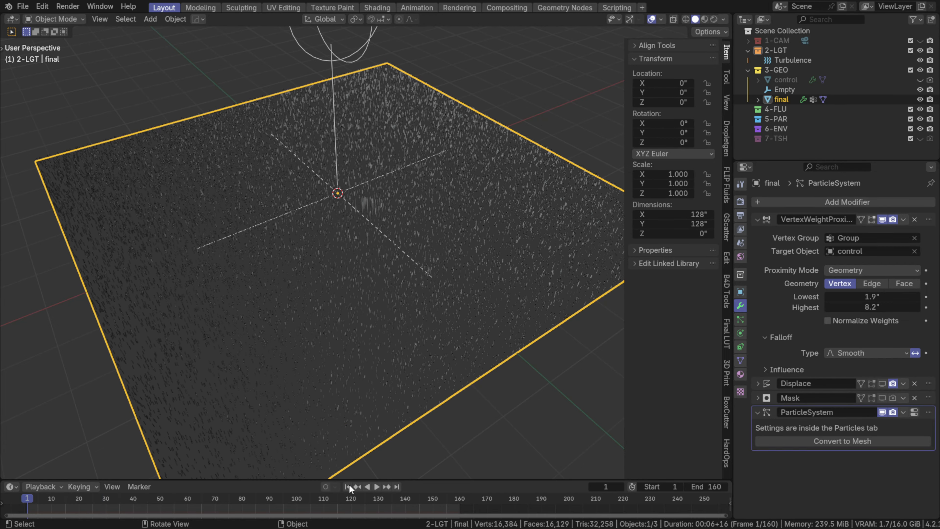
pyautogui.press('space')
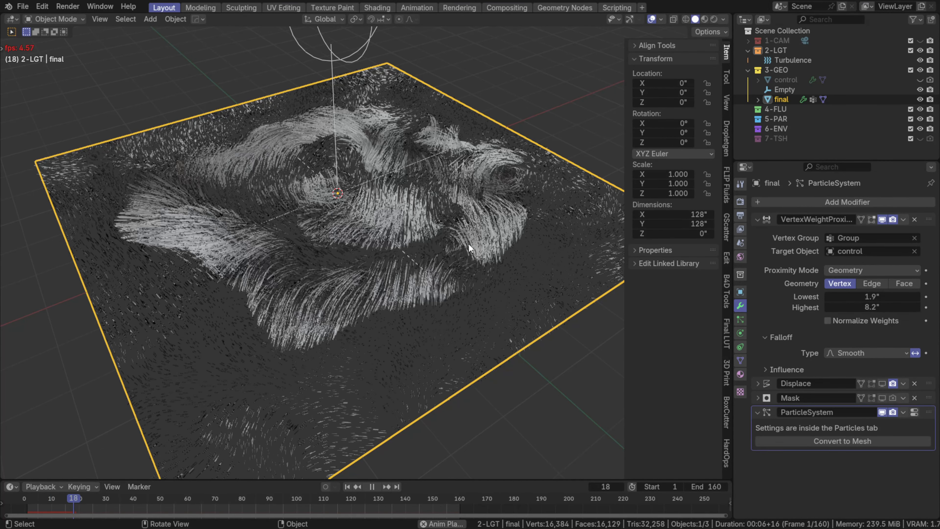
pyautogui.press('space')
pyautogui.click(92, 498)
pyautogui.scroll(-3, 349, 226)
pyautogui.moveTo(348, 225); pyautogui.dragTo(331, 237, button='middle')
pyautogui.click(470, 76)
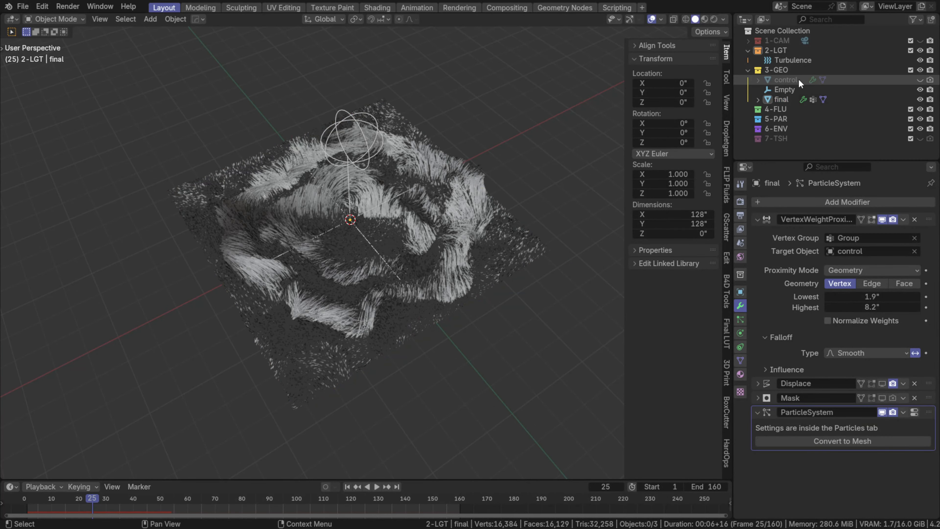
# Step: Show the 1-CAM collection in the viewport, hide the sidebar, and bring the whole camera into view
pyautogui.click(920, 40)
pyautogui.press('n')
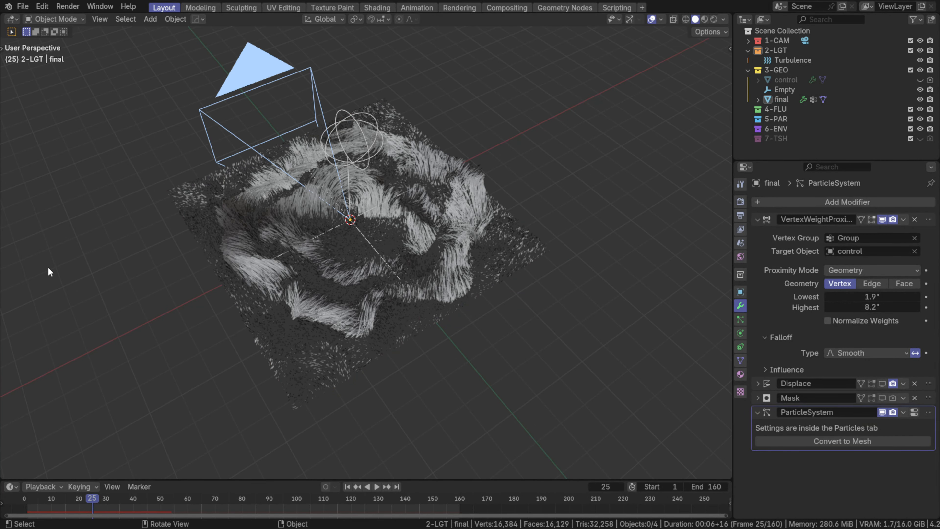
pyautogui.moveTo(48, 267)
pyautogui.mouseDown(button='middle')
pyautogui.moveTo(375, 190)
pyautogui.moveTo(404, 219)
pyautogui.moveTo(394, 184)
pyautogui.mouseUp(button='middle')
pyautogui.scroll(-3, 418, 233)
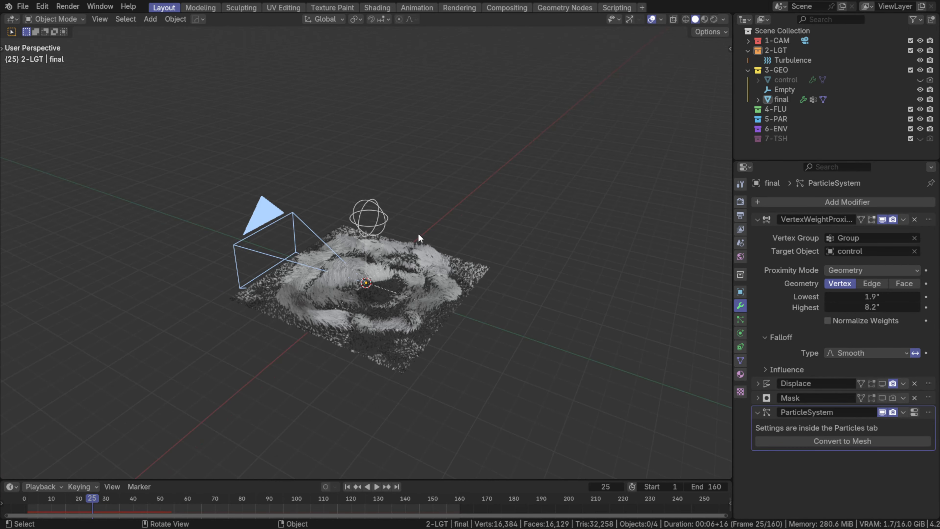
pyautogui.press('z')
pyautogui.press('Escape')
# Step: Raise the camera straight up along Z to about 131 inches above the hair plane
pyautogui.click(281, 225)
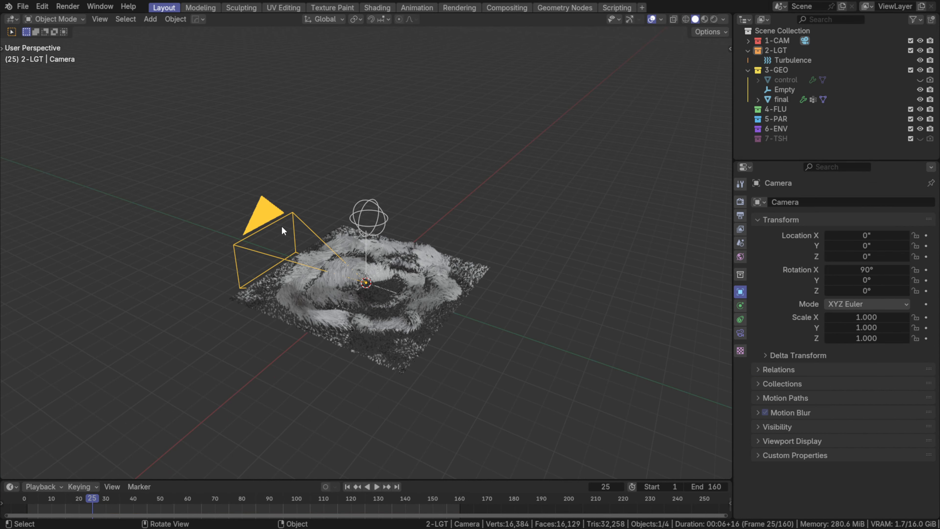
pyautogui.press('g')
pyautogui.press('z')
pyautogui.click(363, 99)
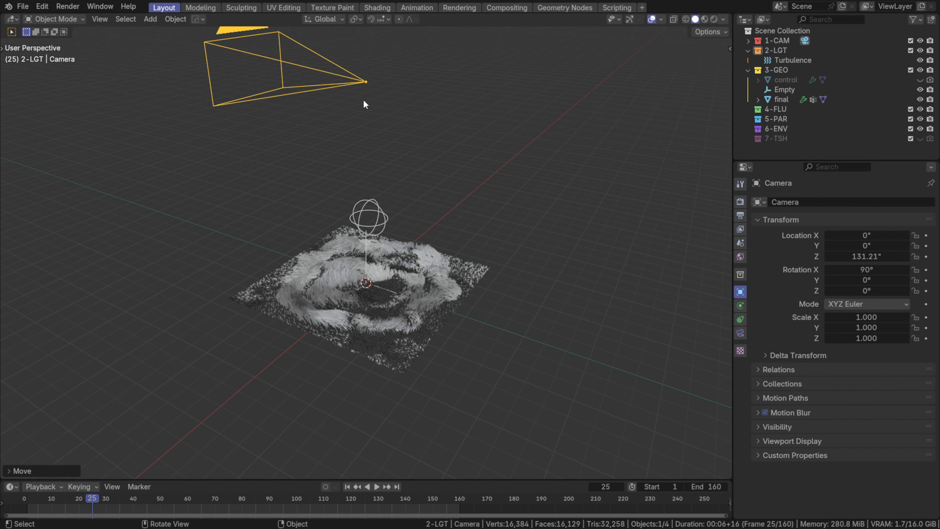
pyautogui.press('r')
pyautogui.press('x')
pyautogui.press('y')
pyautogui.rightClick(365, 81)
pyautogui.click(430, 89)
pyautogui.press('t')
pyautogui.click(13, 23)
pyautogui.click(14, 23)
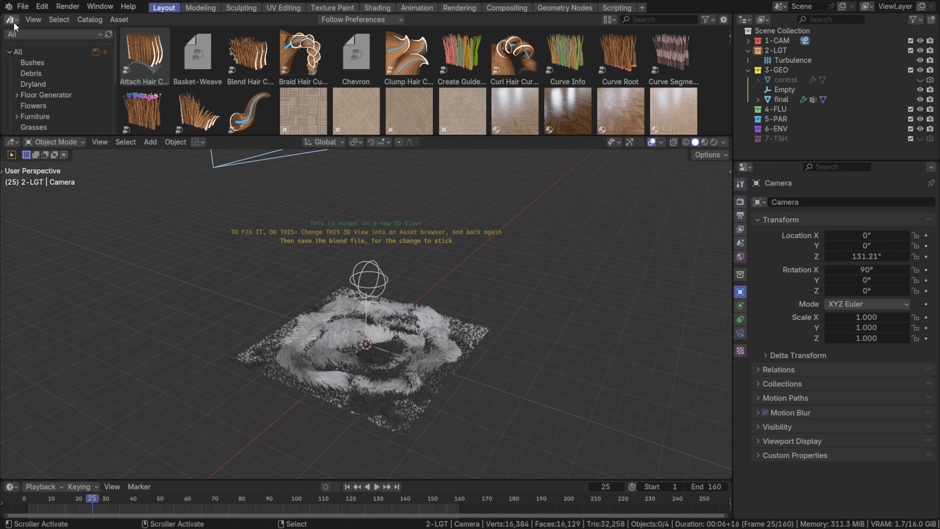
pyautogui.rightClick(472, 135)
pyautogui.click(431, 147)
pyautogui.click(431, 148)
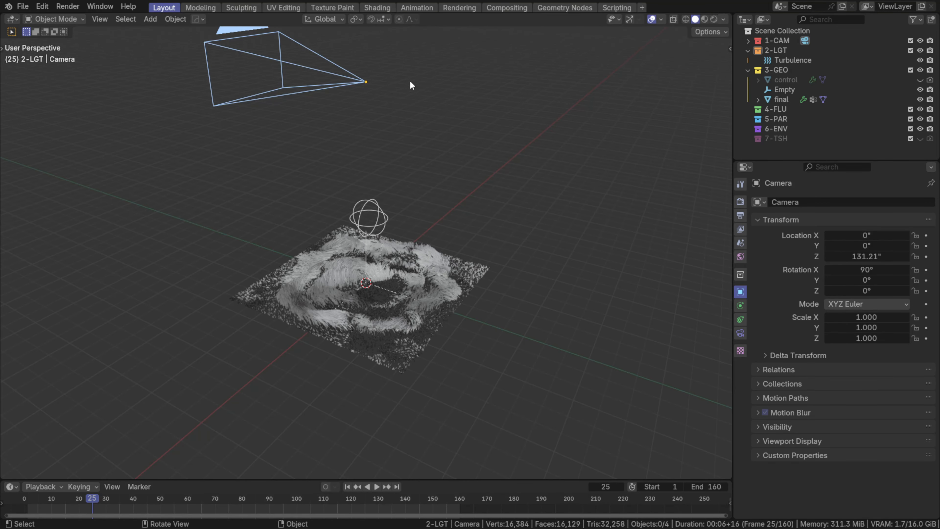
# Step: Rotate the camera -90° about X so it points straight down at the hair plane
pyautogui.click(344, 68)
pyautogui.press('r')
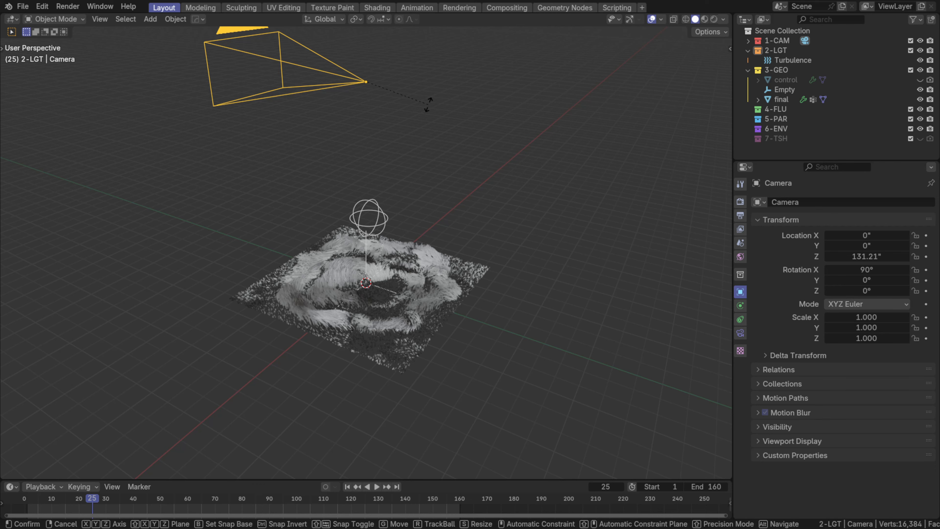
pyautogui.press('x')
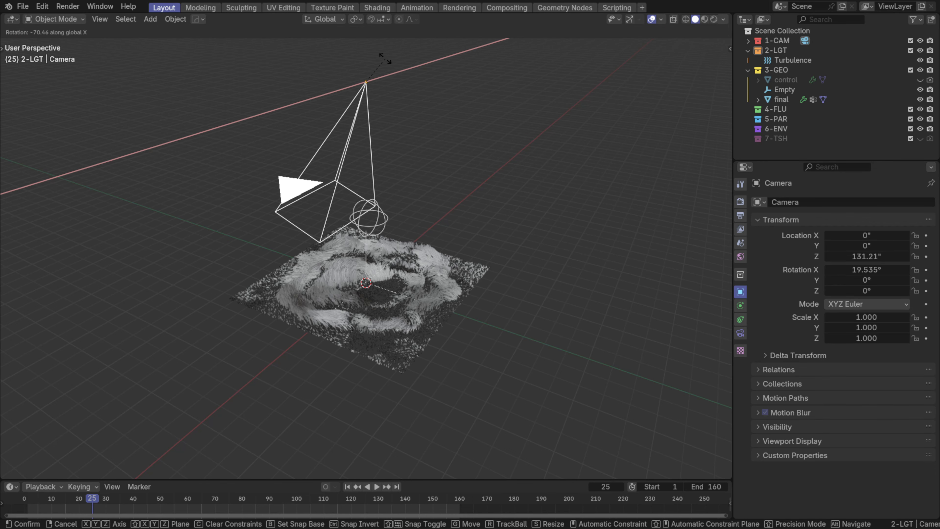
pyautogui.write('-90')
pyautogui.press('Return')
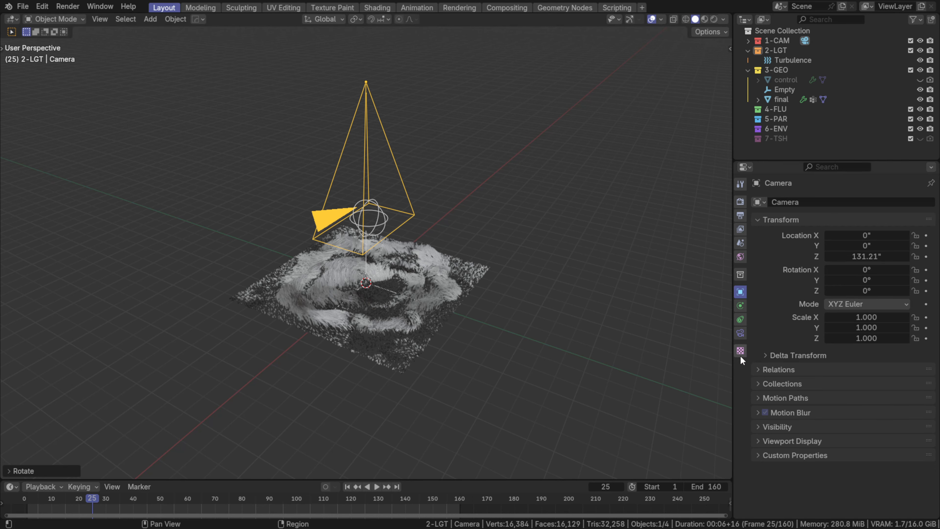
# Step: Set the camera's focal length to 120 mm
pyautogui.click(741, 333)
pyautogui.doubleClick(855, 253)
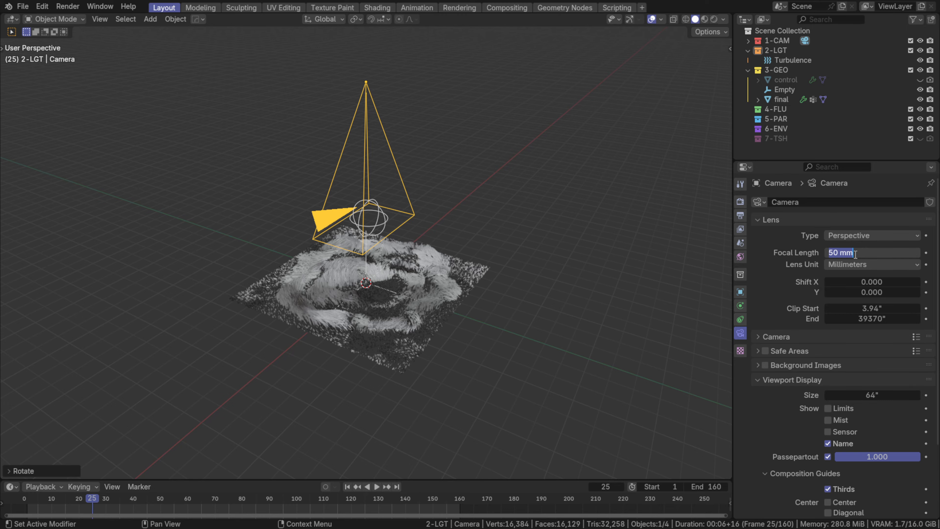
pyautogui.write('120')
pyautogui.press('Return')
# Step: Raise the camera along Z until its whole frustum sits above the turbulence field and hair plane
pyautogui.scroll(-4, 470, 283)
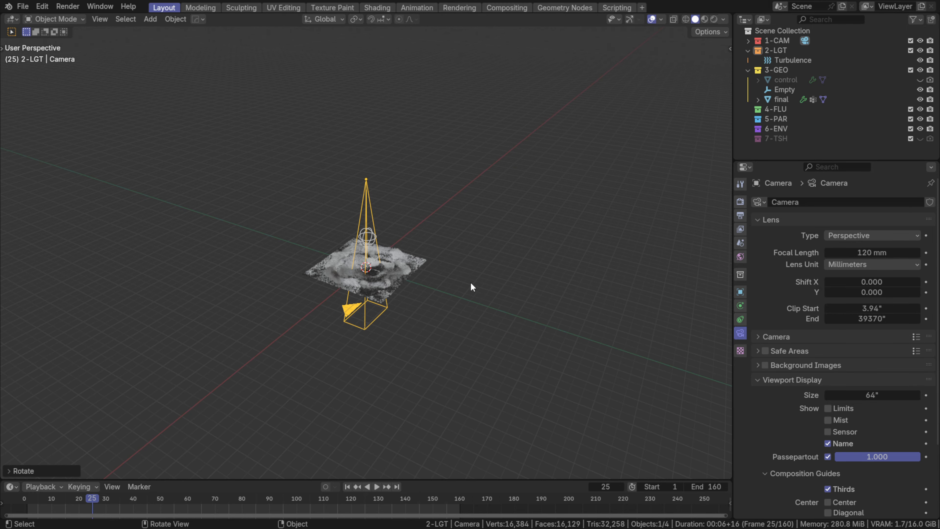
pyautogui.press('g')
pyautogui.press('z')
pyautogui.click(462, 138)
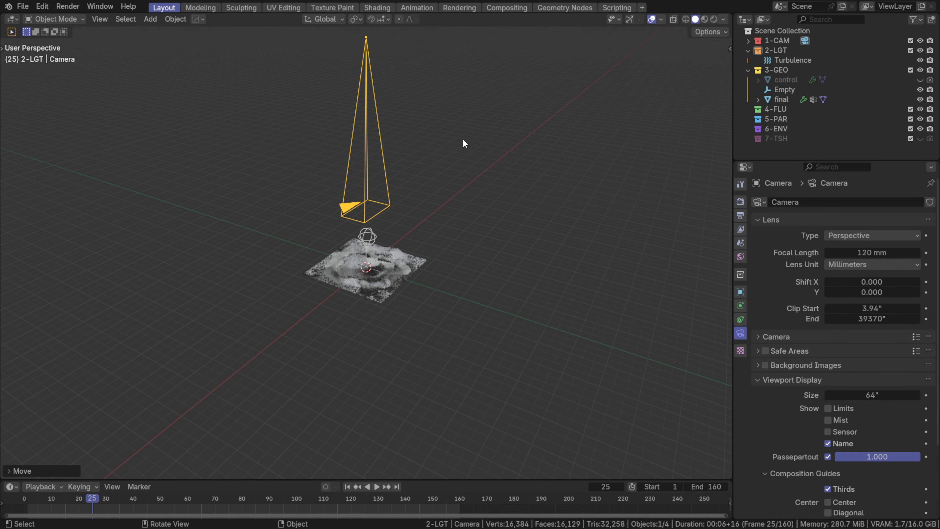
# Step: Look through the camera, split the viewport into two side by side, and enlarge the camera frame in the right one
pyautogui.press('KP_0')
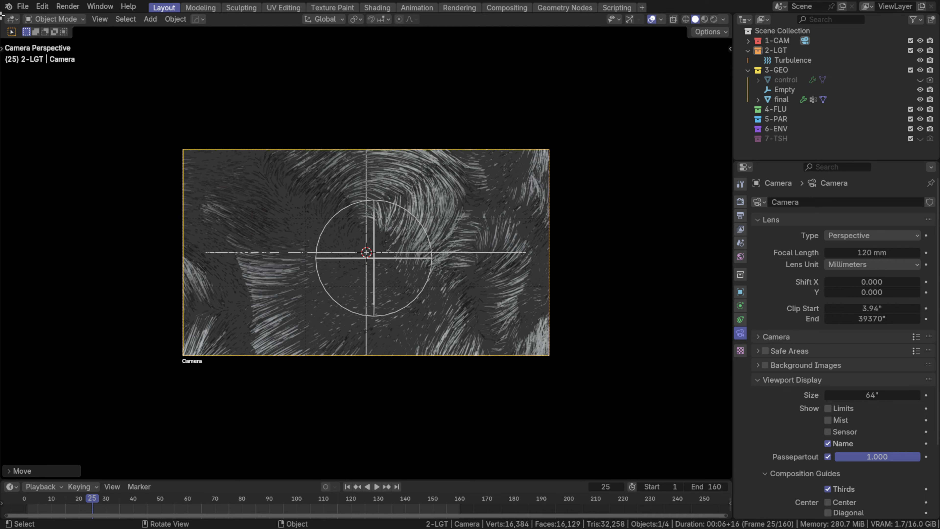
pyautogui.moveTo(2, 15); pyautogui.dragTo(439, 112)
pyautogui.scroll(5, 552, 222)
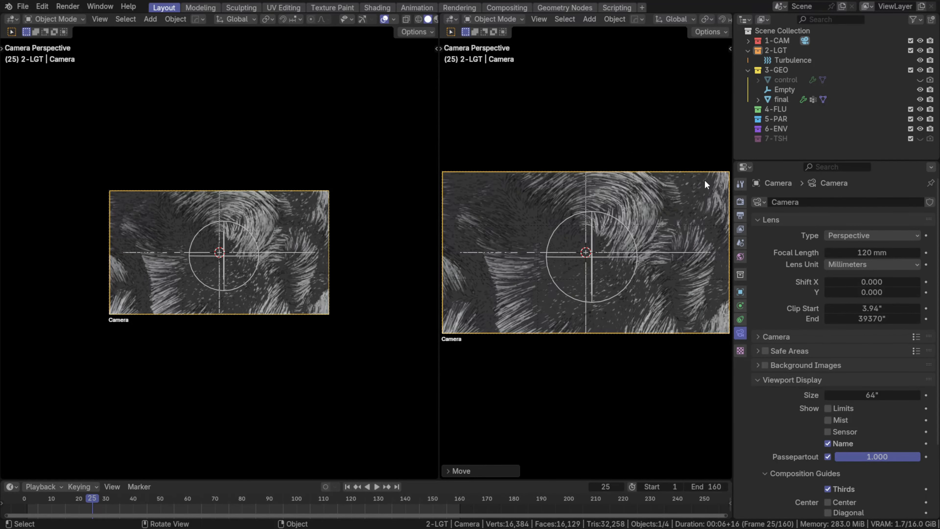
# Step: Set the output's Resolution Y to 1920 px for a square frame
pyautogui.click(740, 215)
pyautogui.click(800, 201)
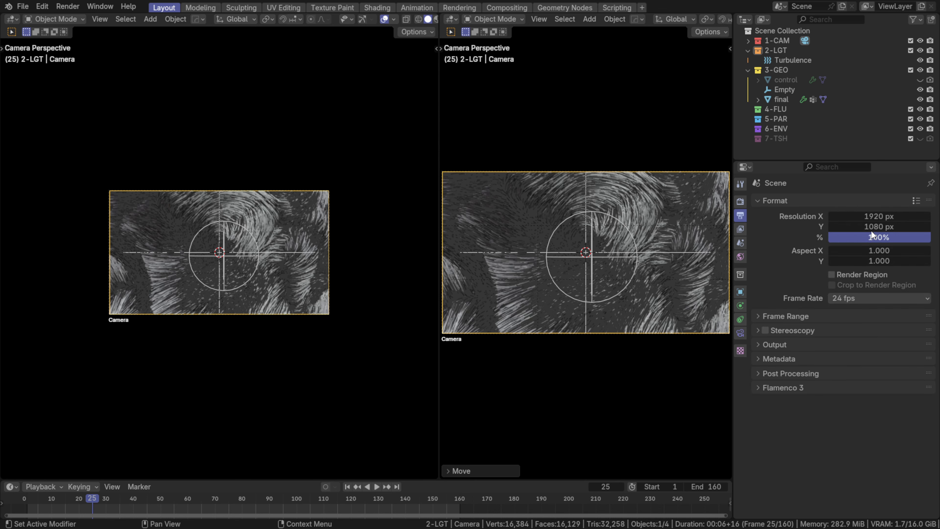
pyautogui.click(874, 227)
pyautogui.write('1920')
pyautogui.press('Return')
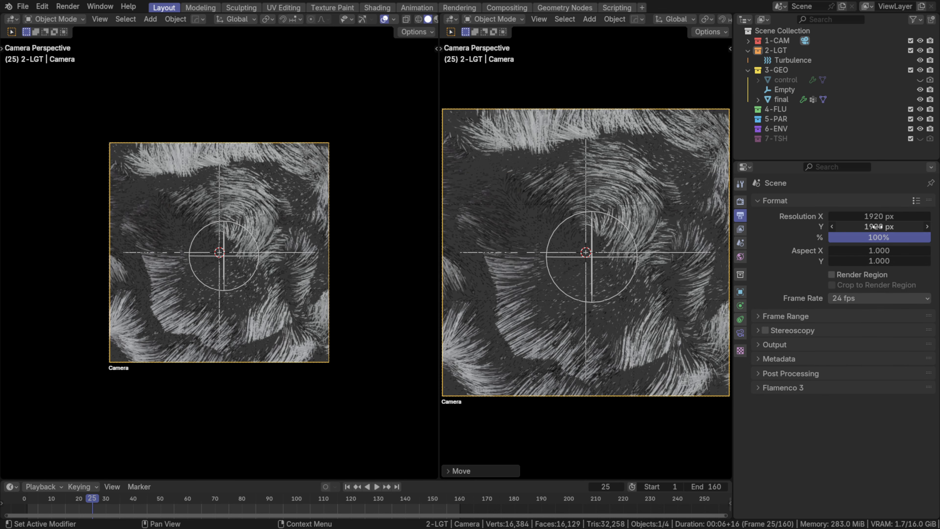
# Step: Hide the tool settings bar and the overlays in the right camera viewport
pyautogui.click(539, 20)
pyautogui.click(560, 49)
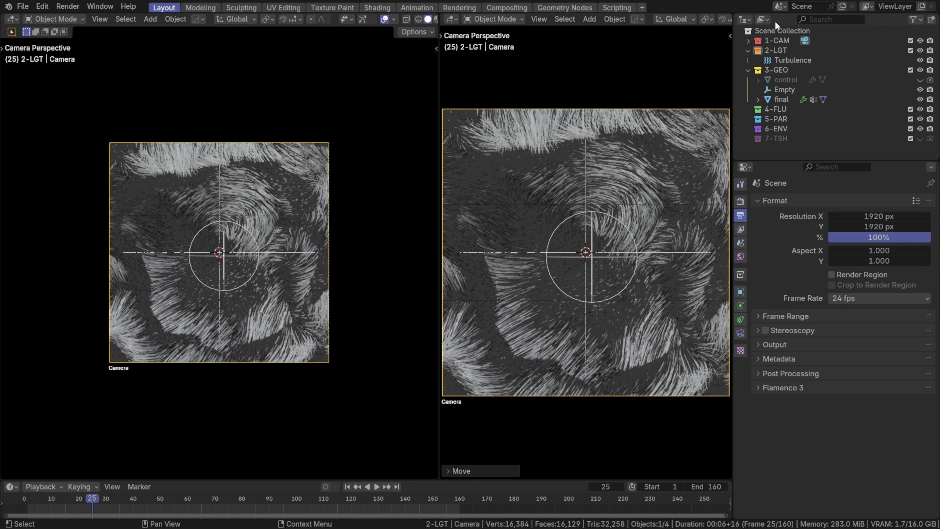
pyautogui.scroll(-5, 713, 19)
pyautogui.scroll(-2, 709, 23)
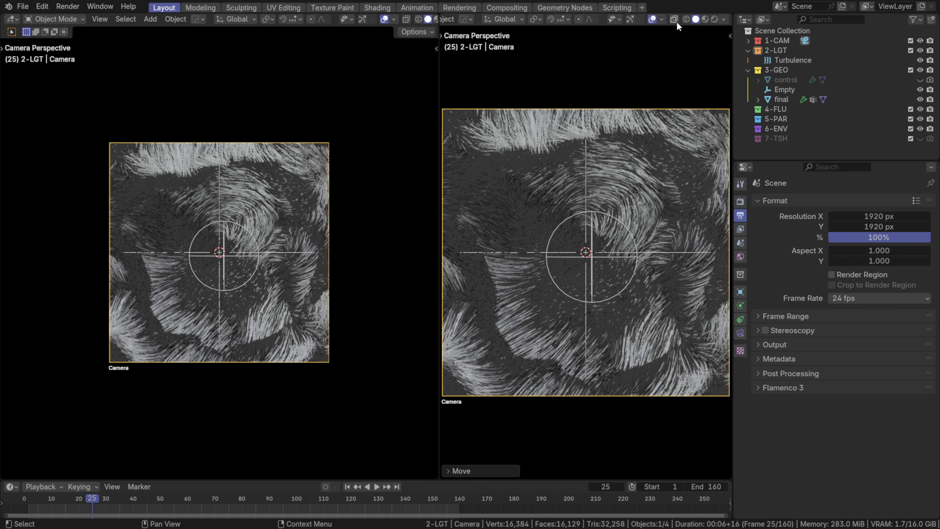
pyautogui.click(654, 20)
# Step: Raise the camera about 110 inches along Z so the frame takes in the full ring of hair
pyautogui.moveTo(195, 198); pyautogui.dragTo(221, 232, button='middle')
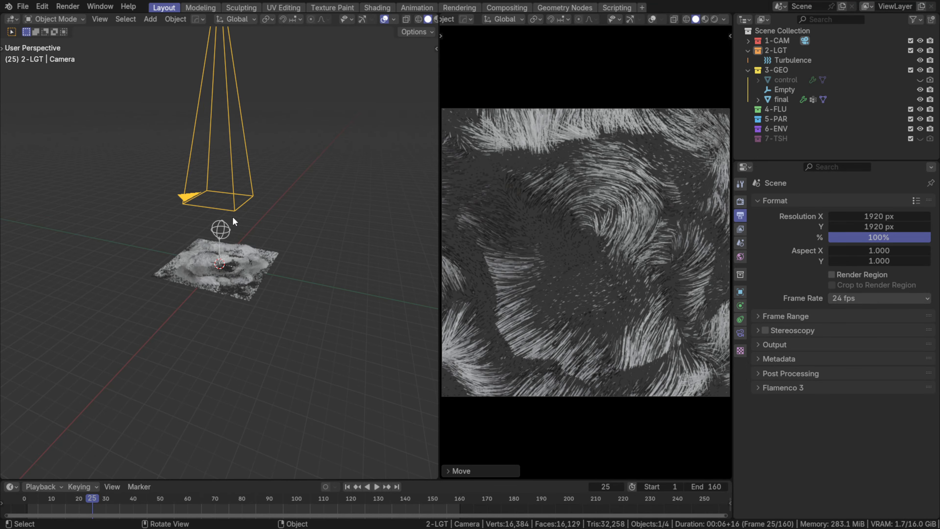
pyautogui.press('g')
pyautogui.press('z')
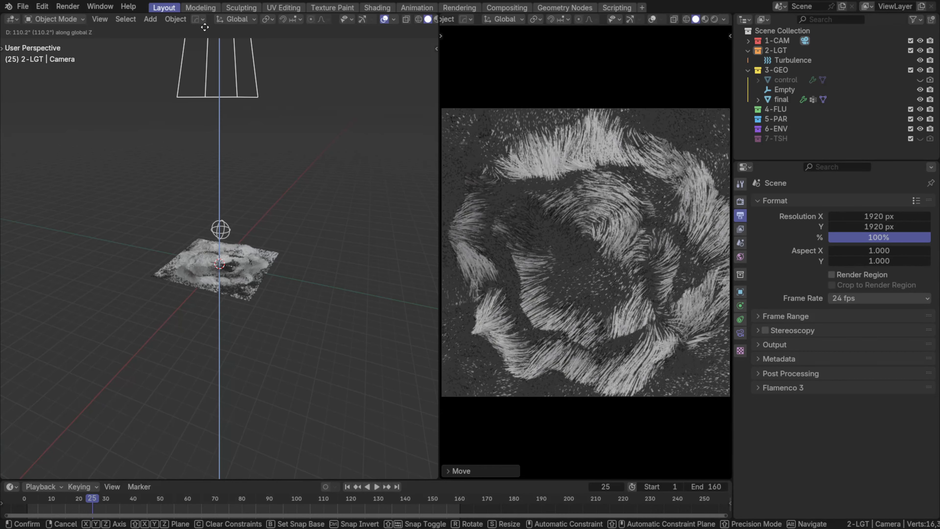
pyautogui.click(275, 81)
pyautogui.scroll(-3, 275, 85)
pyautogui.scroll(3, 240, 115)
pyautogui.moveTo(258, 115)
pyautogui.mouseDown(button='middle')
pyautogui.moveTo(239, 115)
pyautogui.moveTo(252, 126)
pyautogui.mouseUp(button='middle')
pyautogui.keyDown('shift'); pyautogui.moveTo(242, 159); pyautogui.dragTo(214, 261, button='middle'); pyautogui.keyUp('shift')
pyautogui.moveTo(207, 150); pyautogui.dragTo(275, 225, button='middle')
pyautogui.click(259, 217)
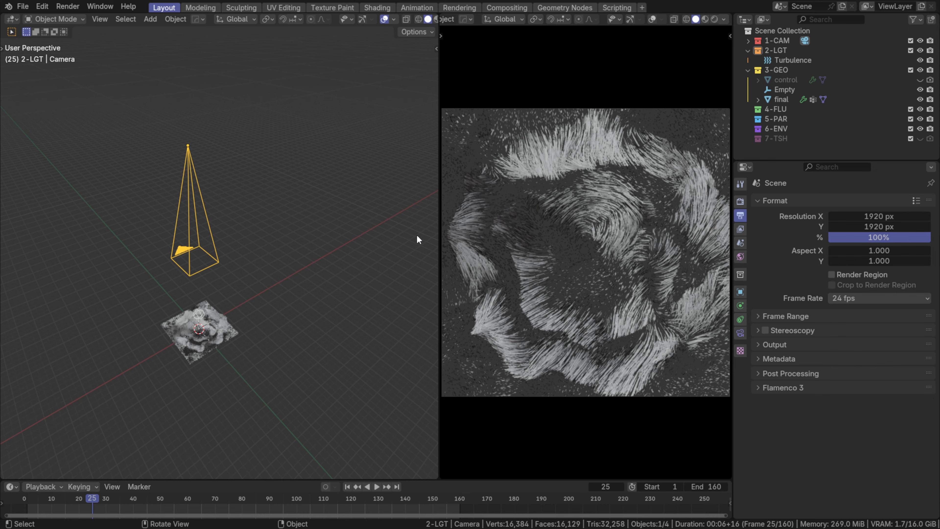
# Step: Switch the camera viewport to Rendered shading and widen it
pyautogui.press('z')
pyautogui.click(494, 223)
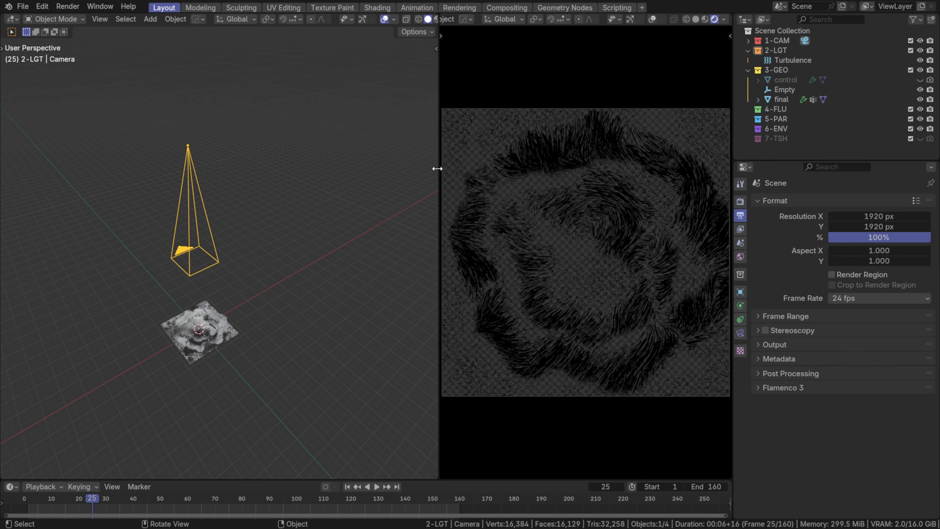
pyautogui.moveTo(437, 169); pyautogui.dragTo(339, 176)
pyautogui.moveTo(139, 290); pyautogui.dragTo(144, 289, button='middle')
# Step: Turn off the transparent film in the render settings and open the world's surface settings
pyautogui.click(740, 201)
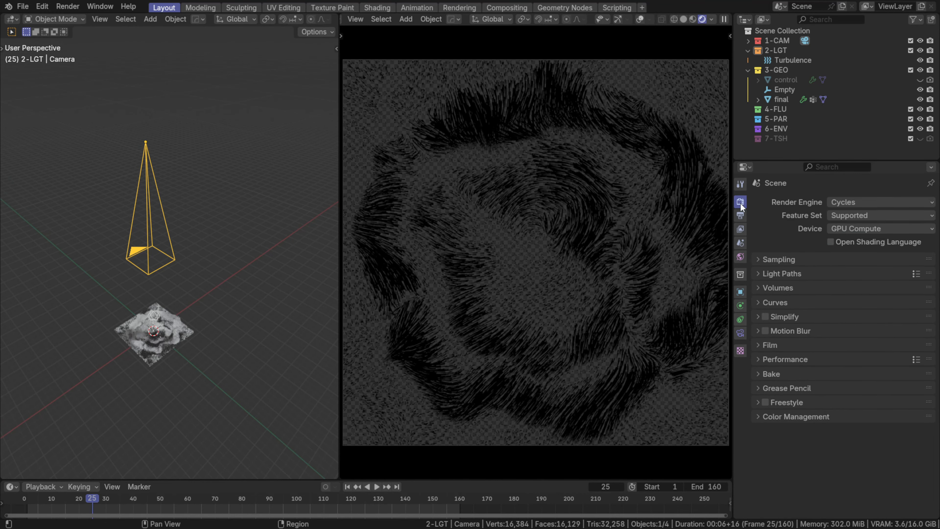
pyautogui.click(767, 349)
pyautogui.click(772, 421)
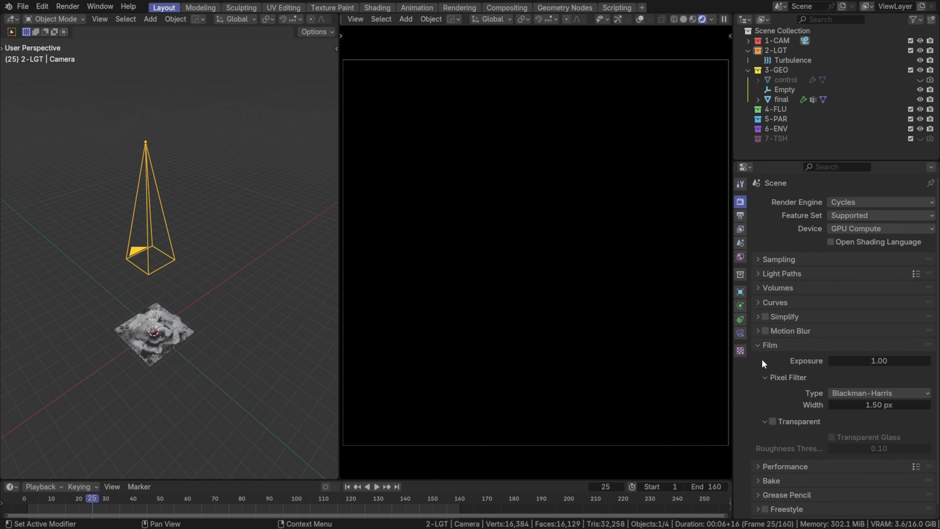
pyautogui.click(764, 344)
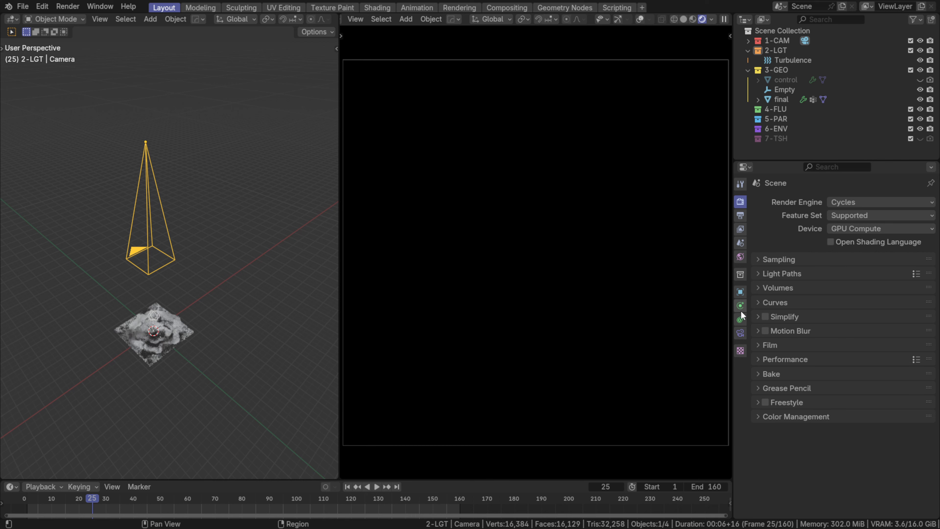
pyautogui.click(740, 256)
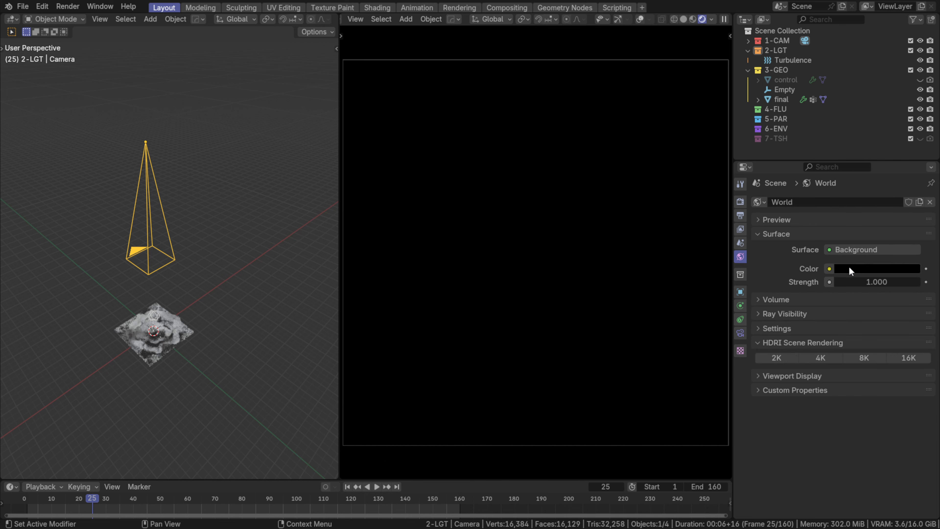
pyautogui.click(842, 275)
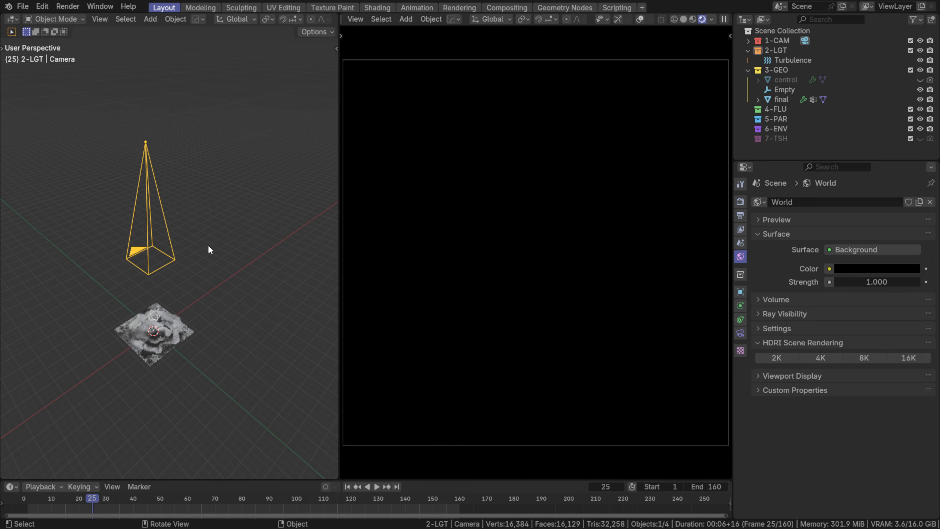
# Step: Add an area light and move it along Y to just outside the hair plane's edge
pyautogui.moveTo(207, 247); pyautogui.dragTo(116, 250, button='middle')
pyautogui.press('`')
pyautogui.click(115, 196)
pyautogui.moveTo(226, 242); pyautogui.dragTo(183, 273, button='middle')
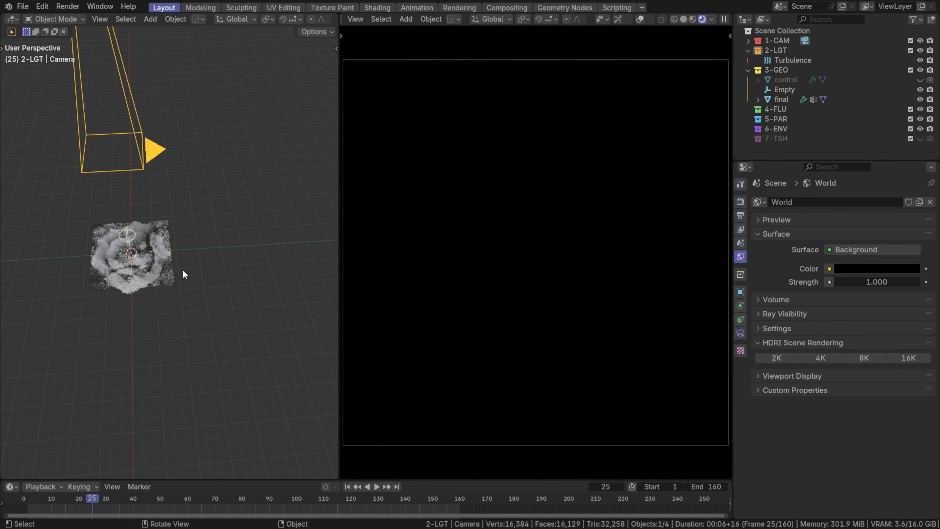
pyautogui.hotkey('shift', 'a')
pyautogui.moveTo(186, 274)
pyautogui.write('area')
pyautogui.press('Return')
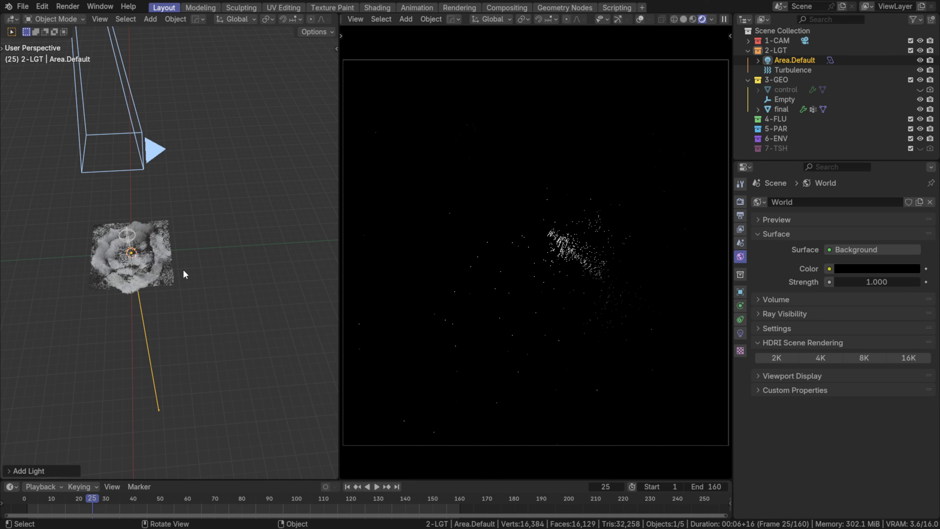
pyautogui.press('g')
pyautogui.press('x')
pyautogui.click(242, 263)
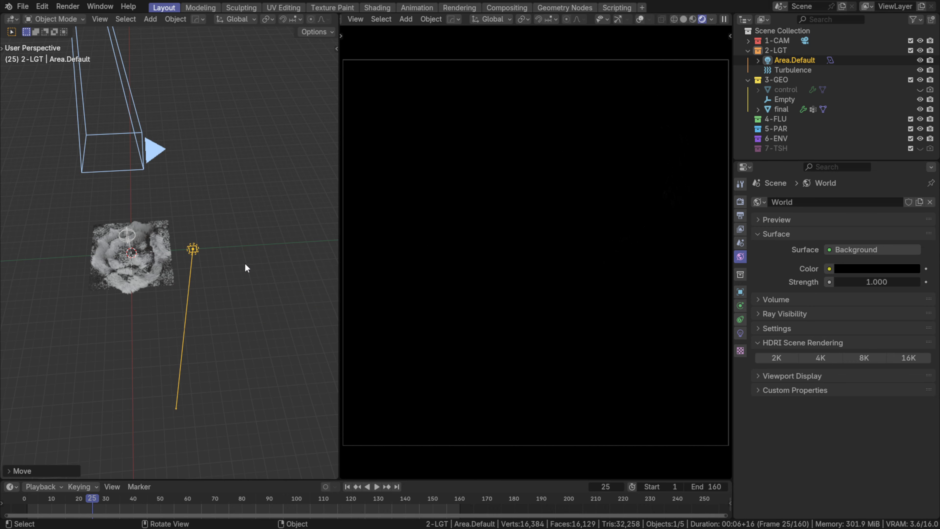
# Step: Rotate the area light about X so it shines across the hair plane from the side
pyautogui.press('r')
pyautogui.press('x')
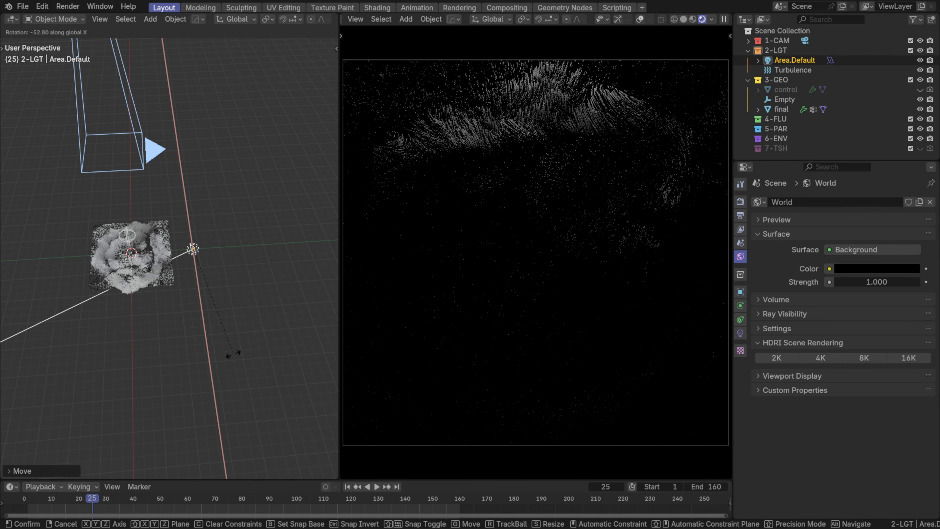
pyautogui.click(208, 368)
# Step: Scale up the area light to nearly the width of the hair plane
pyautogui.moveTo(53, 237); pyautogui.dragTo(149, 338, button='middle')
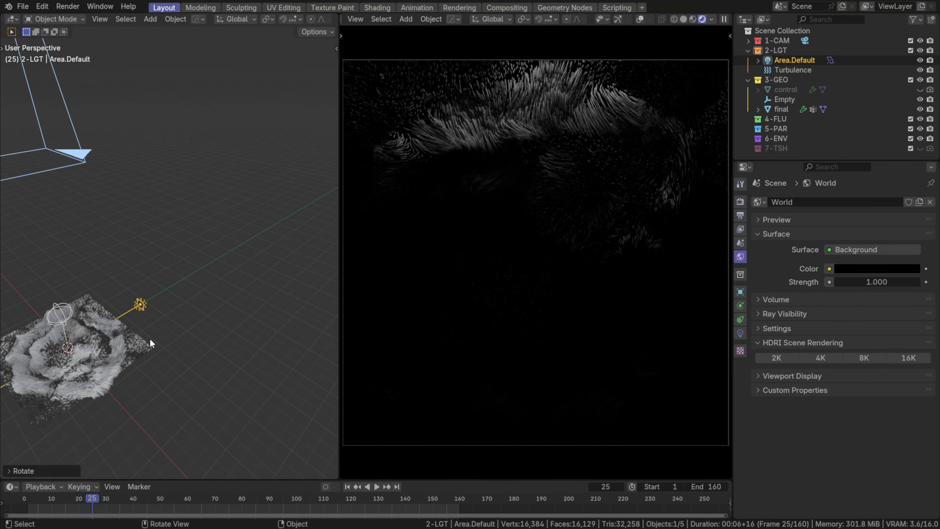
pyautogui.press('s')
pyautogui.click(233, 383)
pyautogui.moveTo(233, 387); pyautogui.dragTo(177, 359, button='middle')
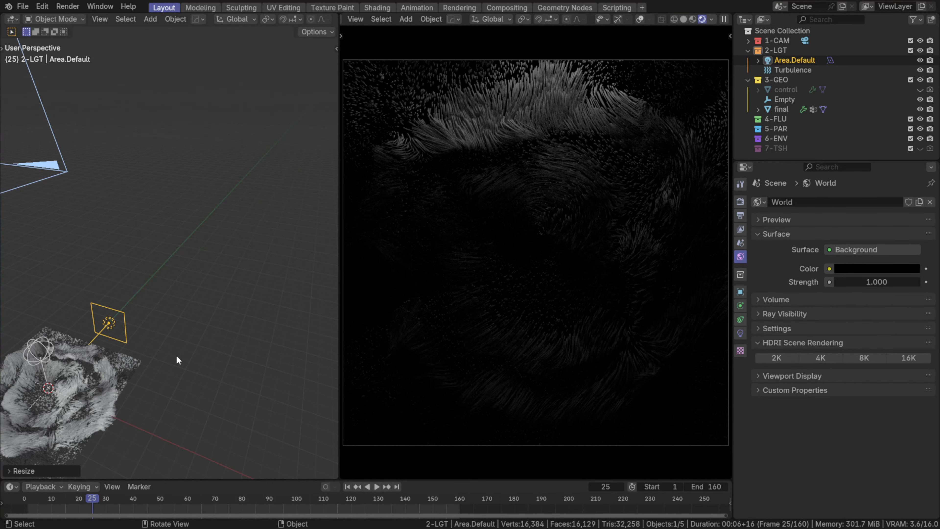
pyautogui.press('s')
pyautogui.click(220, 407)
# Step: Raise the area light along Z above the level of the hair plane, keeping the rendered viewport in camera view
pyautogui.press('`')
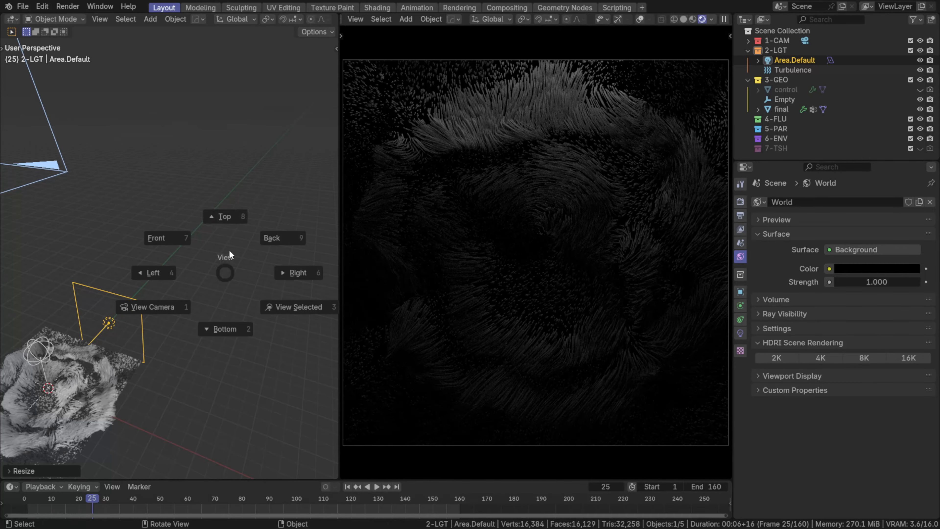
pyautogui.click(224, 217)
pyautogui.moveTo(117, 251); pyautogui.dragTo(151, 393, button='middle')
pyautogui.press('g')
pyautogui.press('z')
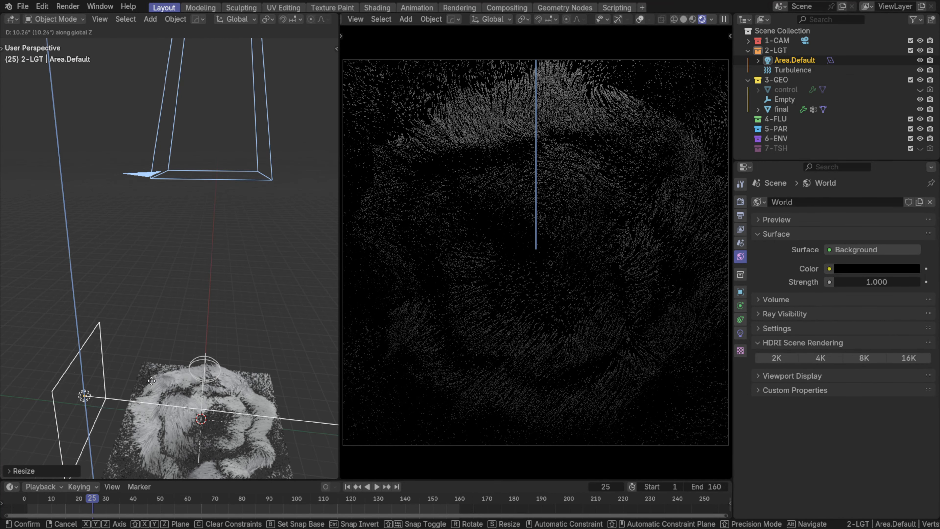
pyautogui.click(151, 358)
pyautogui.scroll(-3, 164, 317)
pyautogui.moveTo(165, 317); pyautogui.dragTo(1, 314, button='middle')
pyautogui.middleClick(422, 311)
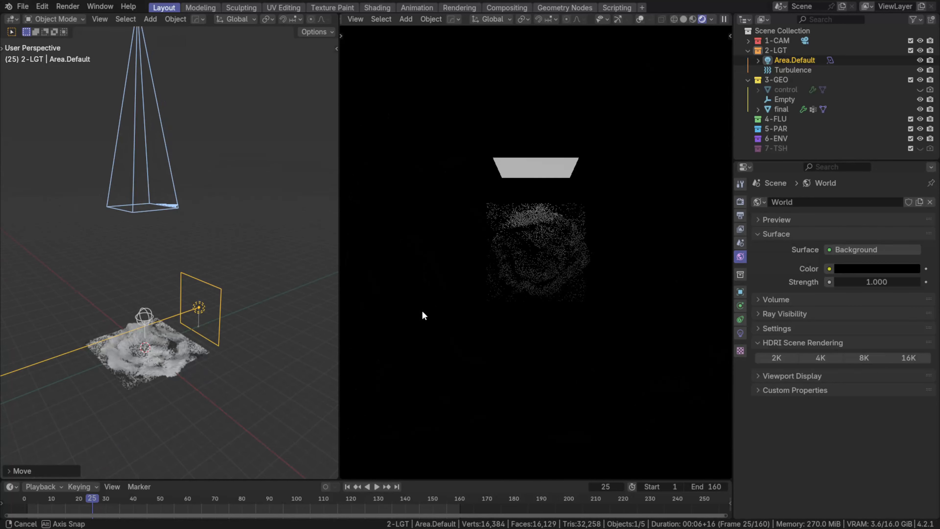
pyautogui.press('KP_0')
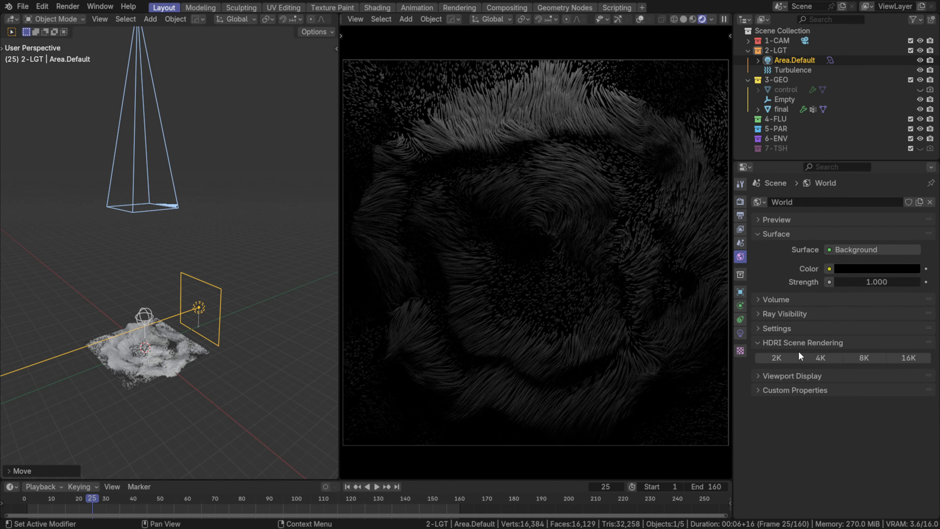
# Step: Set the area light's Light Customization to Scrim
pyautogui.click(740, 332)
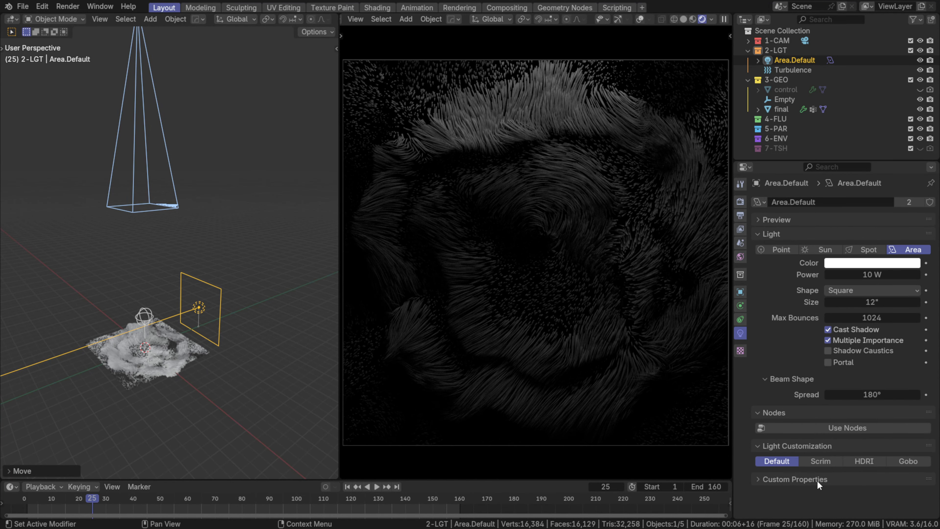
pyautogui.click(819, 463)
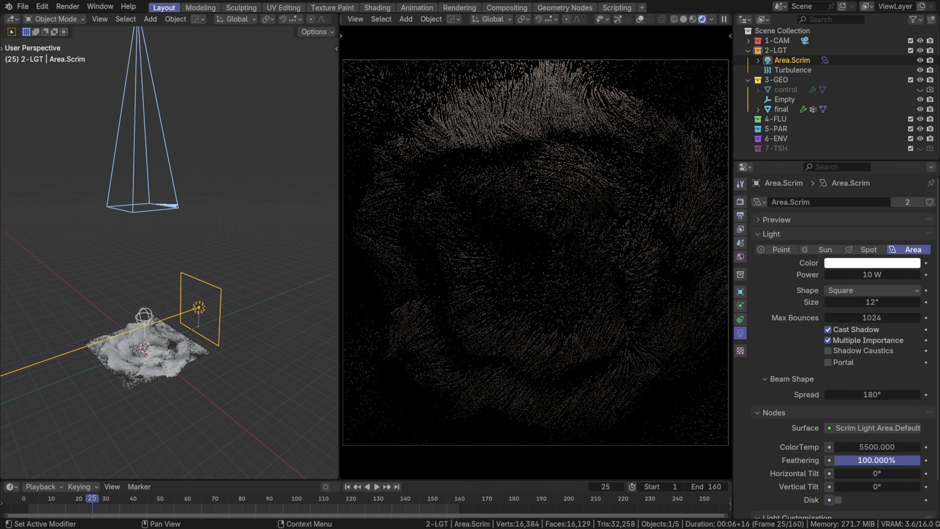
# Step: Set the scrim area light's color temperature to 0
pyautogui.click(904, 449)
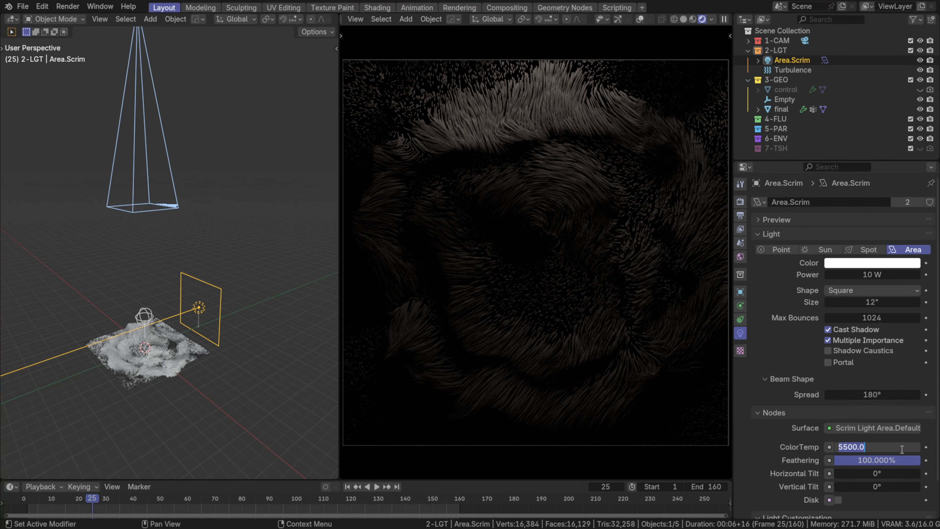
pyautogui.write('0')
pyautogui.press('Return')
pyautogui.click(900, 448)
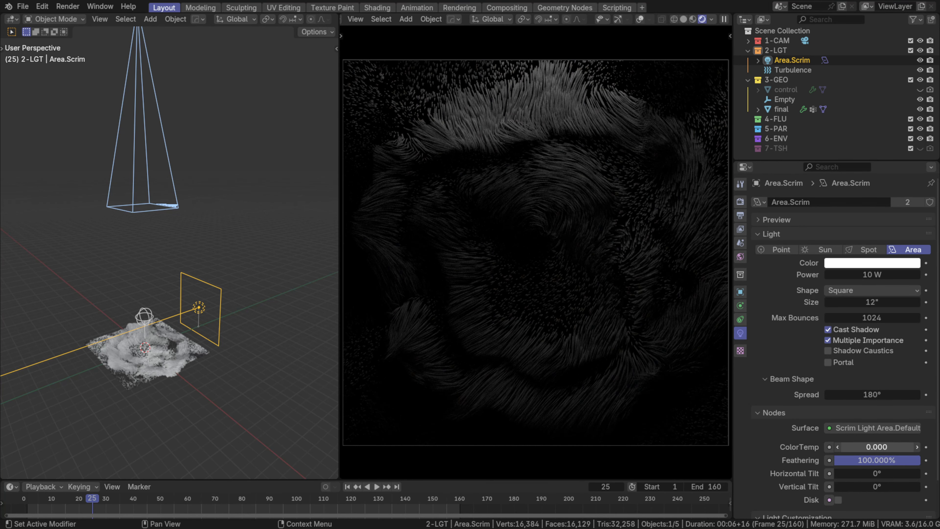
pyautogui.click(815, 425)
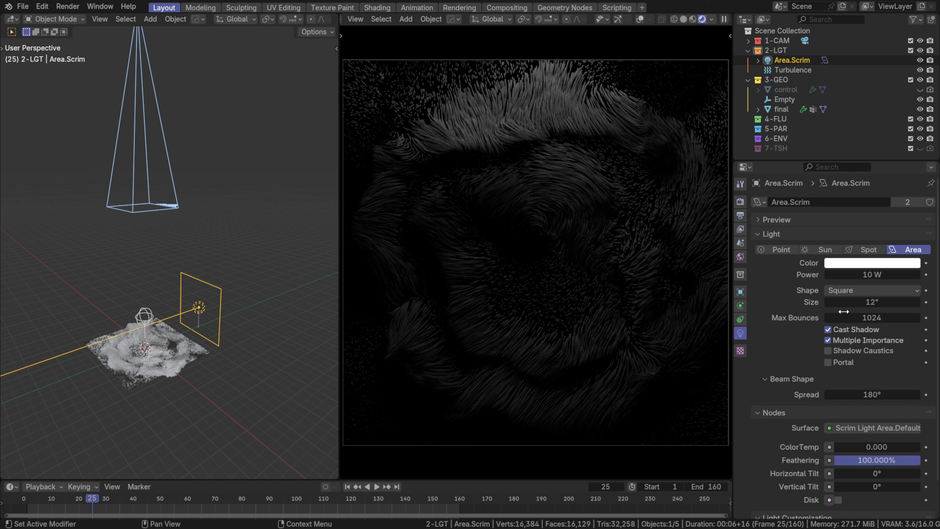
# Step: Set the area light's power to 64 W and raise it further to 128 W
pyautogui.scroll(-3, 759, 392)
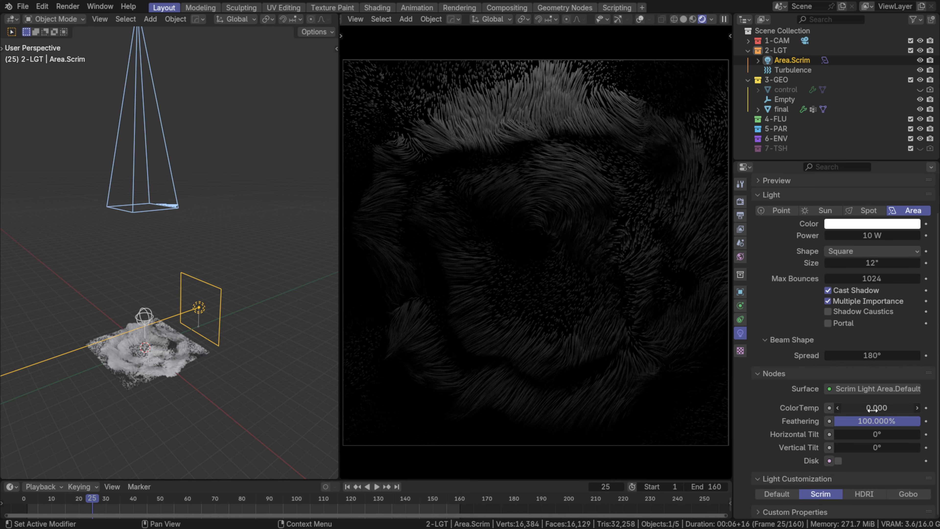
pyautogui.scroll(3, 796, 461)
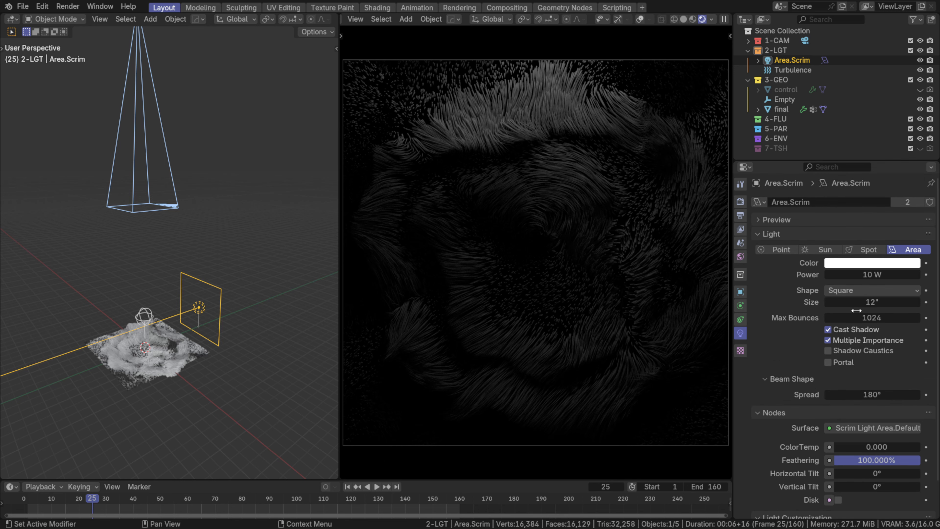
pyautogui.click(858, 273)
pyautogui.write('64')
pyautogui.press('Return')
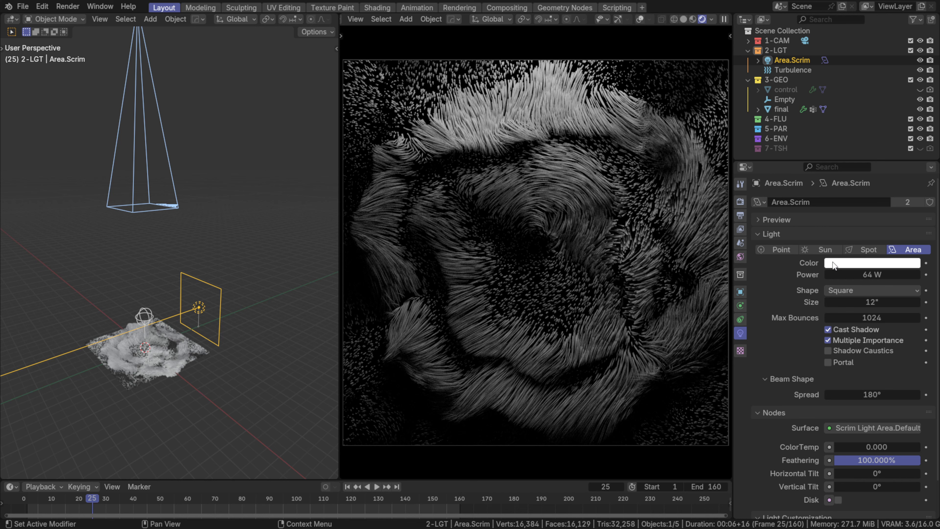
pyautogui.click(864, 274)
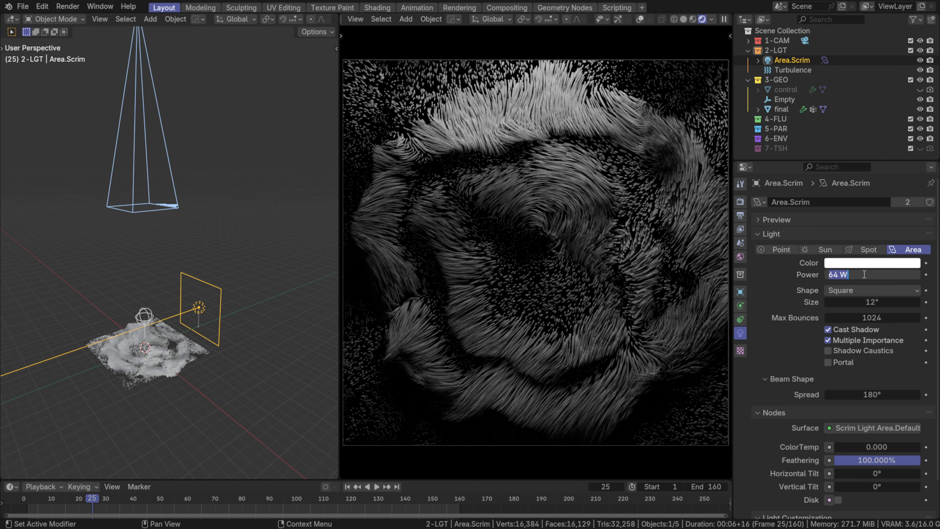
pyautogui.write('128')
pyautogui.press('Return')
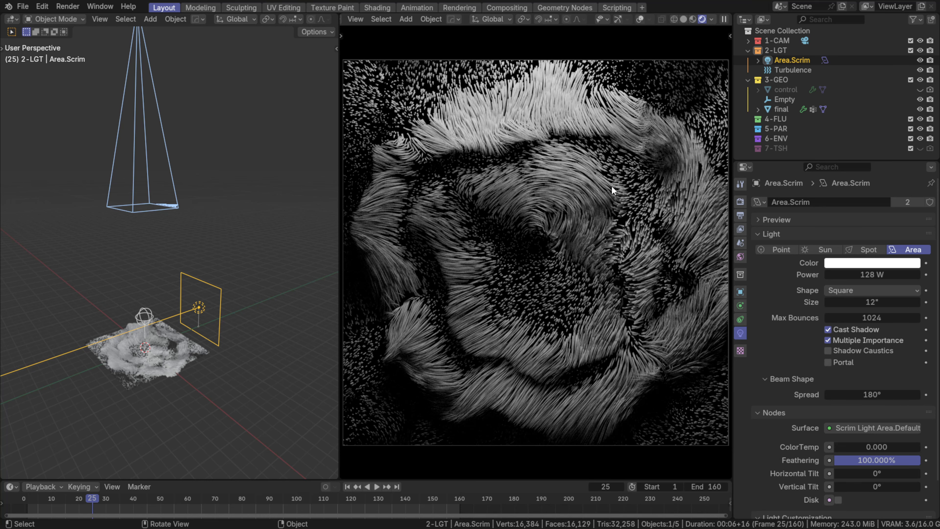
# Step: Select the final hair plane and create a new material for it
pyautogui.moveTo(232, 269); pyautogui.dragTo(174, 370, button='middle')
pyautogui.click(173, 370)
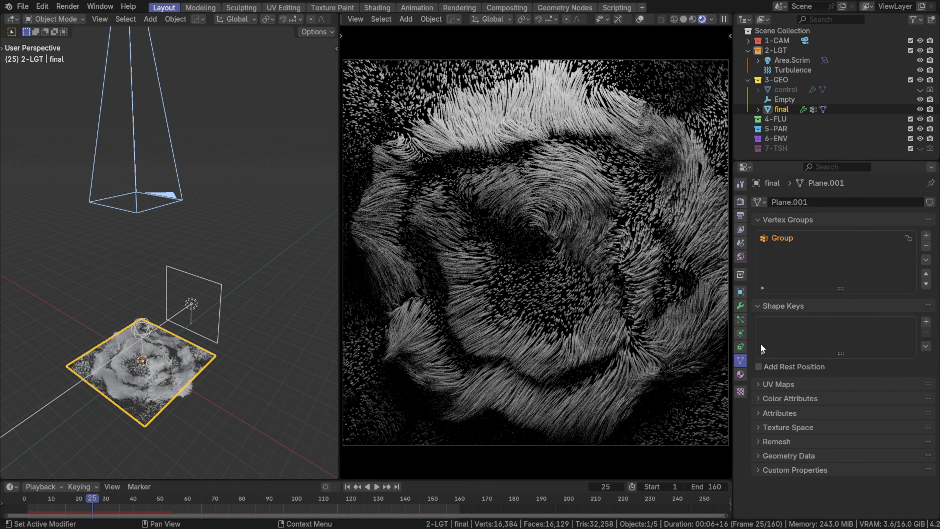
pyautogui.click(740, 377)
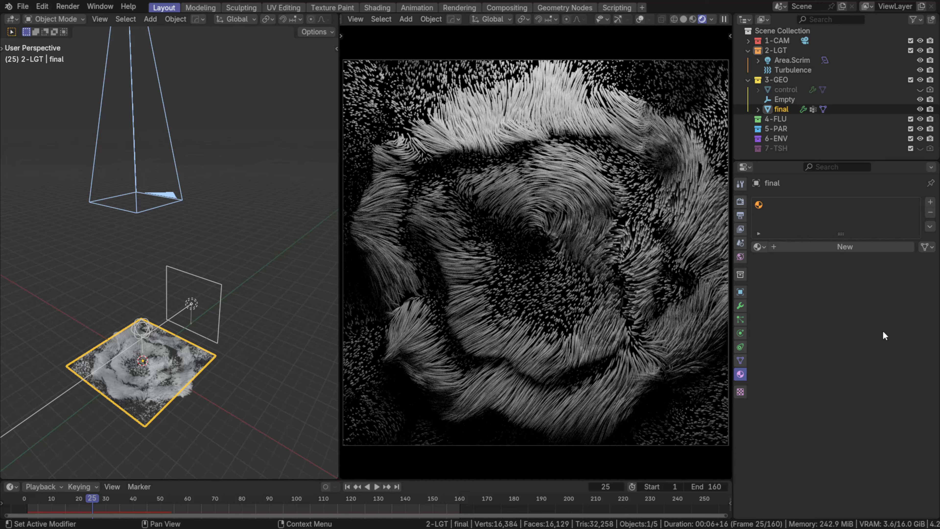
pyautogui.click(850, 250)
# Step: Set the new material's base color to a vivid pink
pyautogui.click(858, 317)
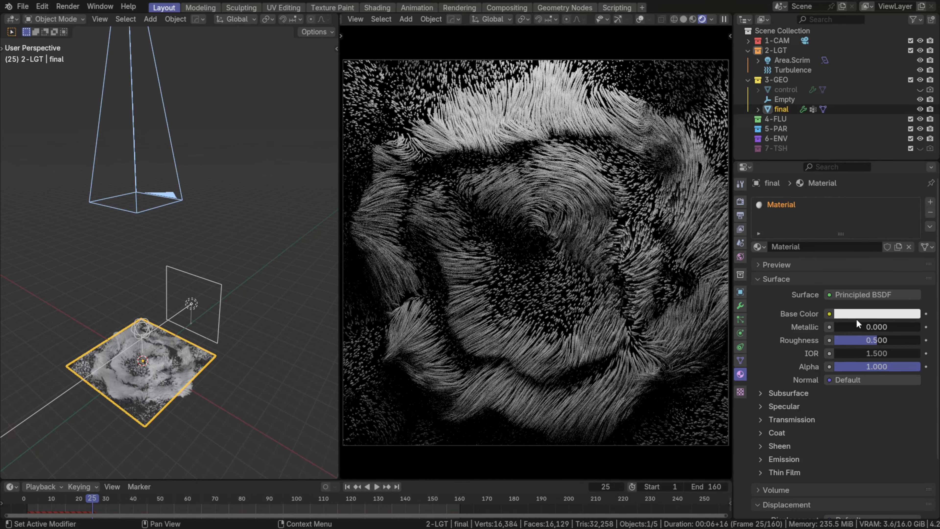
pyautogui.click(857, 319)
pyautogui.click(853, 232)
pyautogui.moveTo(852, 232); pyautogui.dragTo(874, 225)
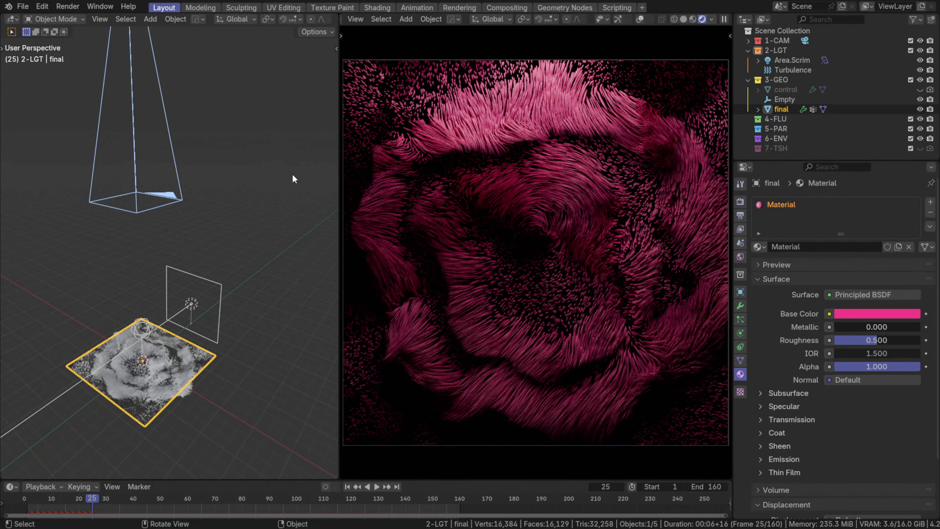
# Step: Switch the perspective viewport to the Shader Editor and frame the material's nodes
pyautogui.click(12, 19)
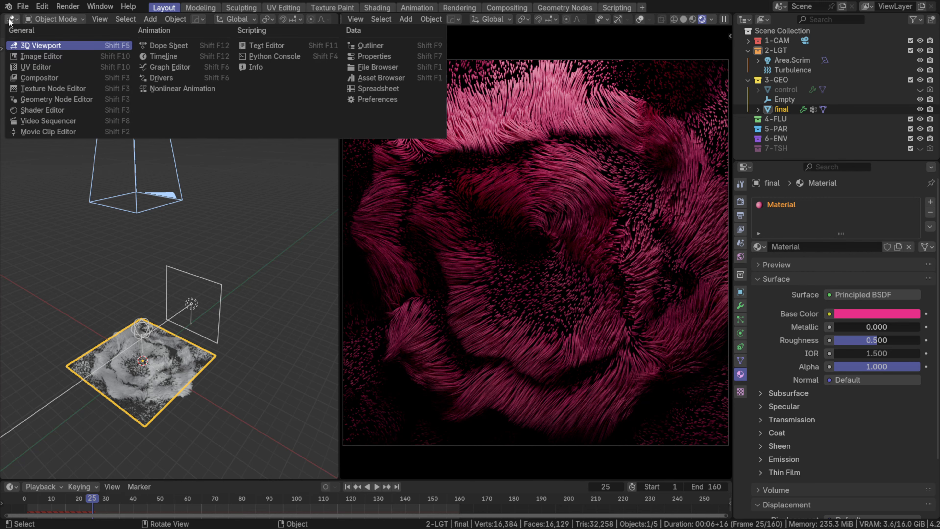
pyautogui.click(22, 113)
pyautogui.moveTo(99, 269); pyautogui.dragTo(142, 246, button='middle')
pyautogui.press('n')
pyautogui.moveTo(121, 296); pyautogui.dragTo(125, 251, button='middle')
pyautogui.scroll(9, 235, 216)
# Step: Add a Color Ramp node and connect its Color output to the Principled BSDF's Base Color
pyautogui.hotkey('shift', 'a')
pyautogui.write('ramp')
pyautogui.press('Return')
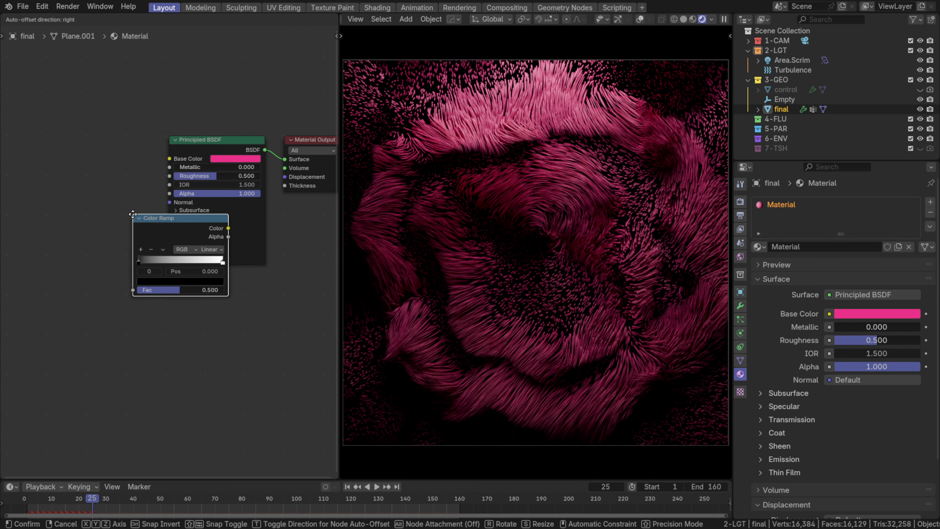
pyautogui.click(39, 149)
pyautogui.moveTo(132, 161); pyautogui.dragTo(170, 158)
pyautogui.moveTo(85, 287); pyautogui.dragTo(194, 301, button='middle')
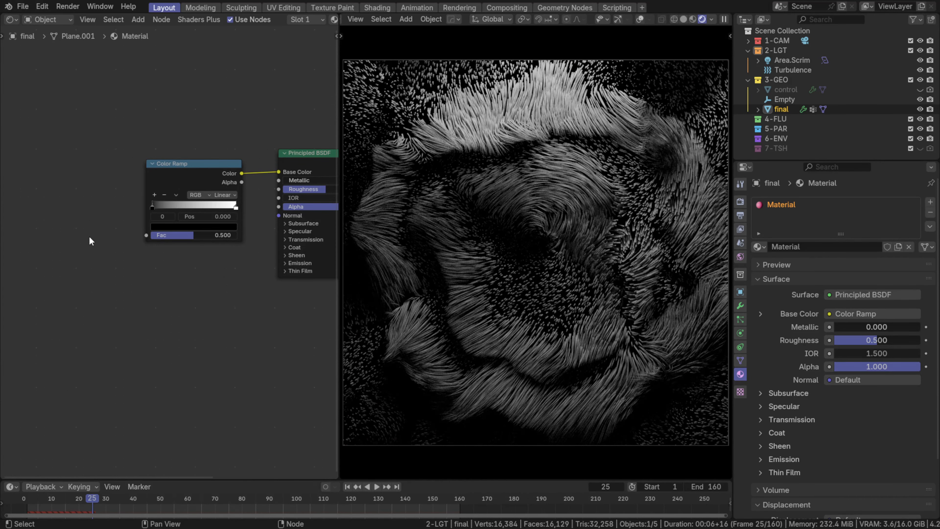
pyautogui.hotkey('shift', 'a')
pyautogui.press('Escape')
# Step: Set the color ramp's first stop to pure red and its last stop to pure blue
pyautogui.click(152, 209)
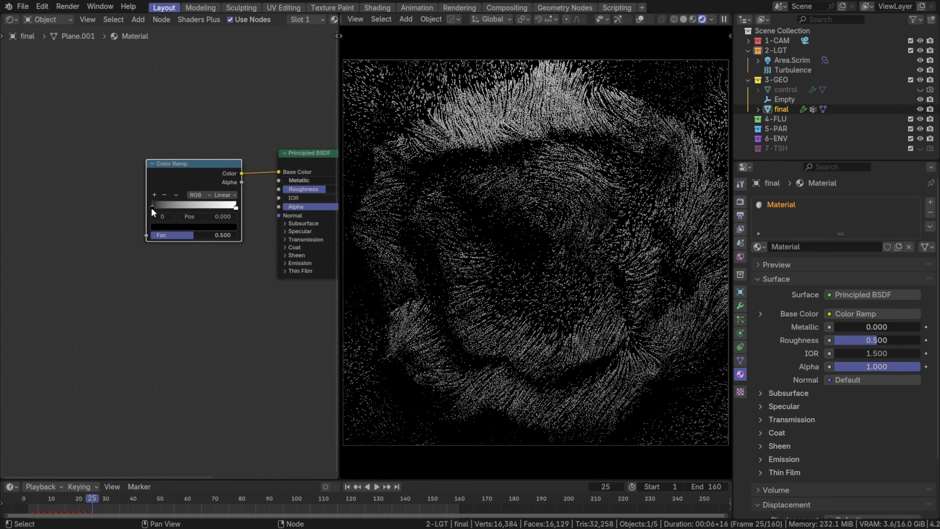
pyautogui.click(174, 227)
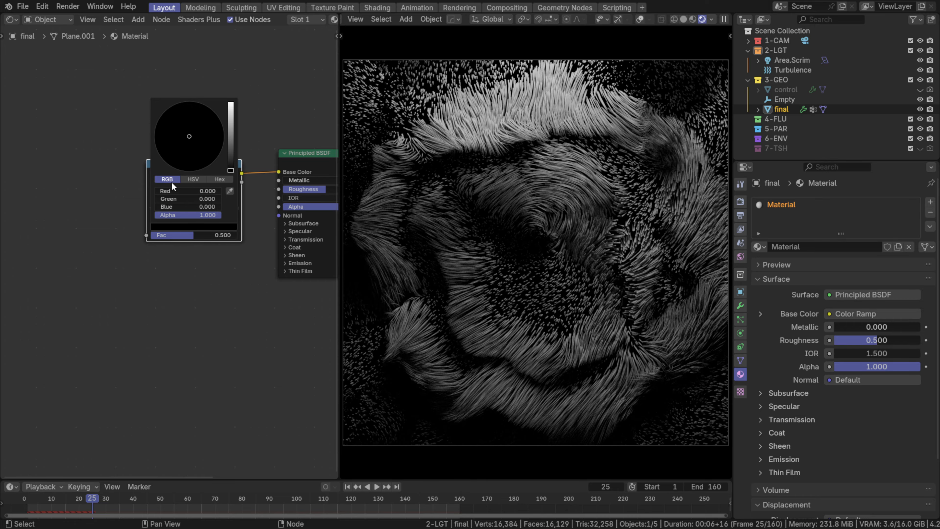
pyautogui.moveTo(178, 193); pyautogui.dragTo(222, 194)
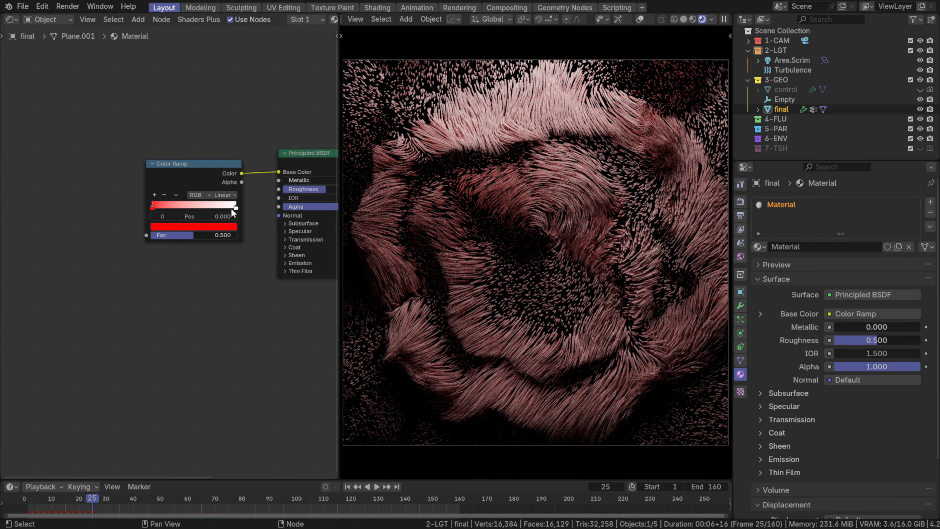
pyautogui.click(235, 207)
pyautogui.click(229, 227)
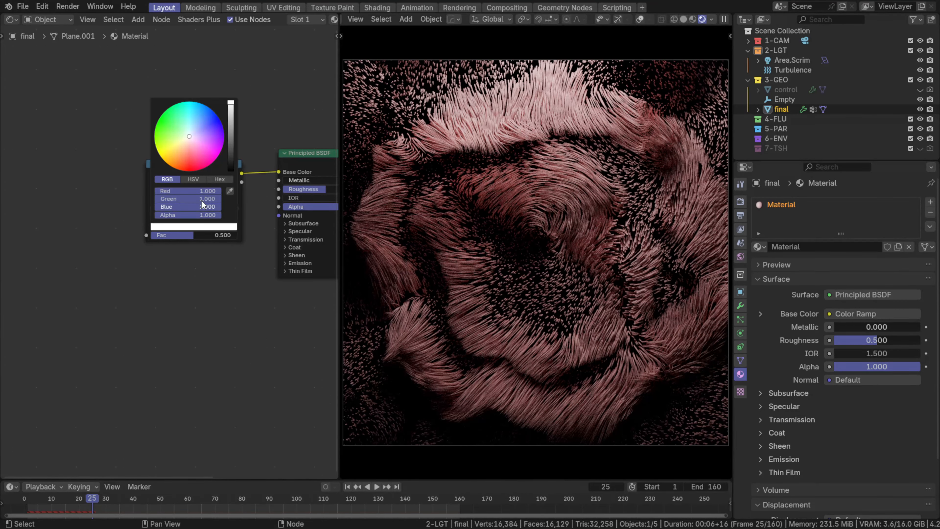
pyautogui.moveTo(189, 200); pyautogui.dragTo(126, 200)
pyautogui.moveTo(214, 192); pyautogui.dragTo(148, 193)
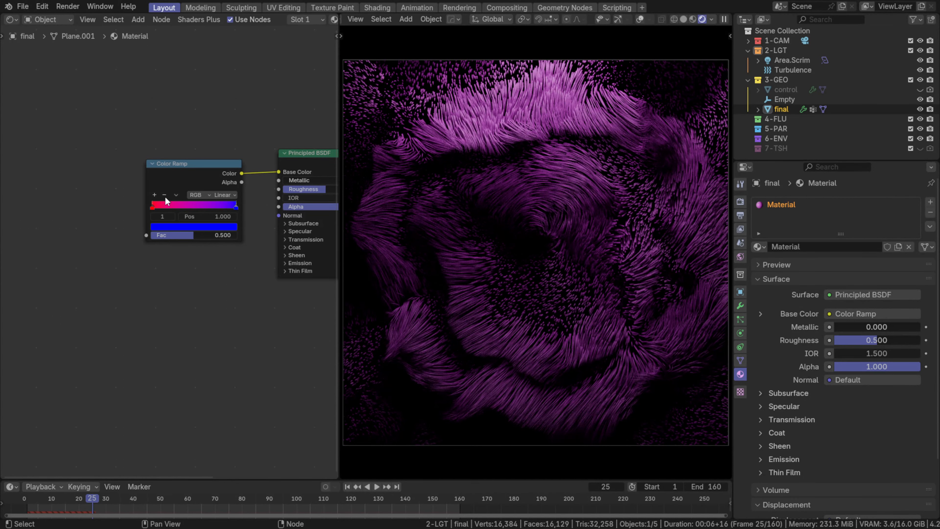
pyautogui.hotkey('shift', 'a')
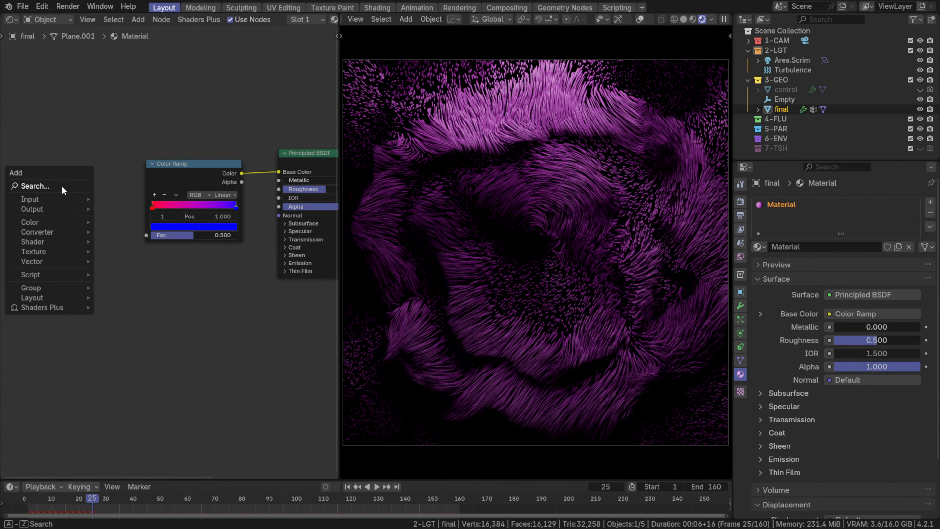
pyautogui.press('Escape')
pyautogui.hotkey('shift', 'a')
pyautogui.write('volume')
pyautogui.press('Return')
pyautogui.click(61, 185)
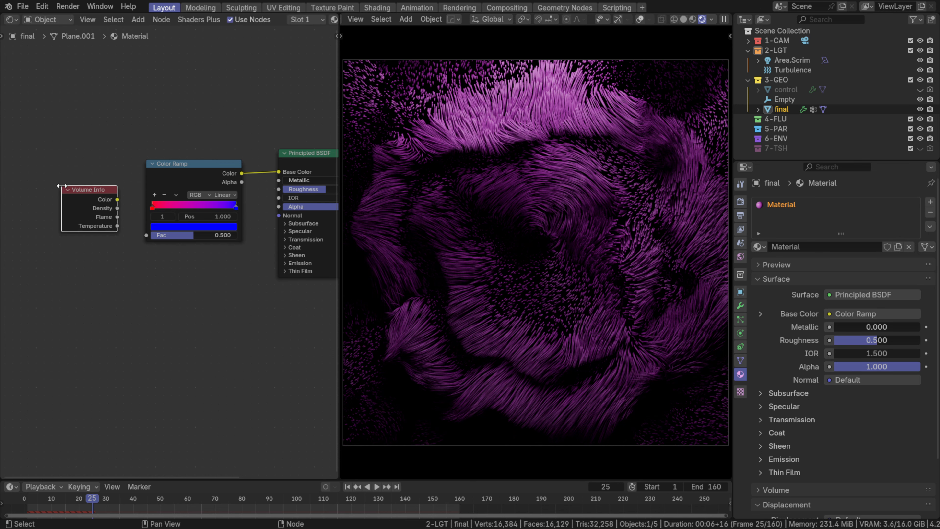
pyautogui.press('x')
pyautogui.hotkey('shift', 'a')
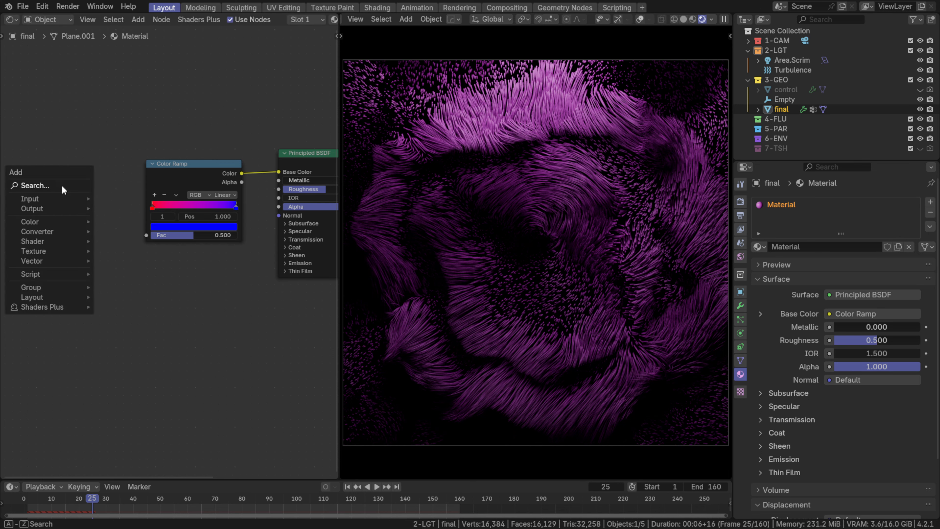
pyautogui.write('info')
pyautogui.click(105, 223)
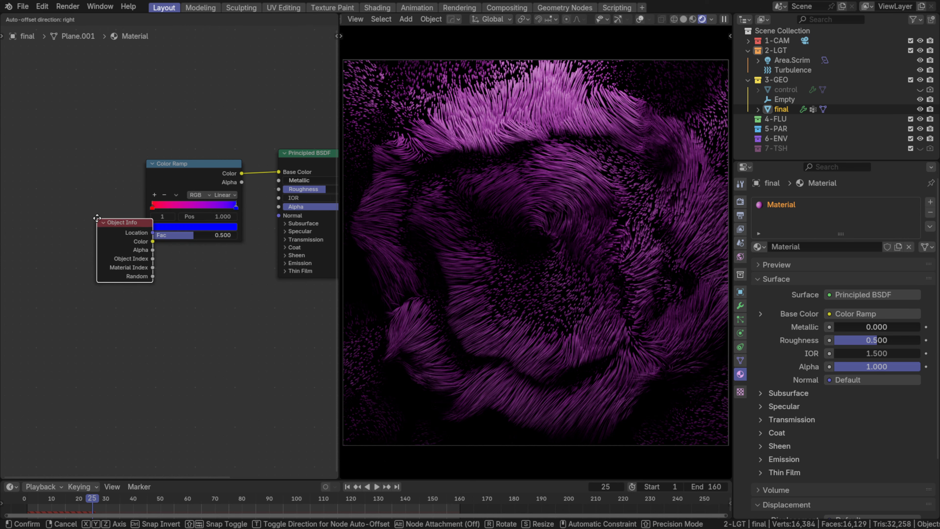
pyautogui.click(50, 154)
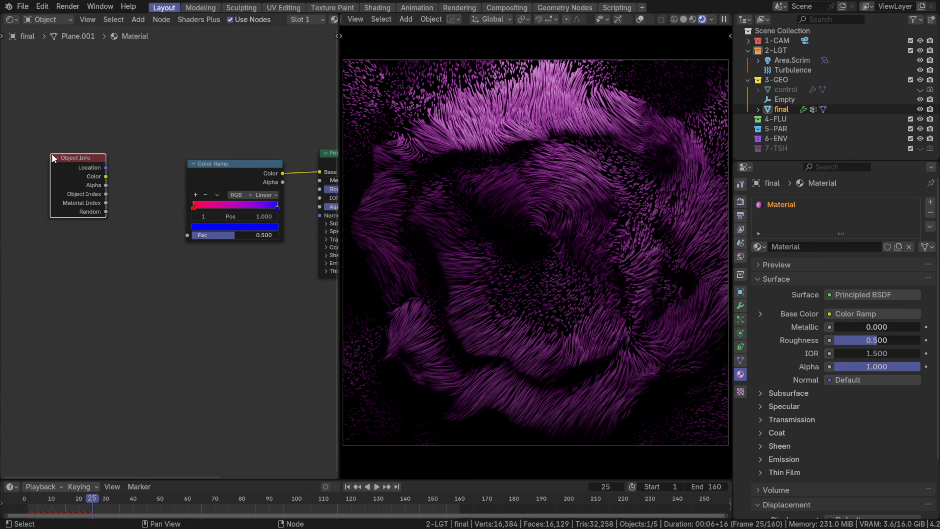
pyautogui.press('x')
# Step: Add a Curves Info node and connect its Intercept output to the Color Ramp's Fac
pyautogui.hotkey('shift', 'a')
pyautogui.click(51, 154)
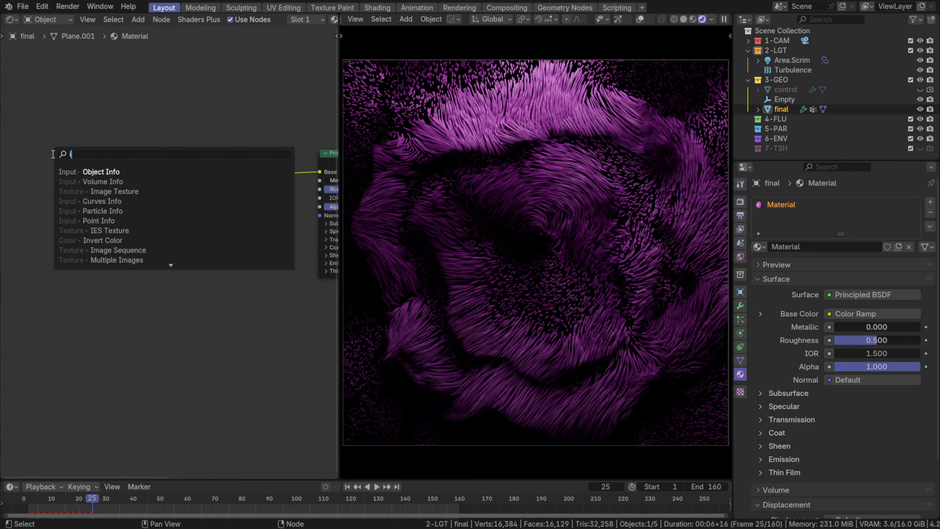
pyautogui.write('info cu')
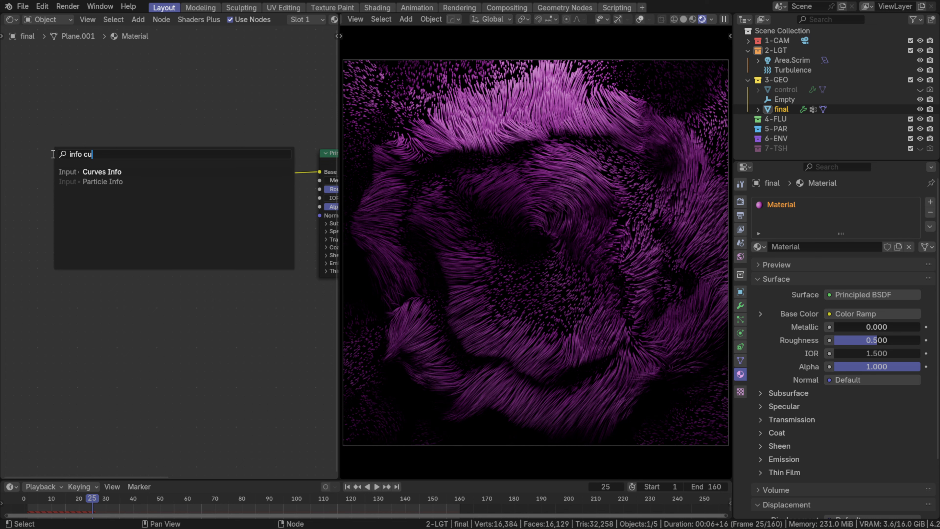
pyautogui.press('Return')
pyautogui.click(139, 203)
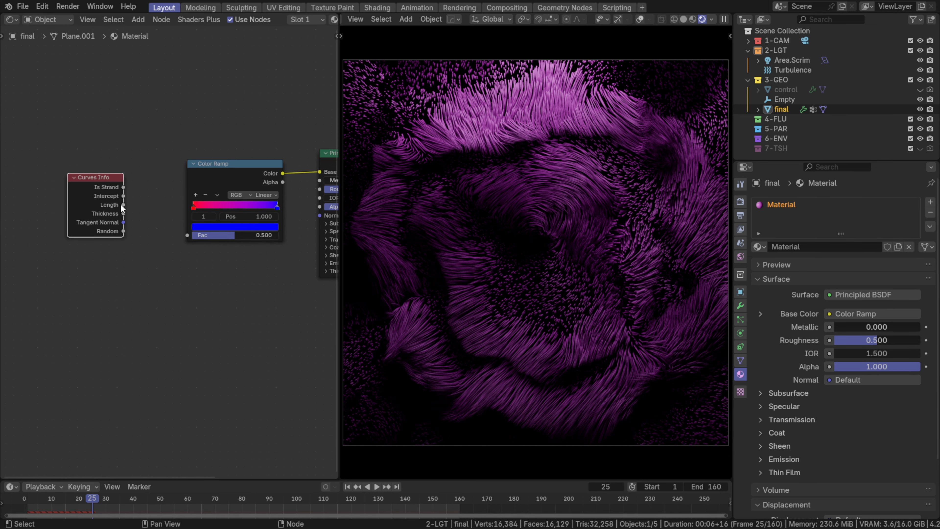
pyautogui.moveTo(125, 195); pyautogui.dragTo(187, 236)
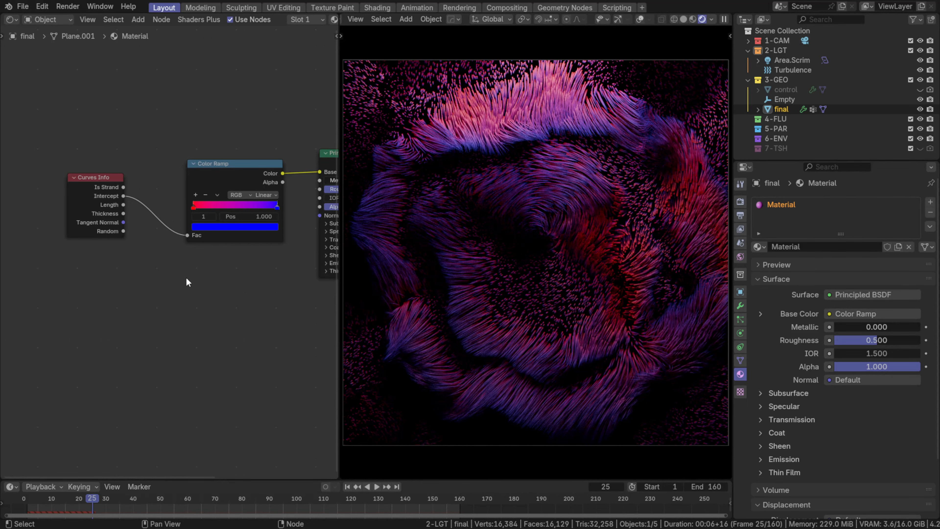
# Step: Keep Intercept linked to the Color Ramp's Fac and move the Curves Info node closer to the ramp
pyautogui.scroll(3, 126, 215)
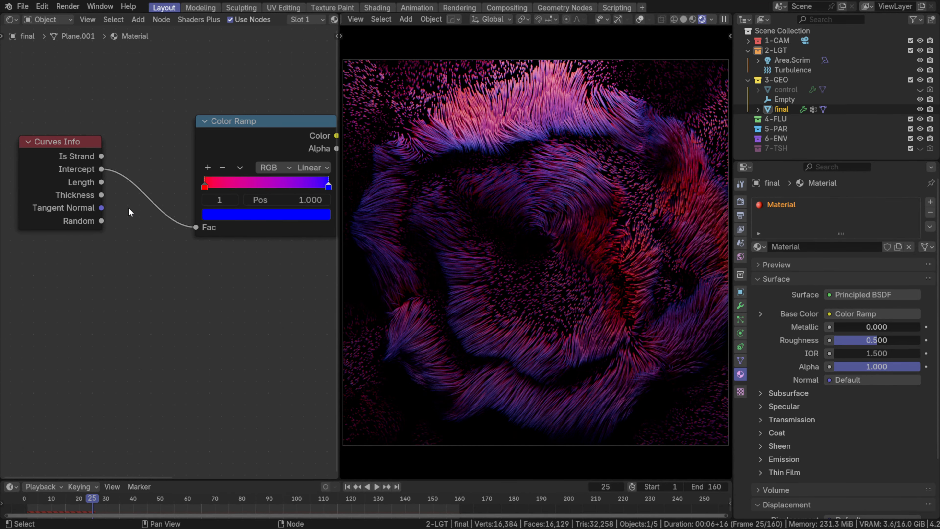
pyautogui.moveTo(100, 208); pyautogui.dragTo(189, 229)
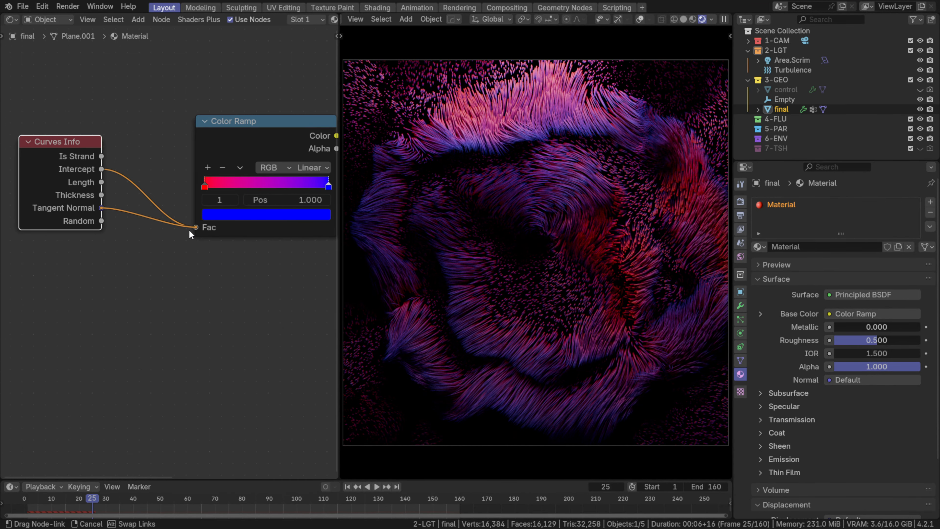
pyautogui.moveTo(101, 169); pyautogui.dragTo(196, 227)
pyautogui.moveTo(57, 152); pyautogui.dragTo(111, 139)
pyautogui.moveTo(180, 161); pyautogui.dragTo(128, 157, button='middle')
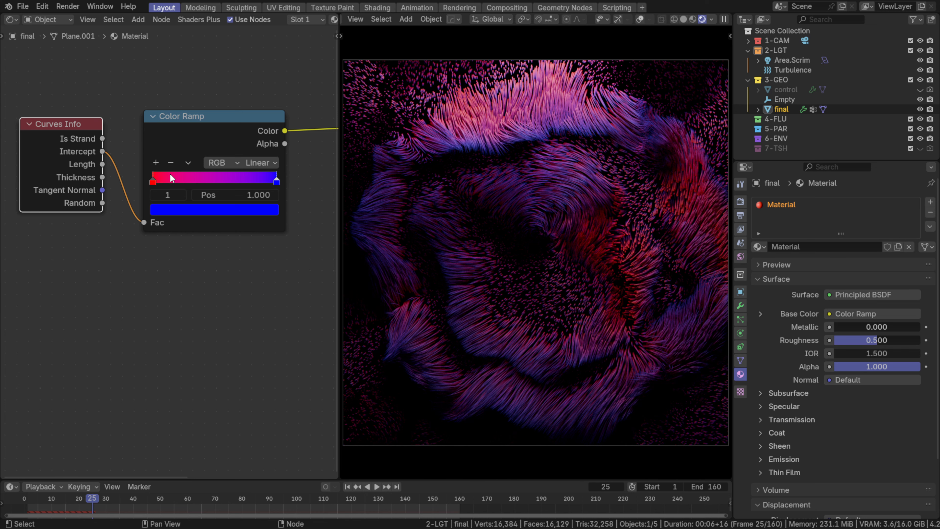
# Step: Shift the color ramp's red first stop slightly toward pink
pyautogui.click(154, 186)
pyautogui.click(152, 182)
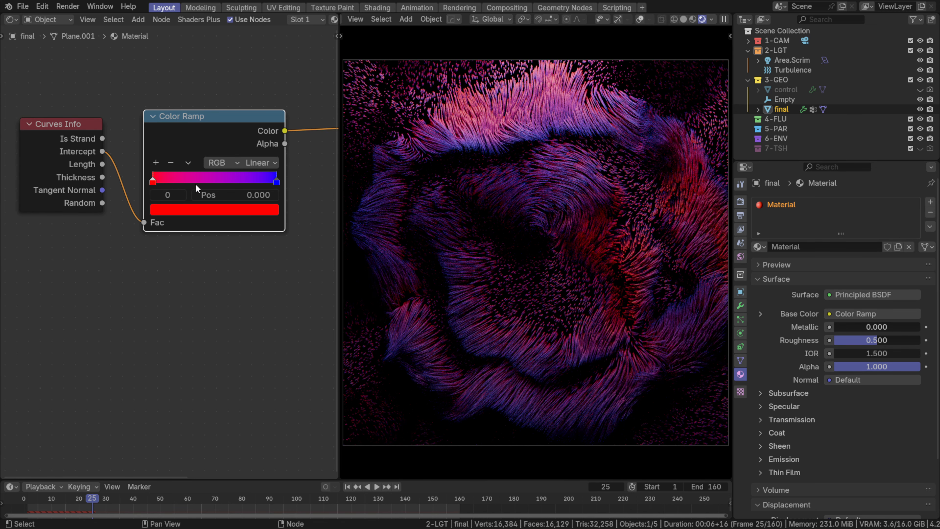
pyautogui.click(176, 210)
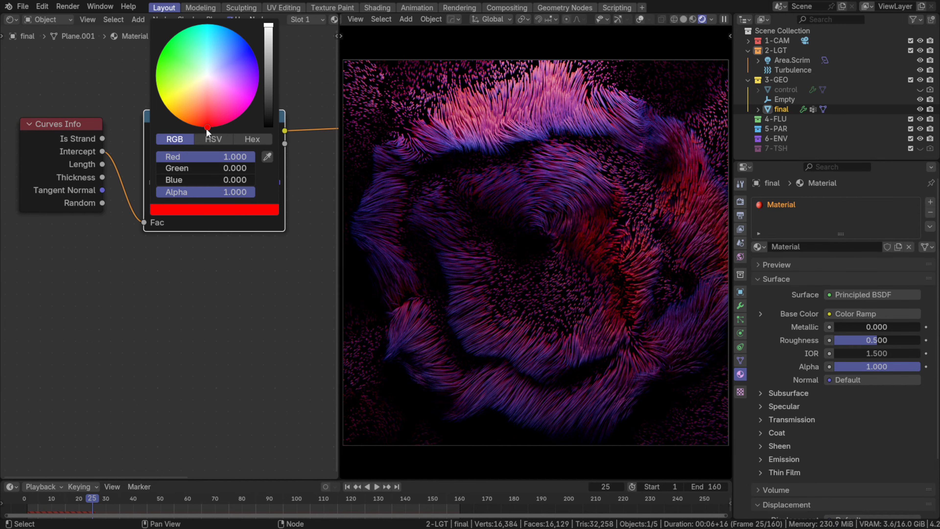
pyautogui.moveTo(206, 130)
pyautogui.mouseDown()
pyautogui.moveTo(186, 108)
pyautogui.moveTo(211, 126)
pyautogui.mouseUp()
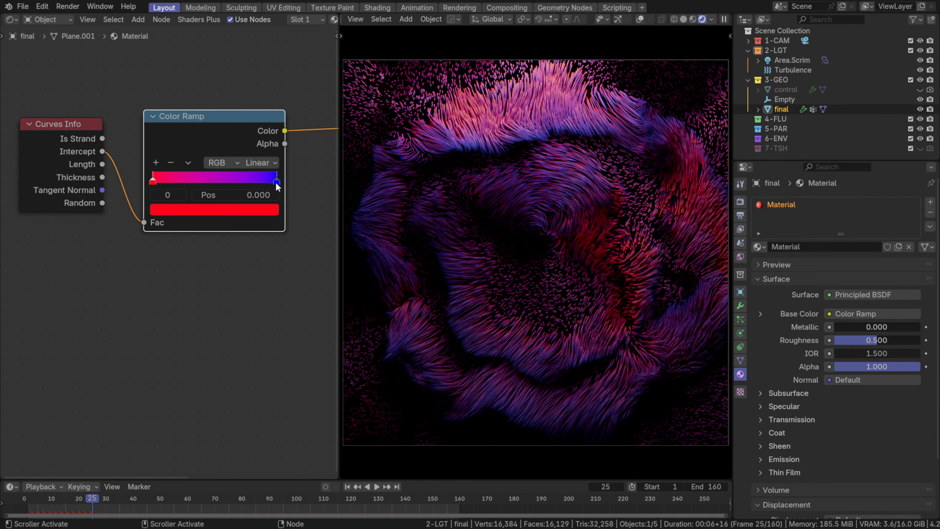
# Step: Change the color ramp's last stop to a bright green
pyautogui.click(276, 183)
pyautogui.click(258, 210)
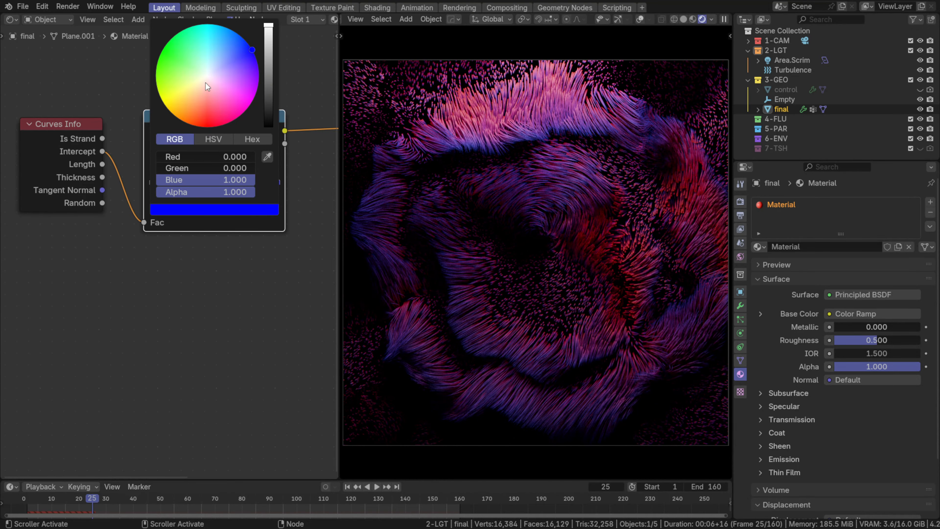
pyautogui.moveTo(184, 56); pyautogui.dragTo(179, 33)
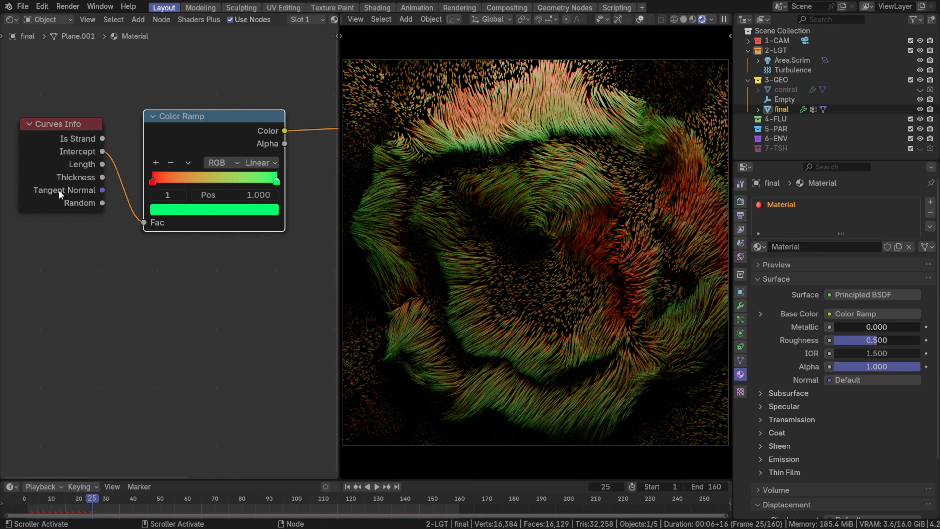
pyautogui.moveTo(207, 196); pyautogui.dragTo(200, 198, button='middle')
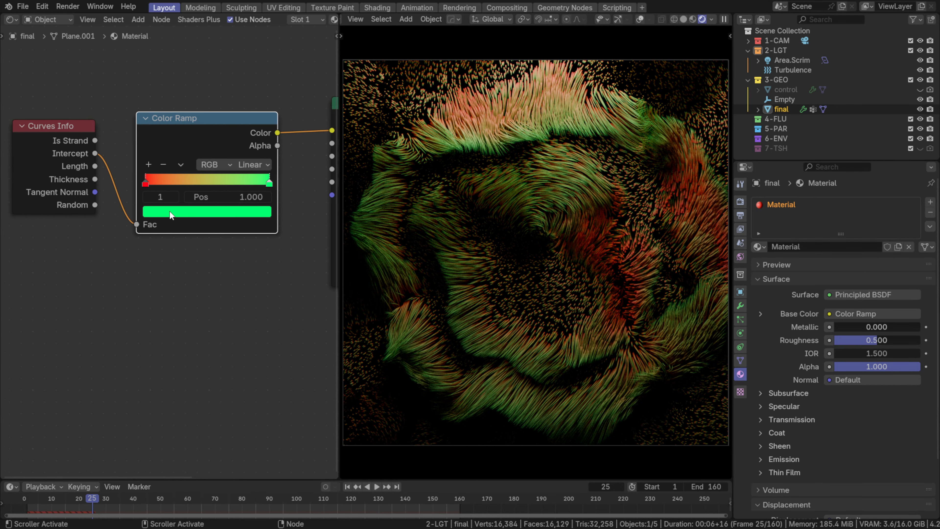
# Step: Darken the color ramp's red first stop by lowering its HSV Value to 0.779
pyautogui.click(146, 182)
pyautogui.click(211, 213)
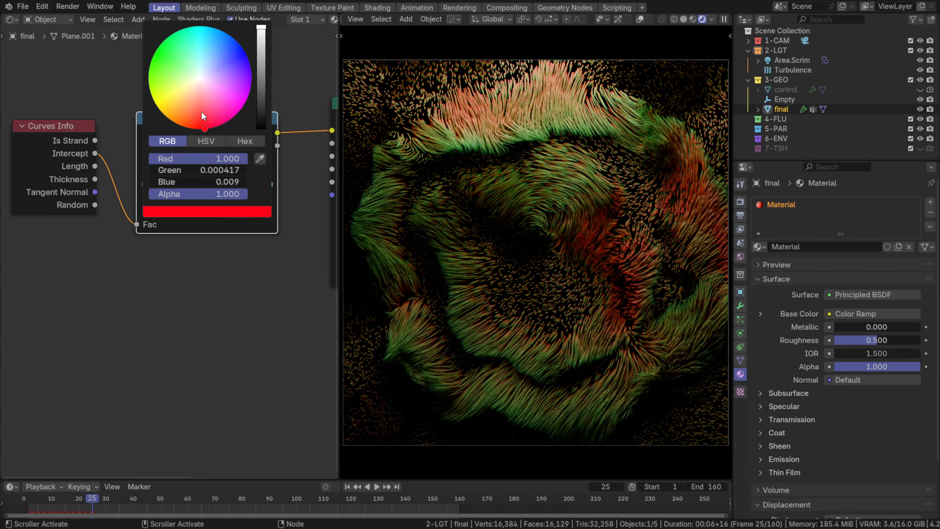
pyautogui.click(206, 141)
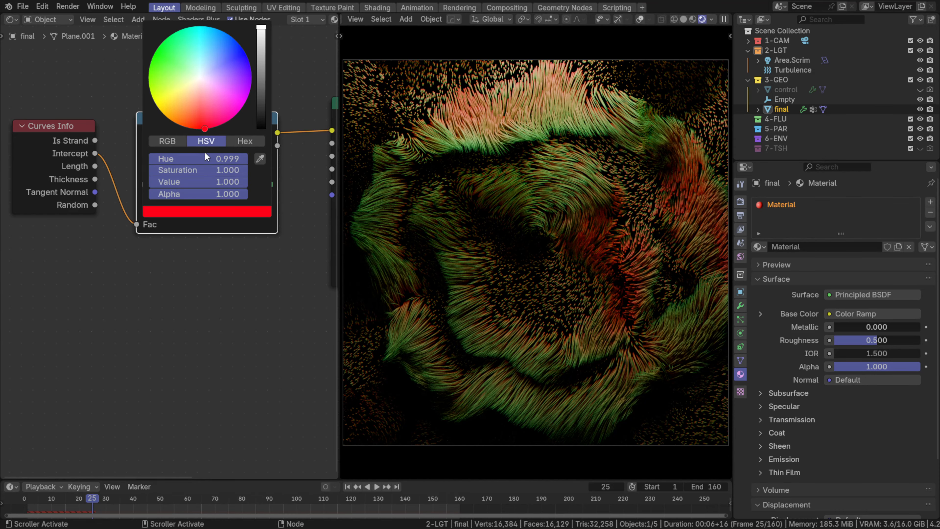
pyautogui.moveTo(206, 181); pyautogui.dragTo(184, 182)
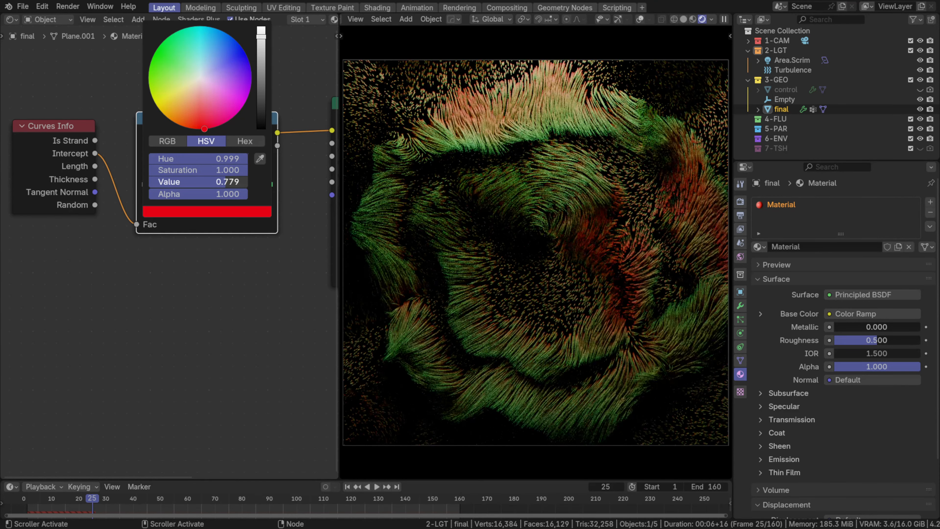
# Step: Desaturate the color ramp's last stop to a muted green
pyautogui.click(269, 181)
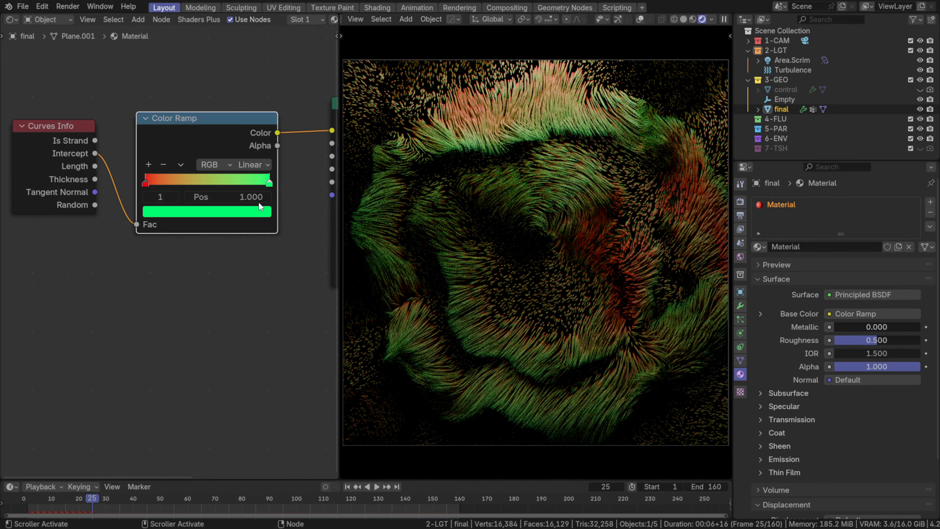
pyautogui.click(261, 206)
pyautogui.moveTo(255, 180); pyautogui.dragTo(218, 174)
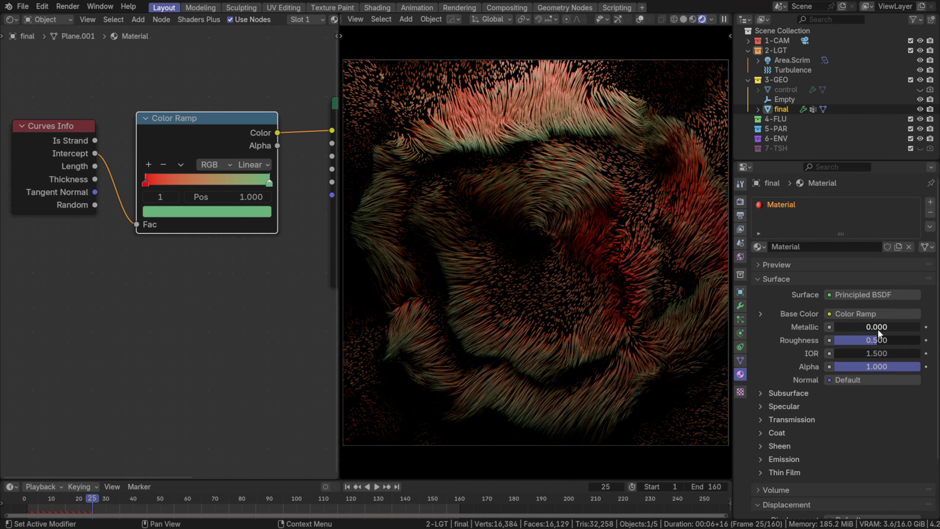
# Step: Try a glossy metal look on the hair material with Metallic at 1.000 and Roughness at 0.1
pyautogui.moveTo(879, 332); pyautogui.dragTo(920, 327)
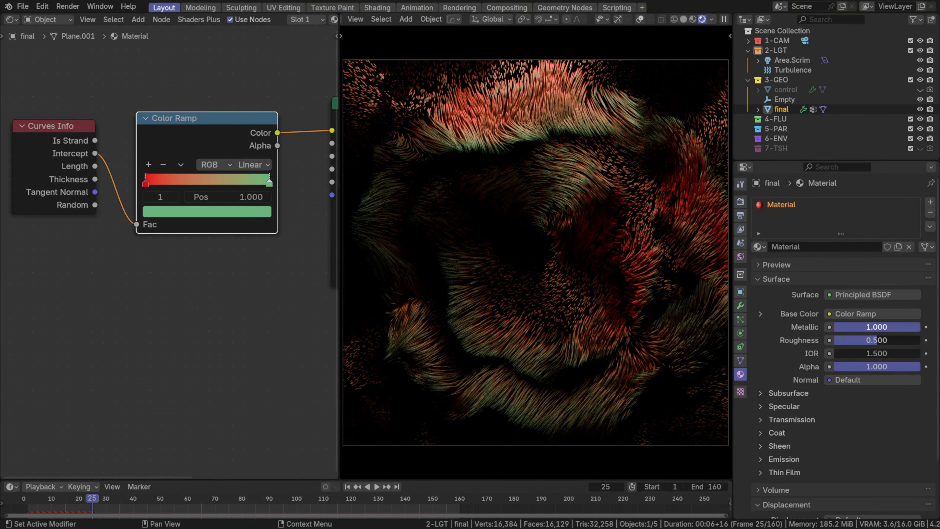
pyautogui.click(887, 341)
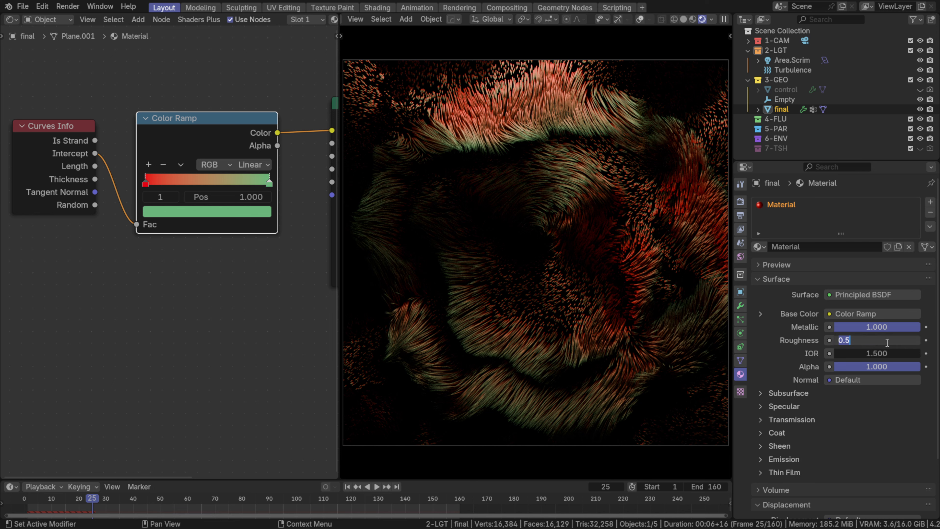
pyautogui.write('0.1')
pyautogui.press('Return')
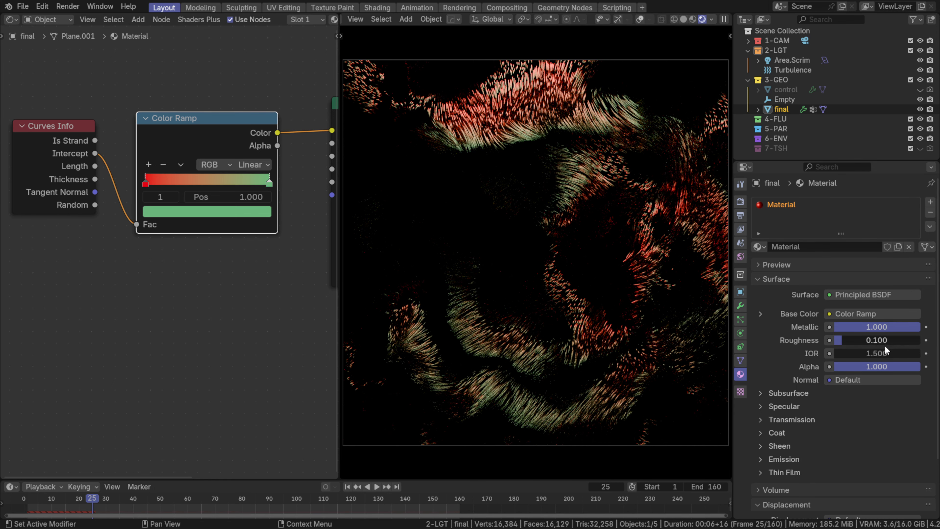
# Step: Return the hair material's Metallic to 0 and set its Roughness to 0.4
pyautogui.moveTo(883, 346); pyautogui.dragTo(835, 327)
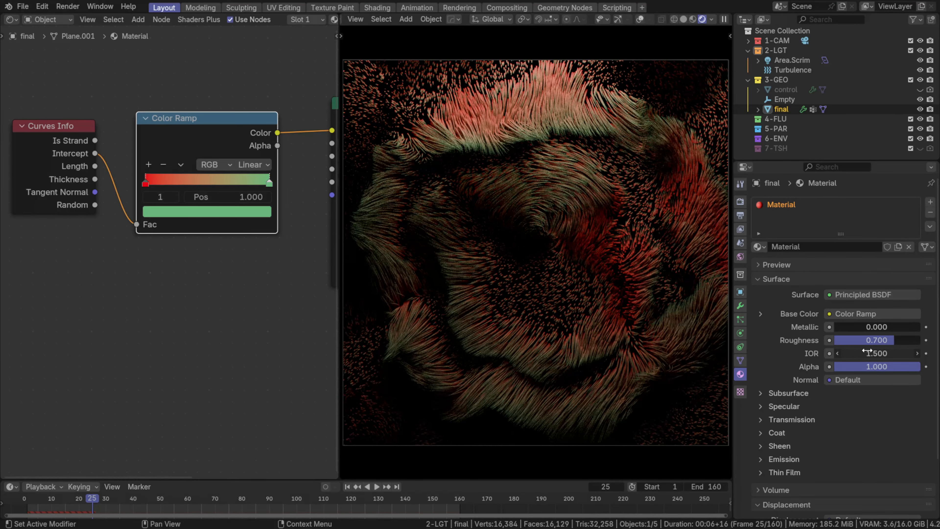
pyautogui.click(864, 340)
pyautogui.write('.4')
pyautogui.press('Return')
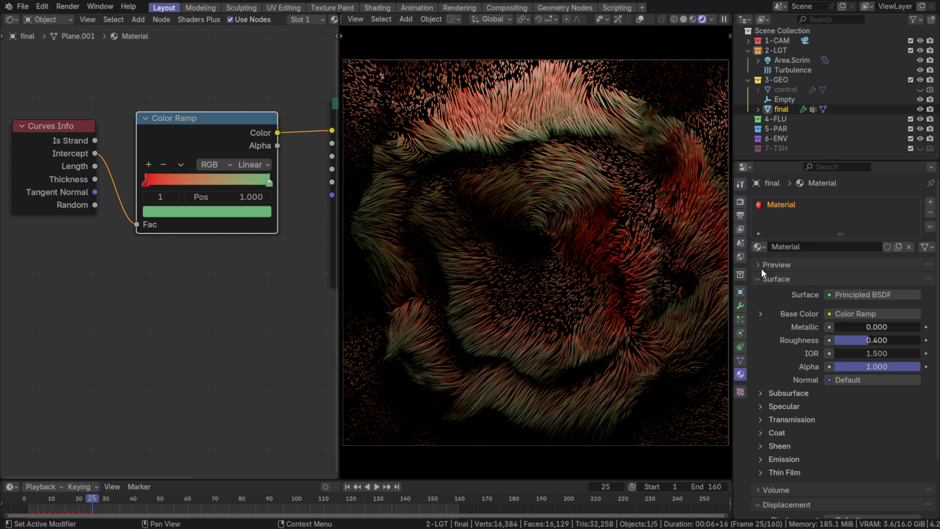
# Step: Flip the color ramp and move both stops inward, placing the red stop at 0.705
pyautogui.click(181, 165)
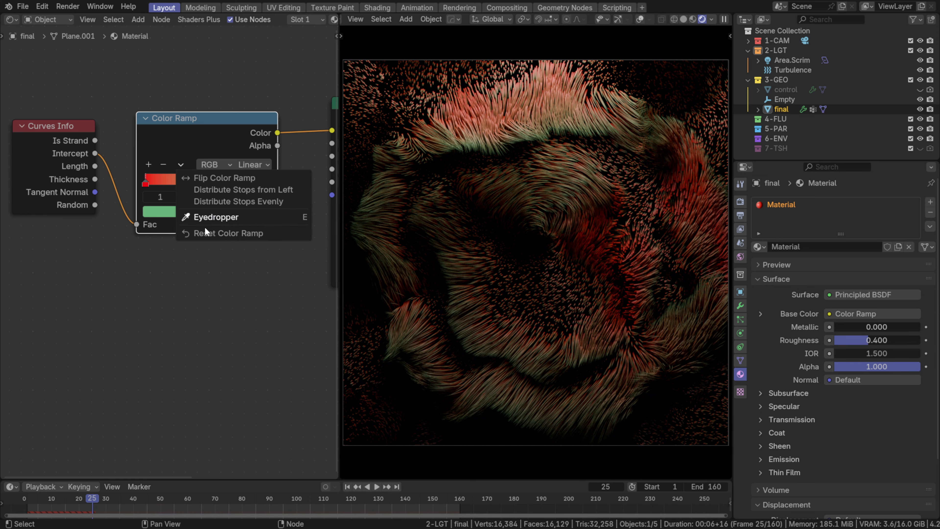
pyautogui.click(205, 178)
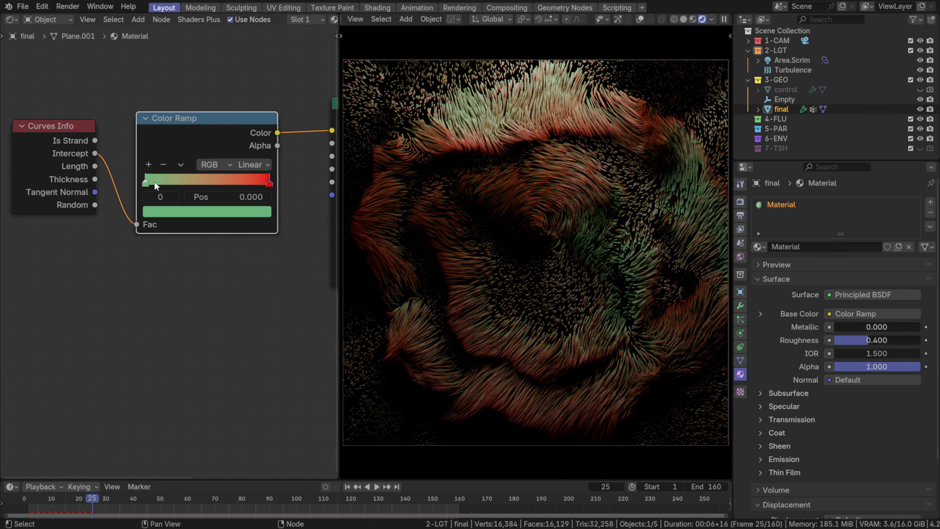
pyautogui.moveTo(160, 184)
pyautogui.mouseDown()
pyautogui.moveTo(198, 190)
pyautogui.moveTo(169, 185)
pyautogui.mouseUp()
pyautogui.moveTo(234, 184); pyautogui.dragTo(214, 178)
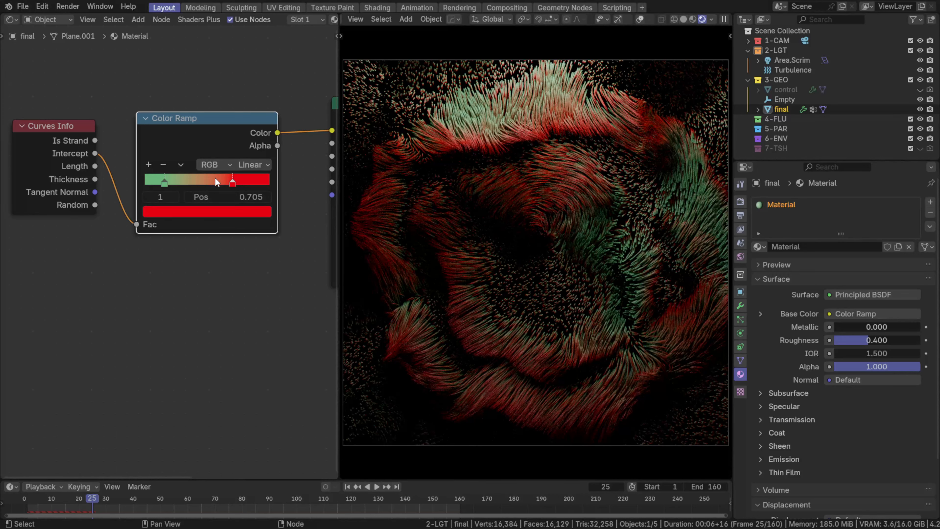
# Step: Flip the color ramp again and change the shader editor area to a 3D viewport
pyautogui.click(181, 164)
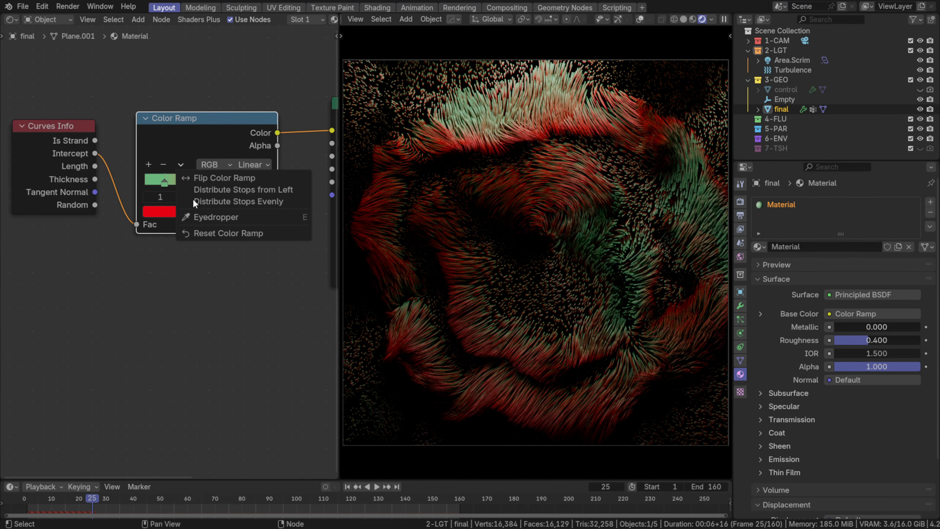
pyautogui.click(198, 181)
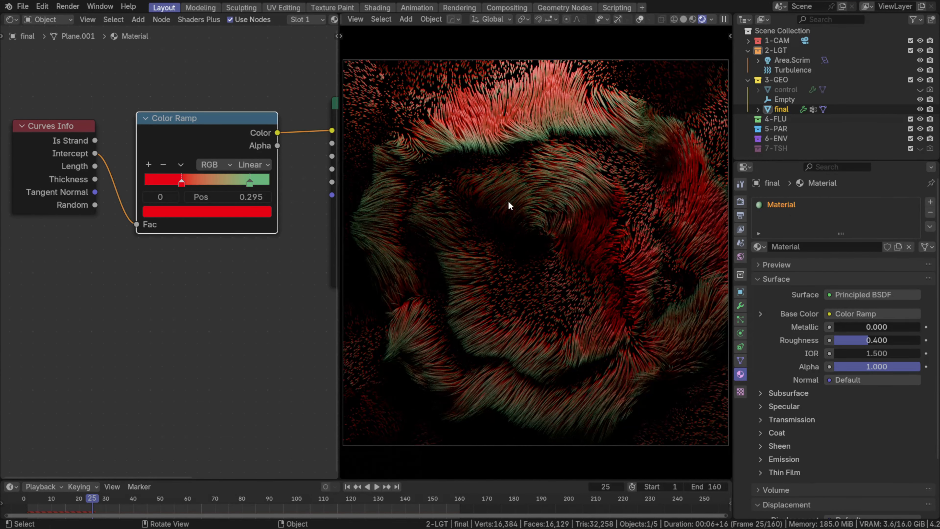
pyautogui.click(11, 20)
pyautogui.click(21, 48)
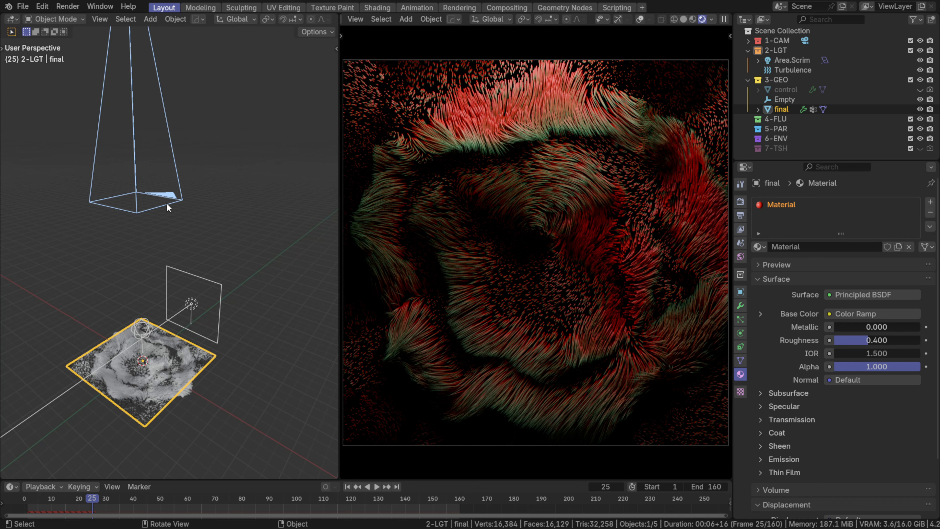
# Step: Increase the hair particle system's emission number to 4096 on the final plane
pyautogui.scroll(5, 164, 304)
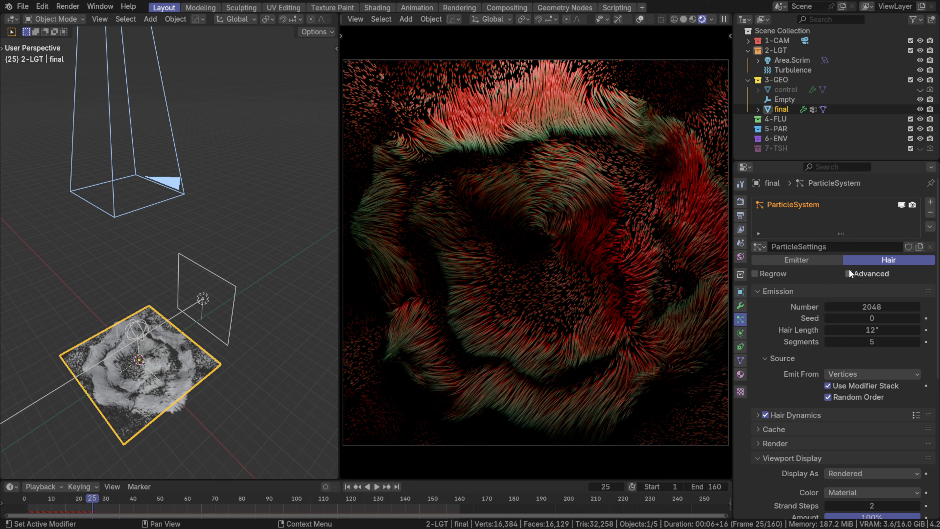
pyautogui.click(853, 306)
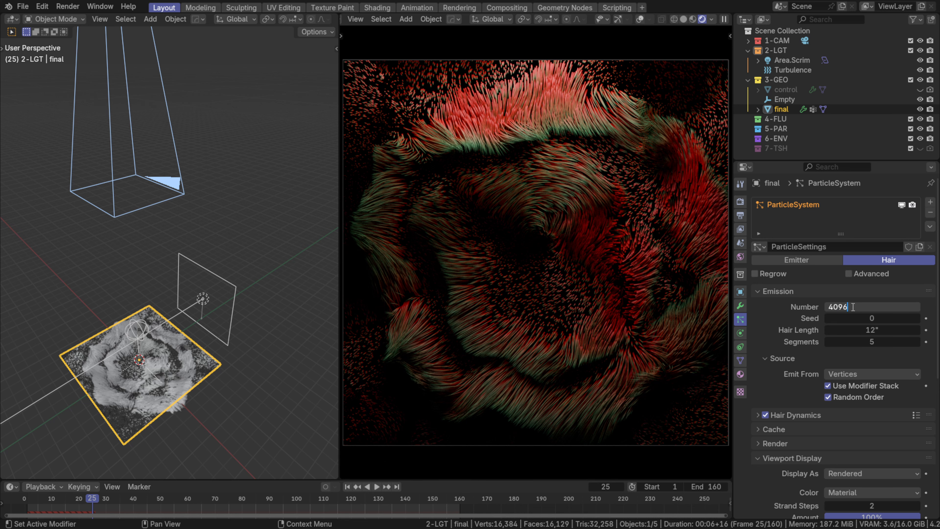
pyautogui.press('Return')
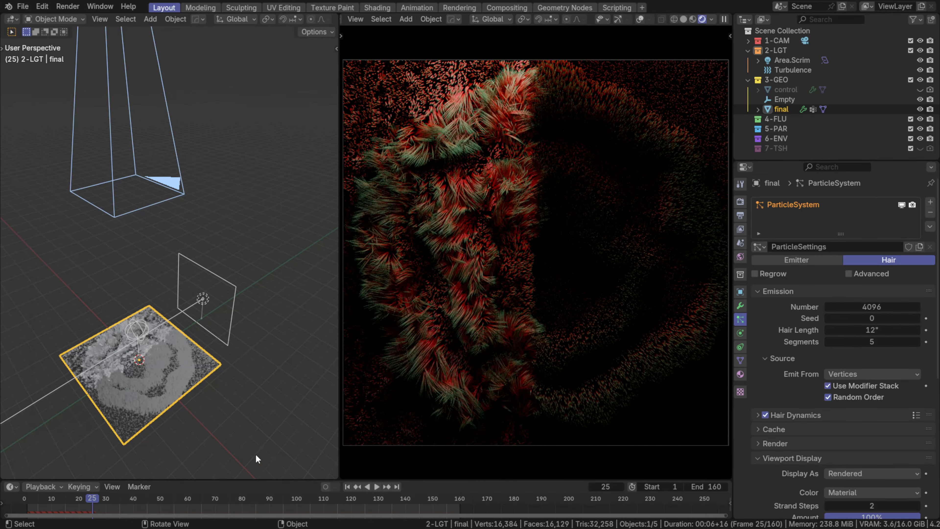
# Step: Replay the hair simulation from frame 1 and scrub back to about frame 26
pyautogui.click(346, 487)
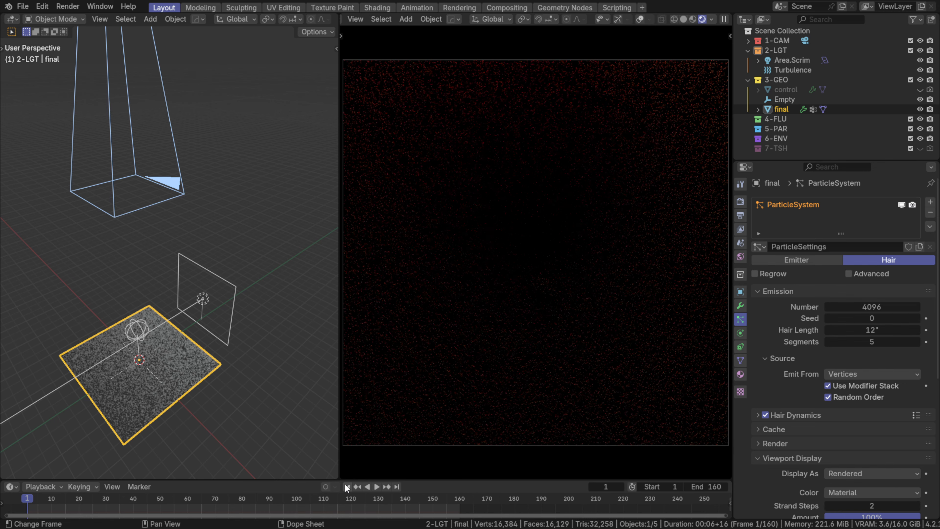
pyautogui.press('space')
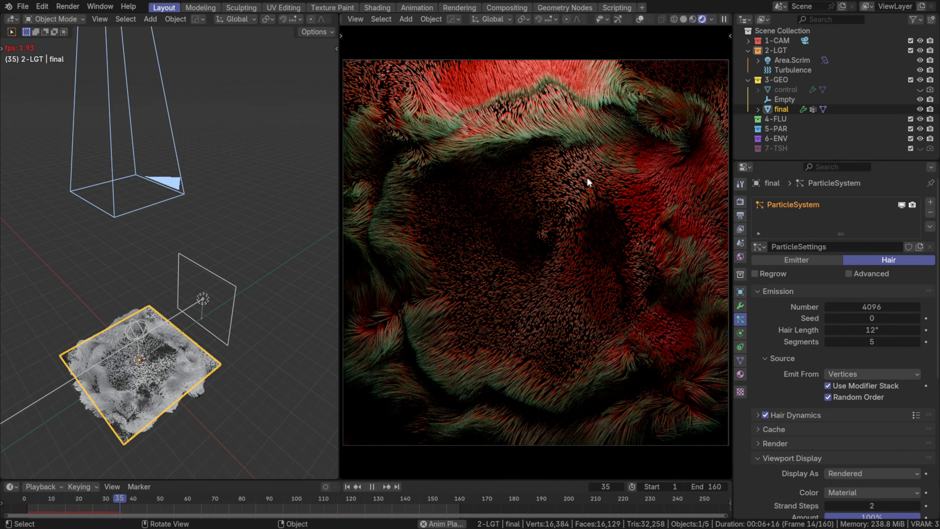
pyautogui.press('space')
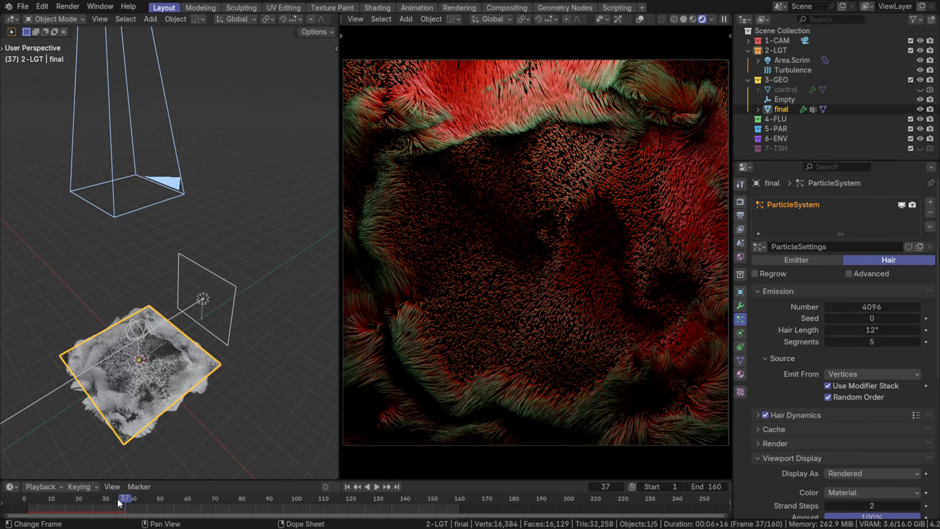
pyautogui.moveTo(125, 496); pyautogui.dragTo(94, 497)
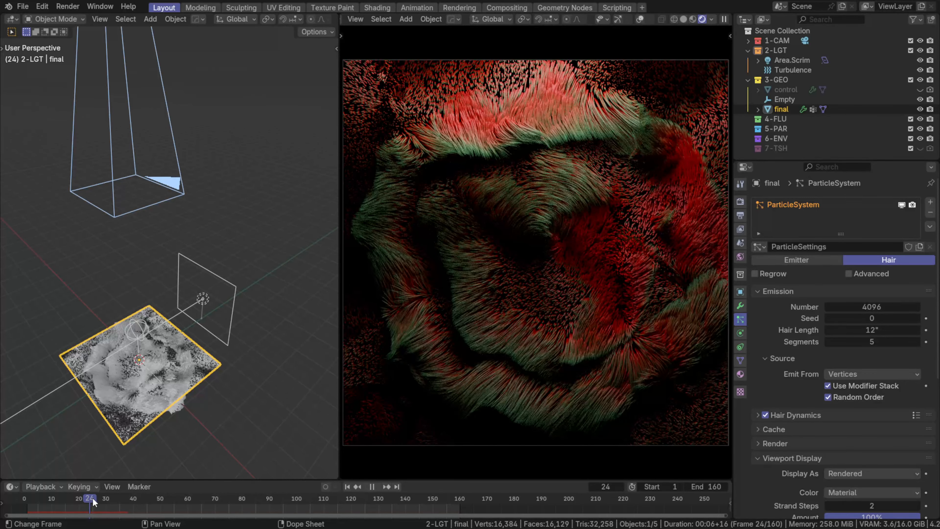
# Step: Select the scrim area light beside the hair plane and set its beam spread to 0°
pyautogui.moveTo(134, 293); pyautogui.dragTo(116, 152, button='middle')
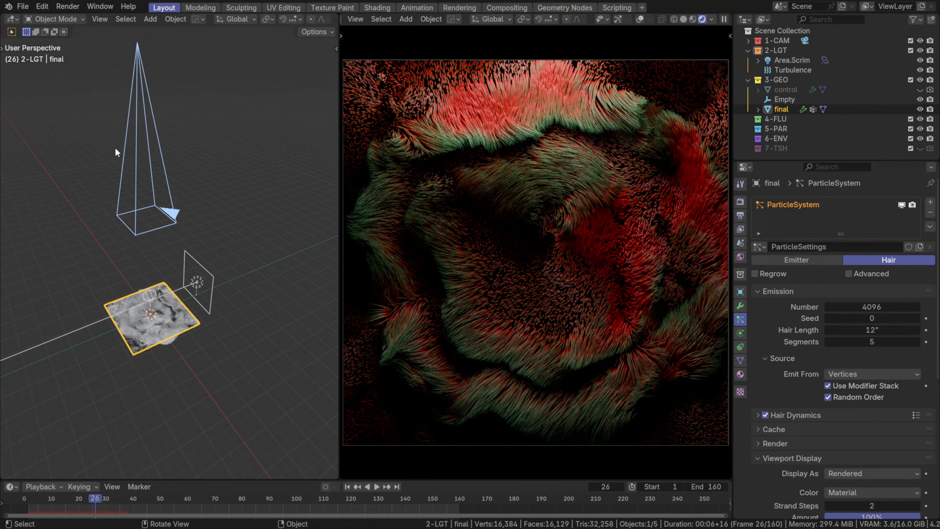
pyautogui.click(216, 293)
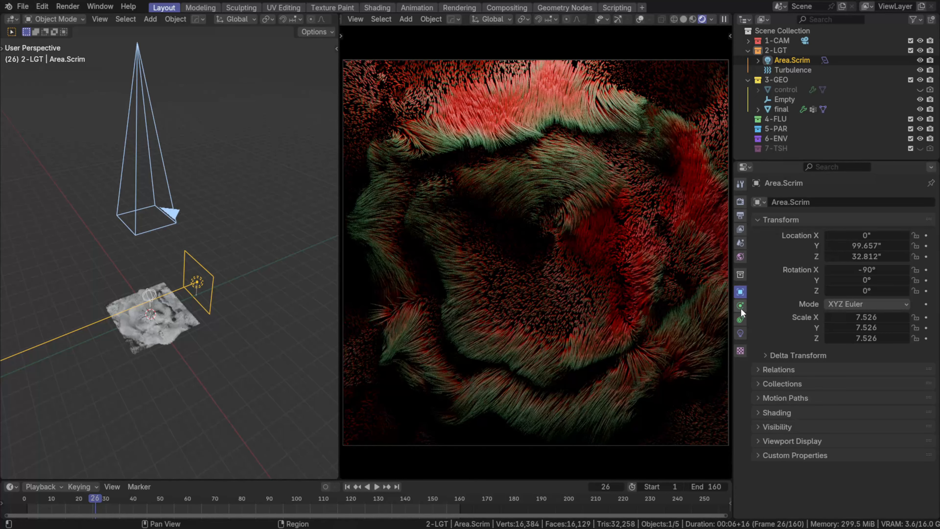
pyautogui.click(740, 333)
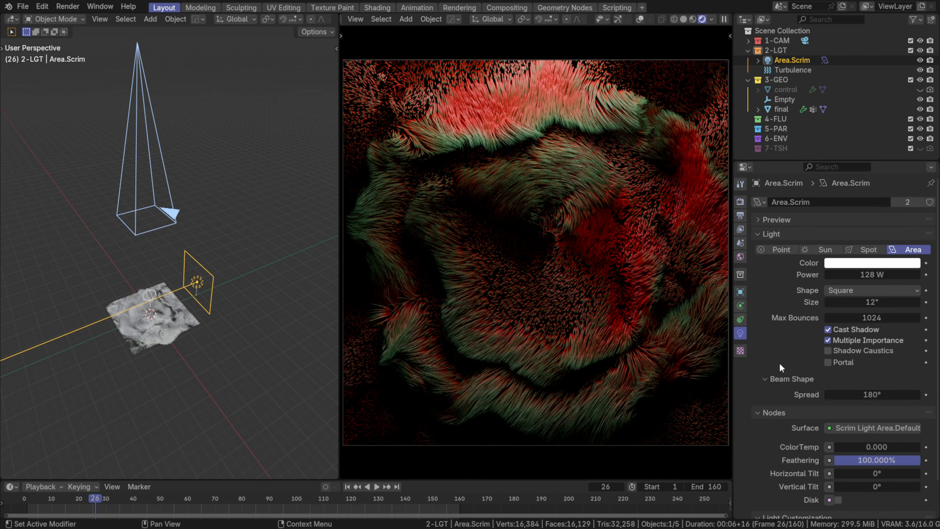
pyautogui.scroll(-3, 780, 368)
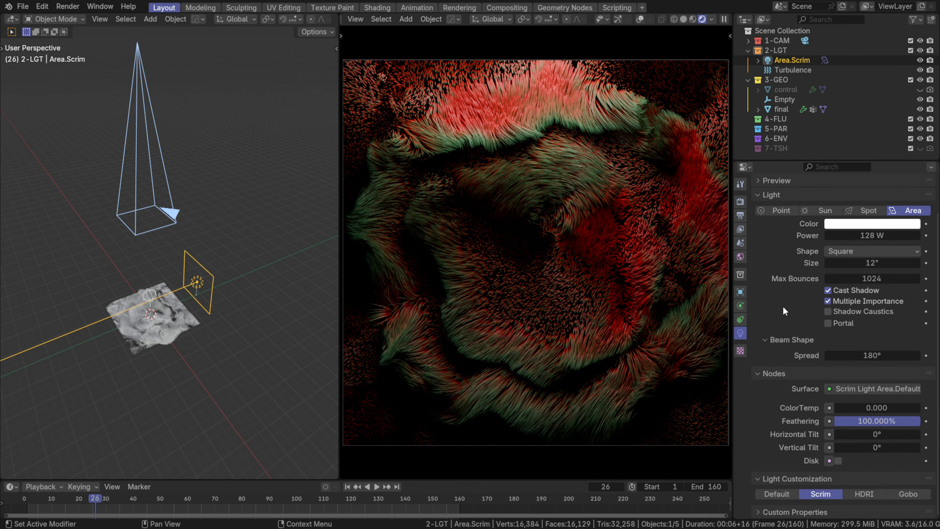
pyautogui.click(879, 355)
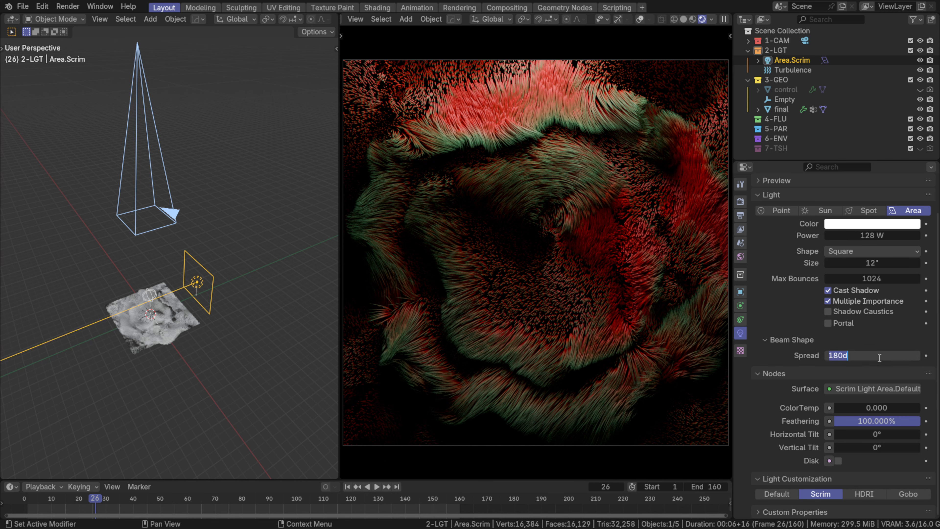
pyautogui.write('0')
pyautogui.press('Return')
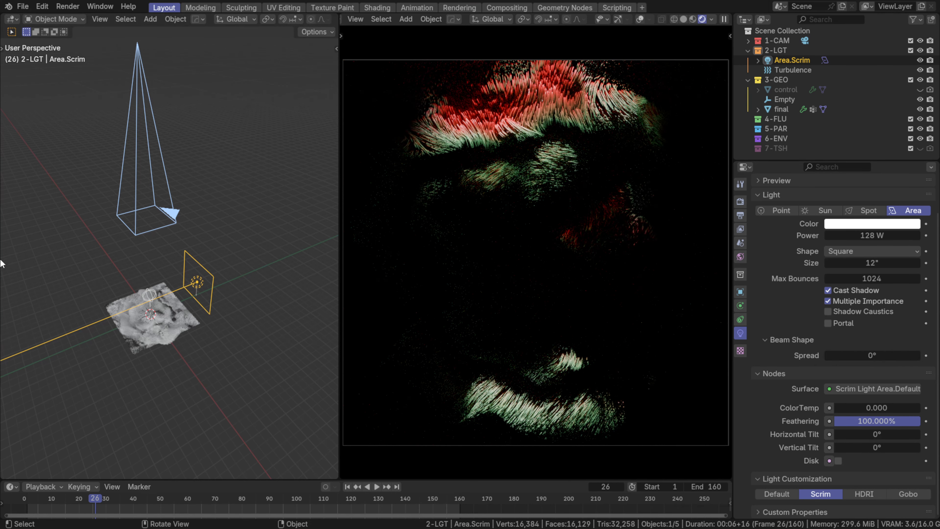
# Step: Widen the scrim light's beam spread to 34.2°
pyautogui.moveTo(1, 263); pyautogui.dragTo(181, 308, button='middle')
pyautogui.moveTo(851, 350); pyautogui.dragTo(925, 350)
pyautogui.moveTo(829, 352); pyautogui.dragTo(846, 353)
pyautogui.moveTo(174, 250); pyautogui.dragTo(195, 288, button='middle')
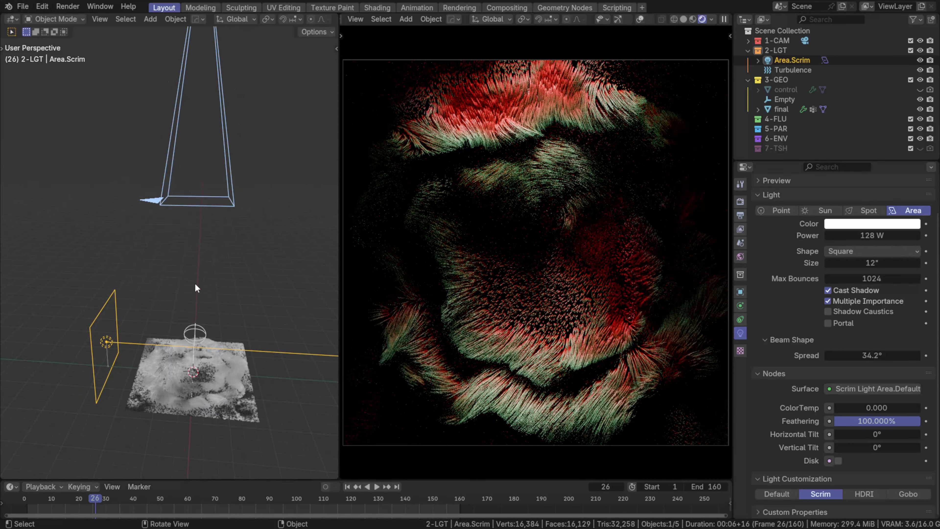
pyautogui.hotkey('shift', 'a')
pyautogui.moveTo(195, 288)
pyautogui.write('cub')
pyautogui.press('Escape')
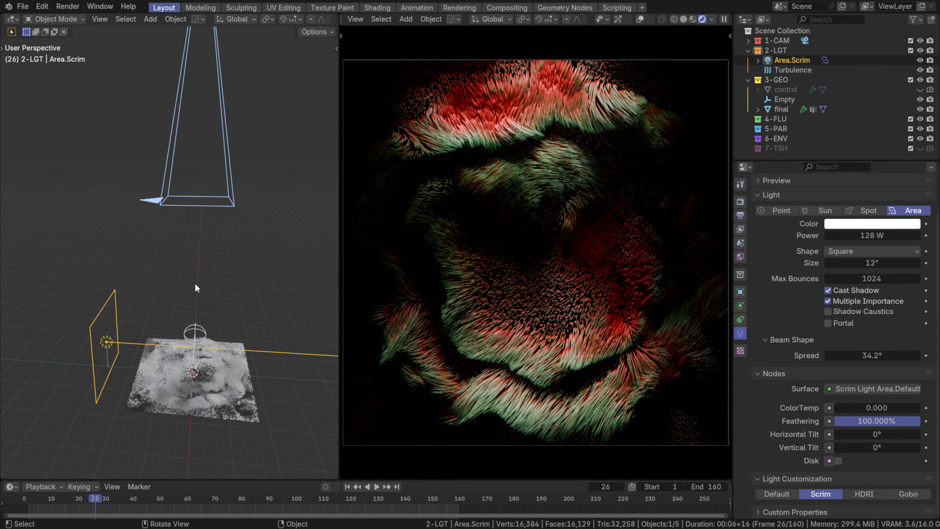
# Step: Add a cube-shaped empty at the centre of the hair plane
pyautogui.hotkey('shift', 'a')
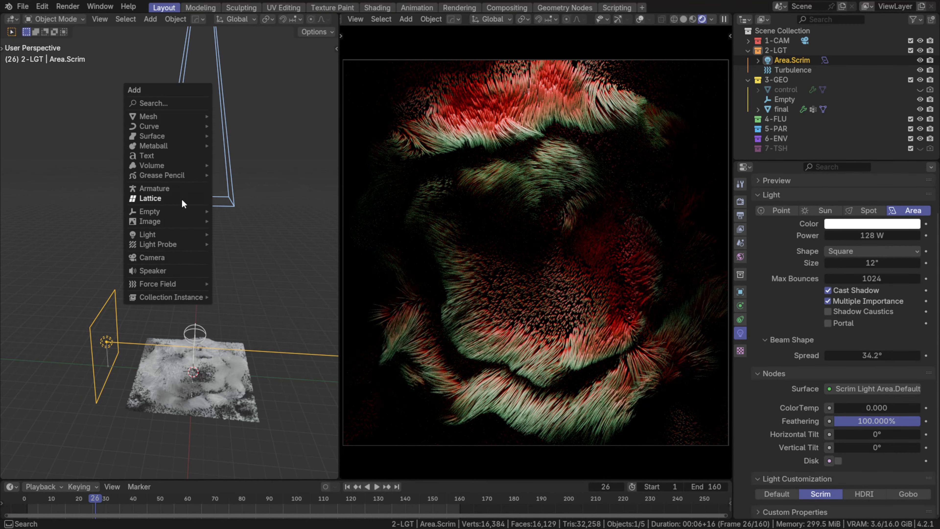
pyautogui.moveTo(211, 211)
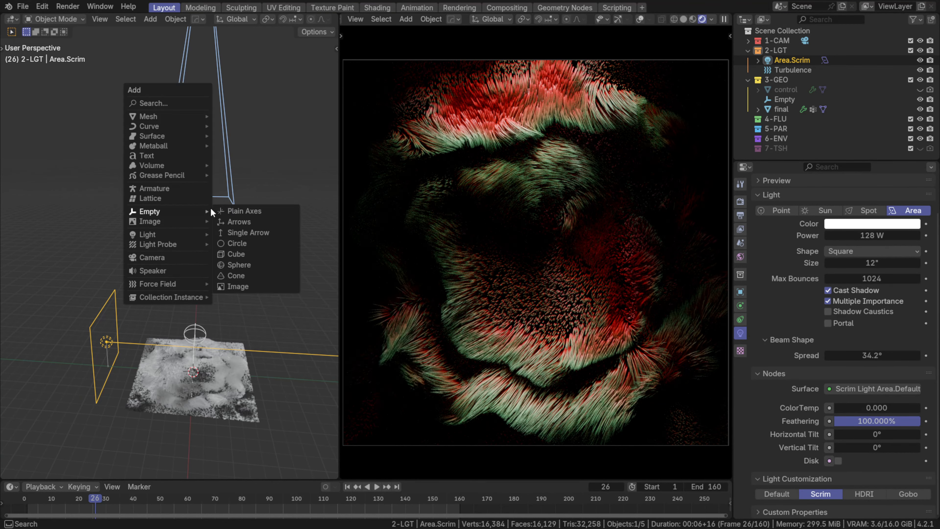
pyautogui.click(241, 255)
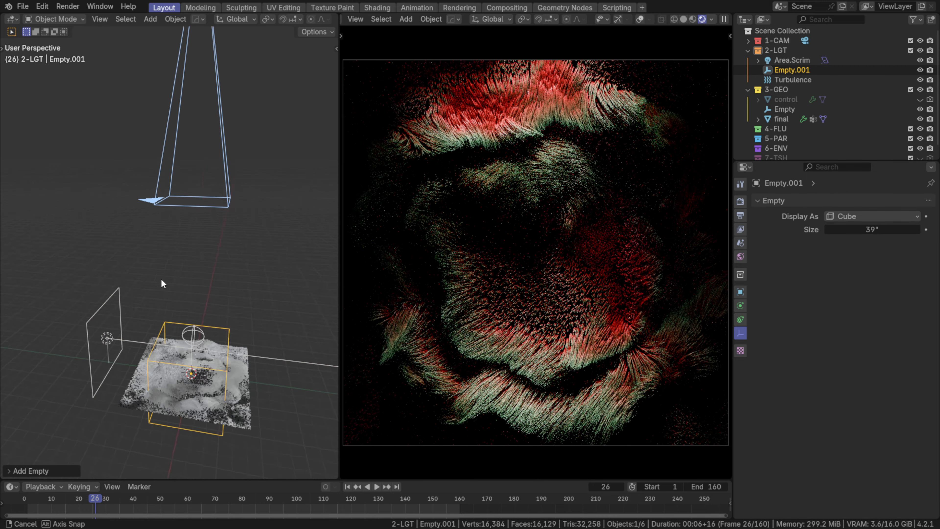
# Step: Add a Track To constraint to the scrim area light with the cube empty Empty.001 as its target
pyautogui.click(127, 289)
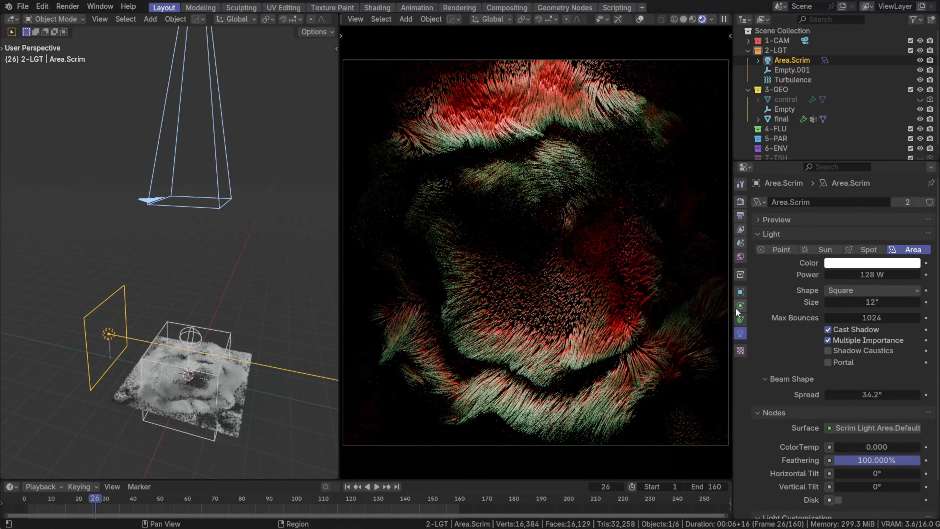
pyautogui.click(741, 319)
pyautogui.click(833, 203)
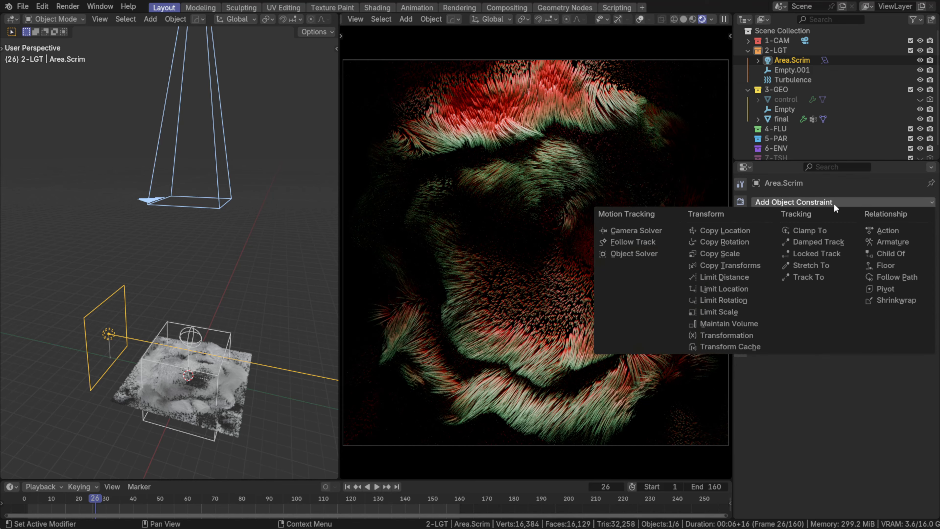
pyautogui.click(812, 277)
pyautogui.click(851, 235)
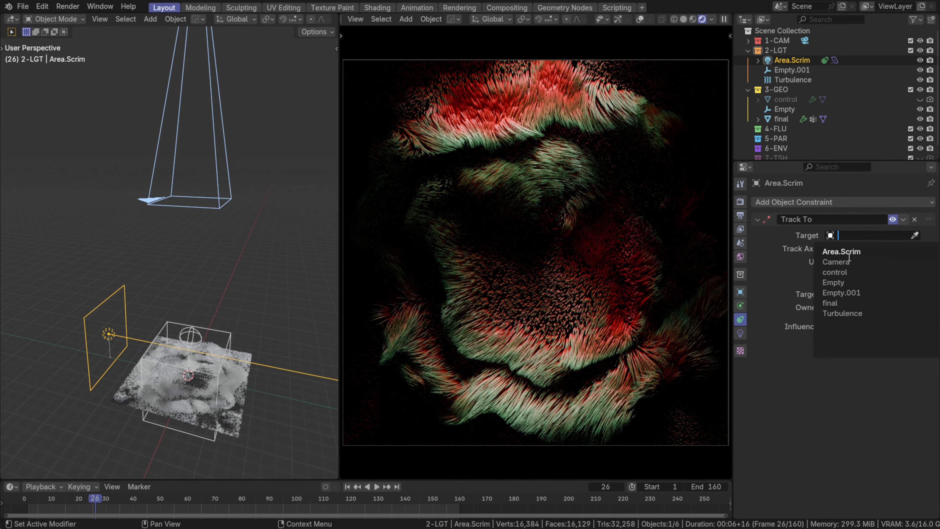
pyautogui.click(841, 292)
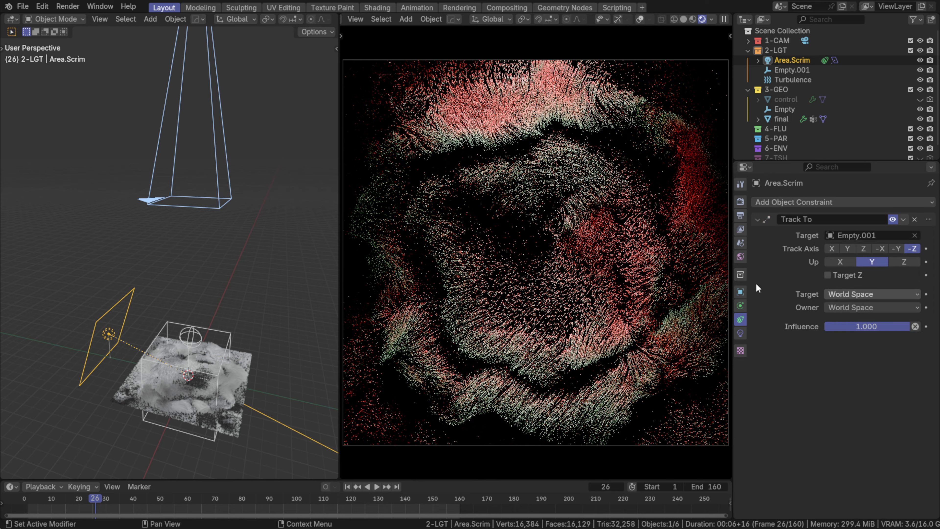
# Step: In the left orthographic view, move the scrim light lower and farther out from the side of the hair plane
pyautogui.moveTo(152, 256)
pyautogui.mouseDown(button='middle')
pyautogui.moveTo(141, 256)
pyautogui.moveTo(148, 252)
pyautogui.mouseUp(button='middle')
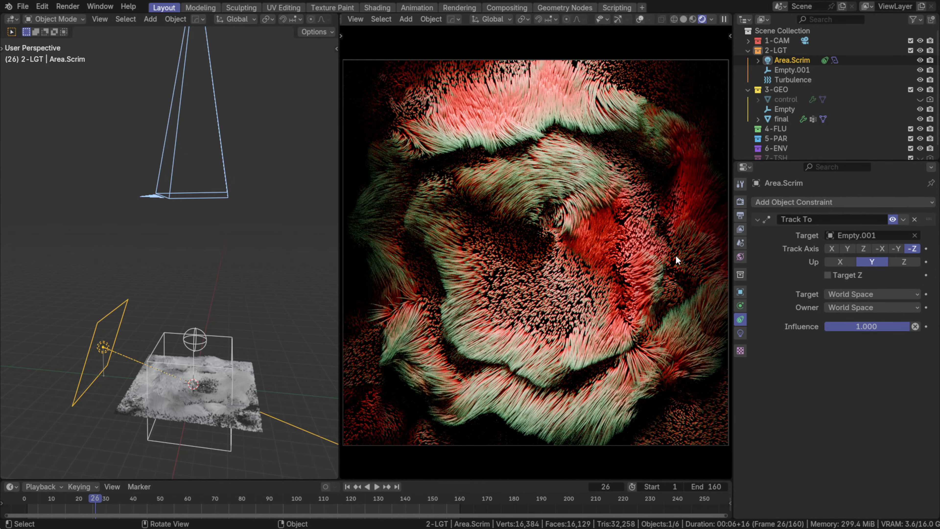
pyautogui.press('`')
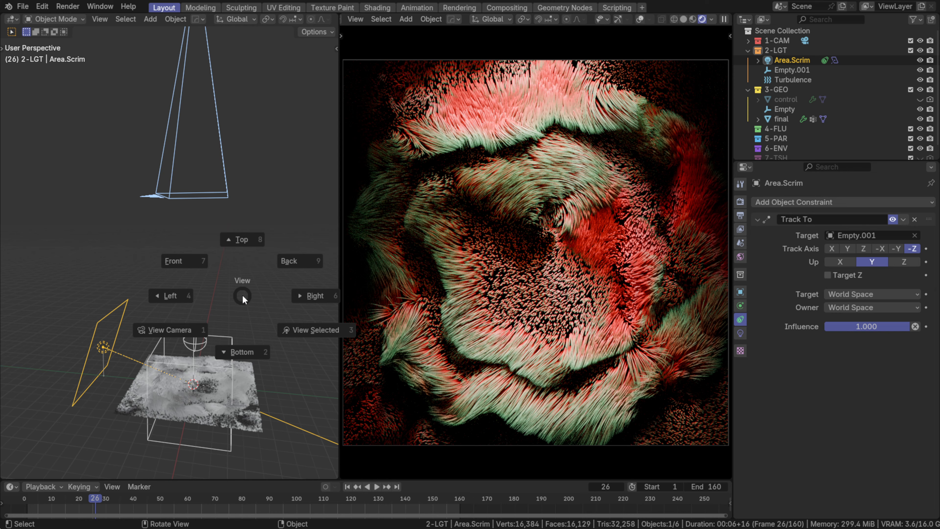
pyautogui.click(204, 264)
pyautogui.press('`')
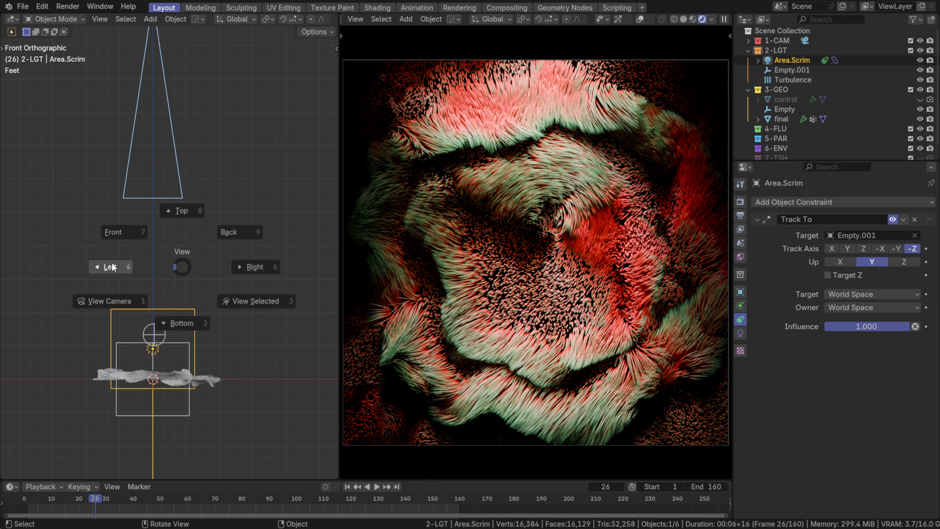
pyautogui.click(104, 266)
pyautogui.press('g')
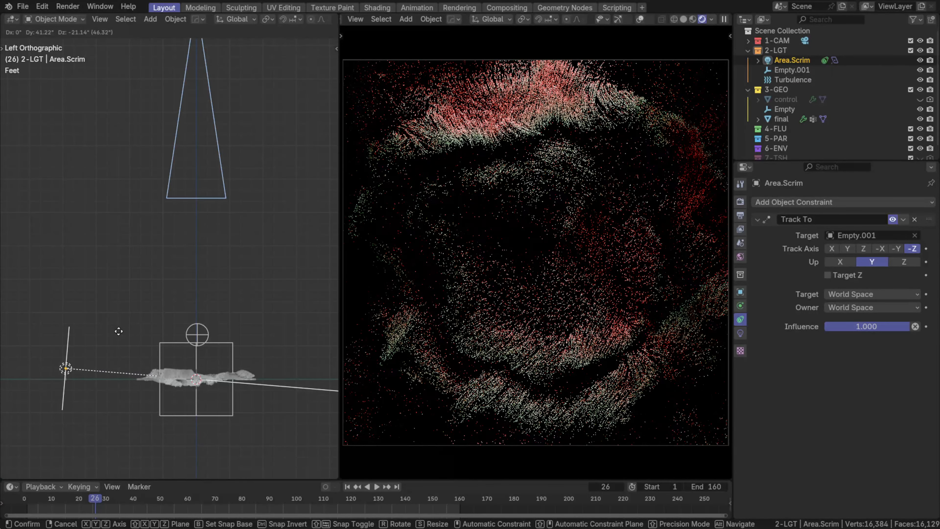
pyautogui.click(120, 317)
# Step: Scale the scrim light to about 0.56 of its size and move it closer to the hair plane
pyautogui.press('s')
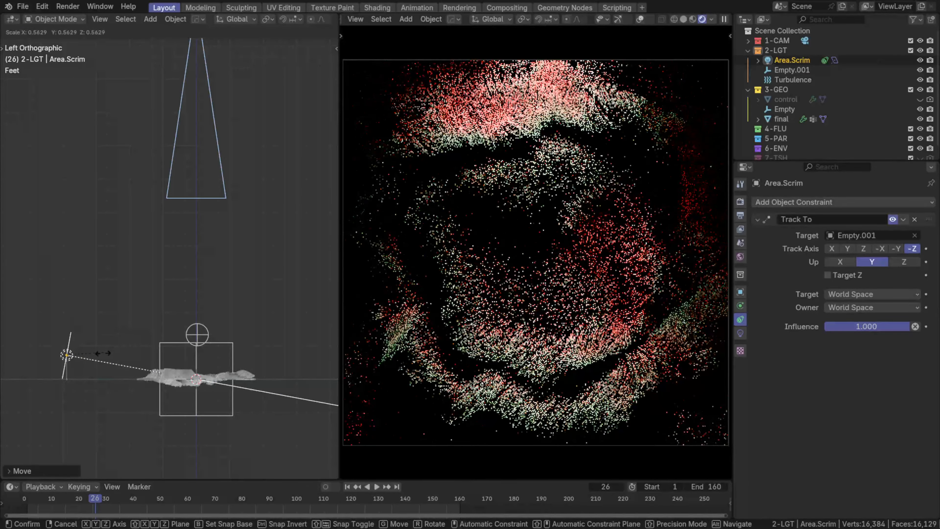
pyautogui.click(103, 356)
pyautogui.press('g')
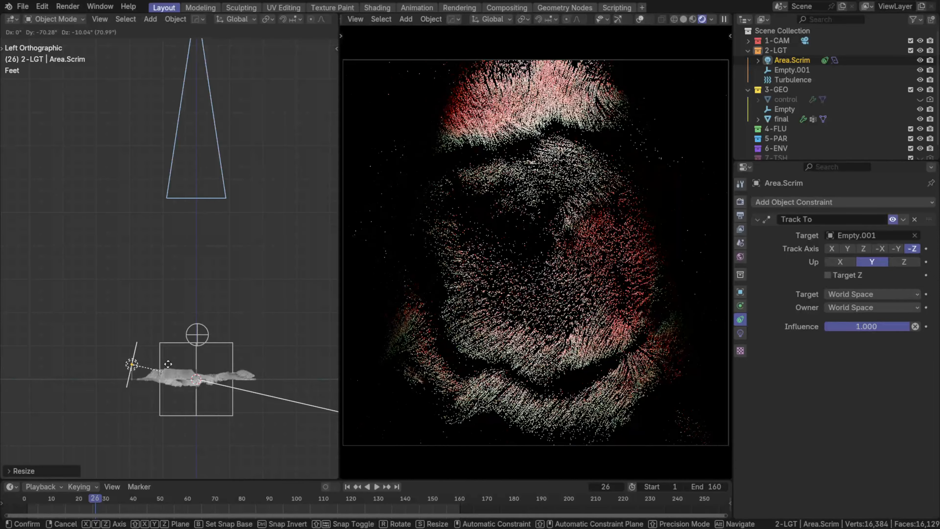
pyautogui.click(139, 360)
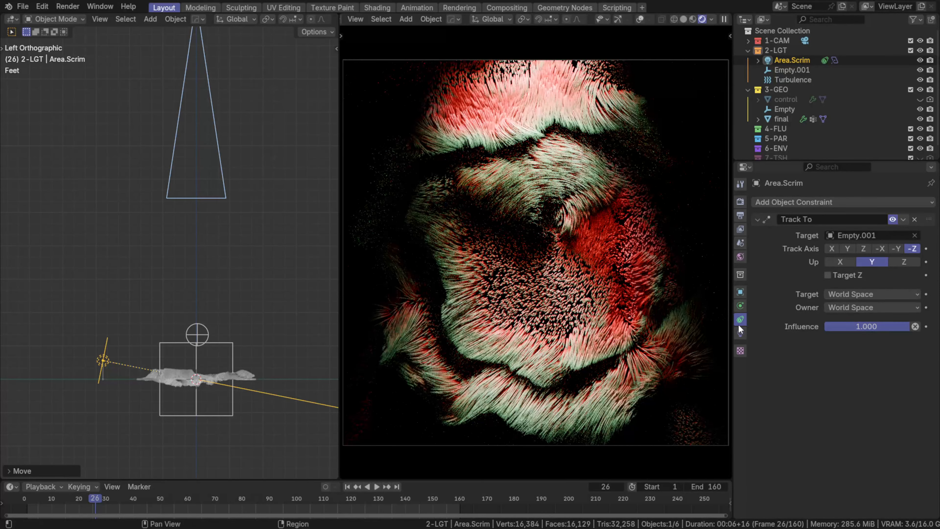
# Step: Set the scrim light's power to 64 W
pyautogui.click(741, 333)
pyautogui.click(883, 276)
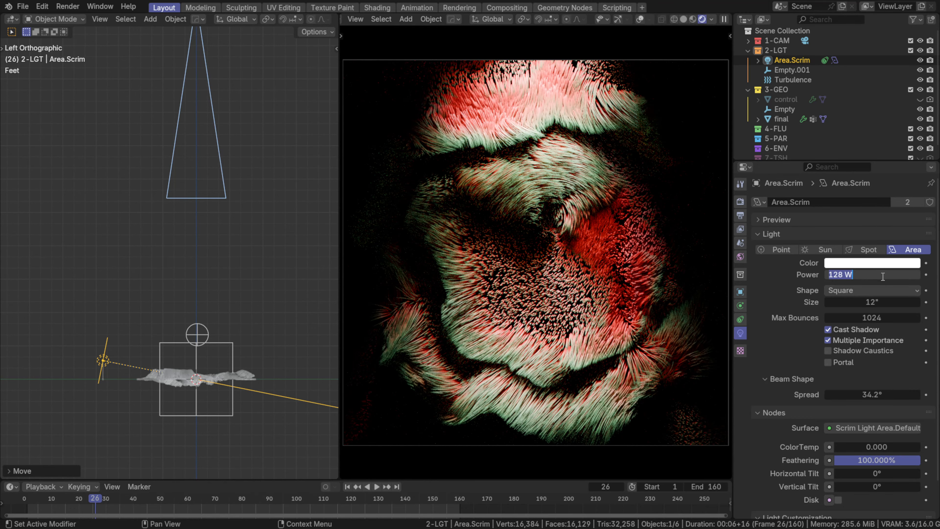
pyautogui.write('64')
pyautogui.press('Return')
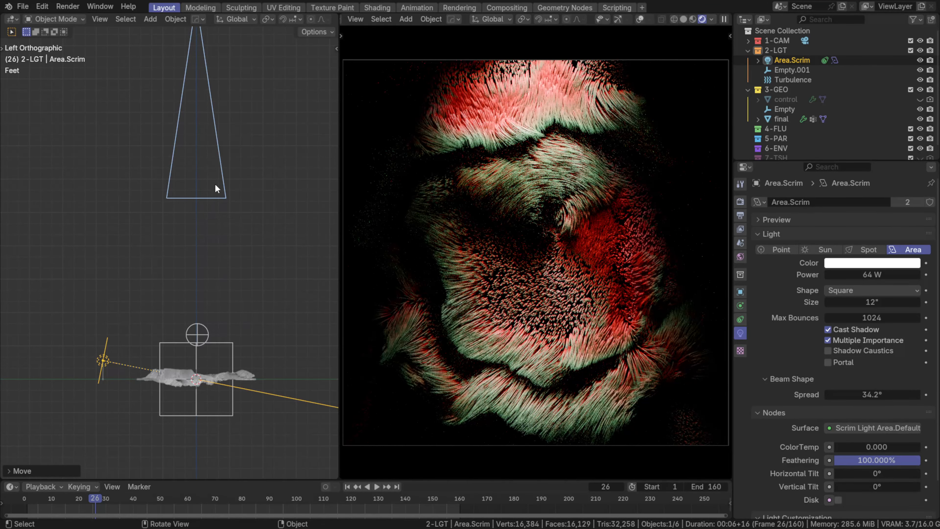
# Step: In the top view, move the scrim light about 83" along negative X, diagonally off the hair plane's upper-left corner
pyautogui.press('KP_7')
pyautogui.scroll(2, 156, 293)
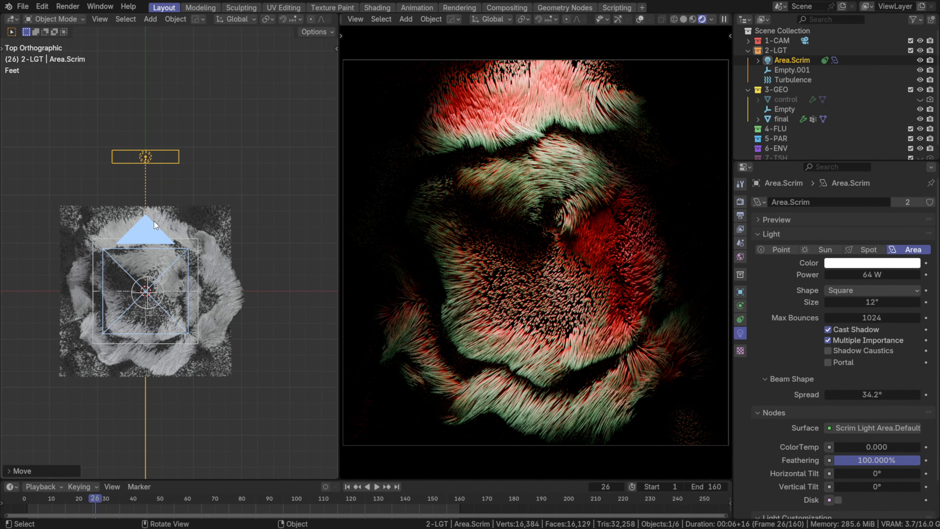
pyautogui.press('g')
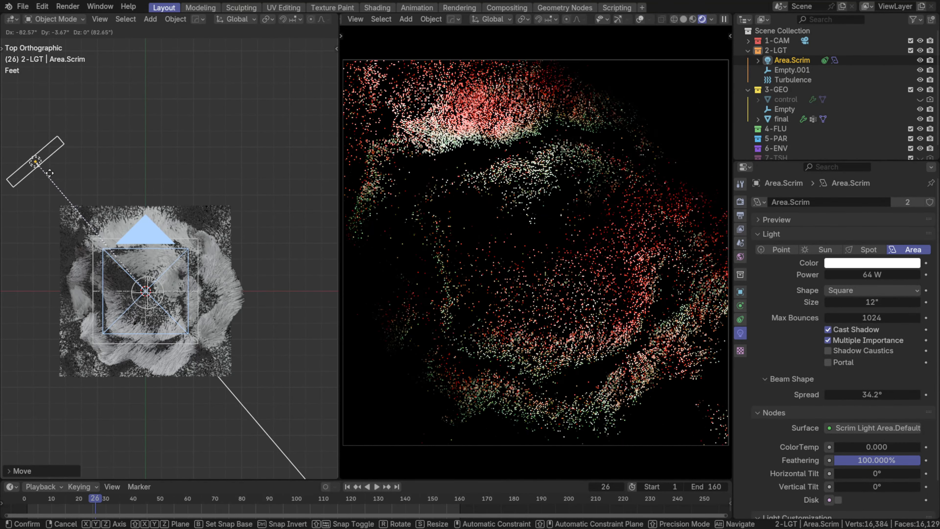
pyautogui.click(49, 175)
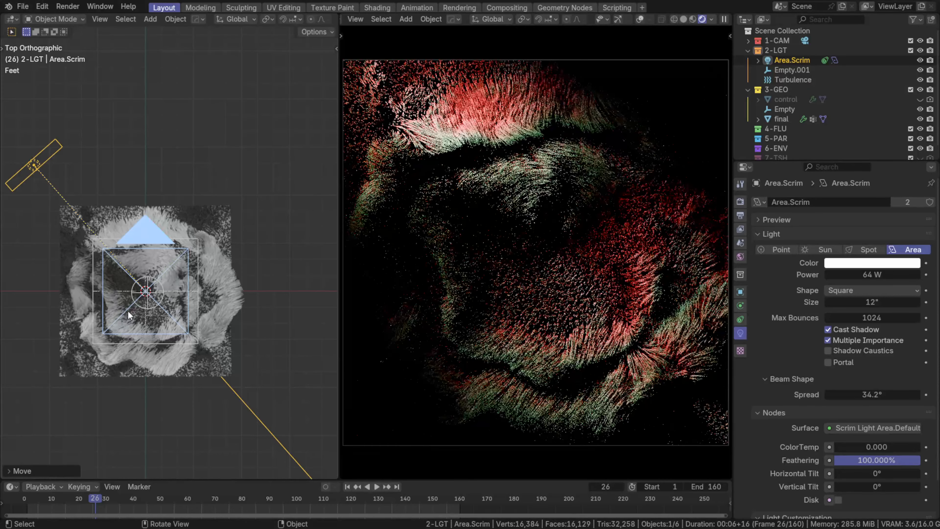
# Step: Add a mesh plane at the centre of the scene
pyautogui.scroll(2, 144, 342)
pyautogui.hotkey('shift', 'a')
pyautogui.moveTo(145, 341)
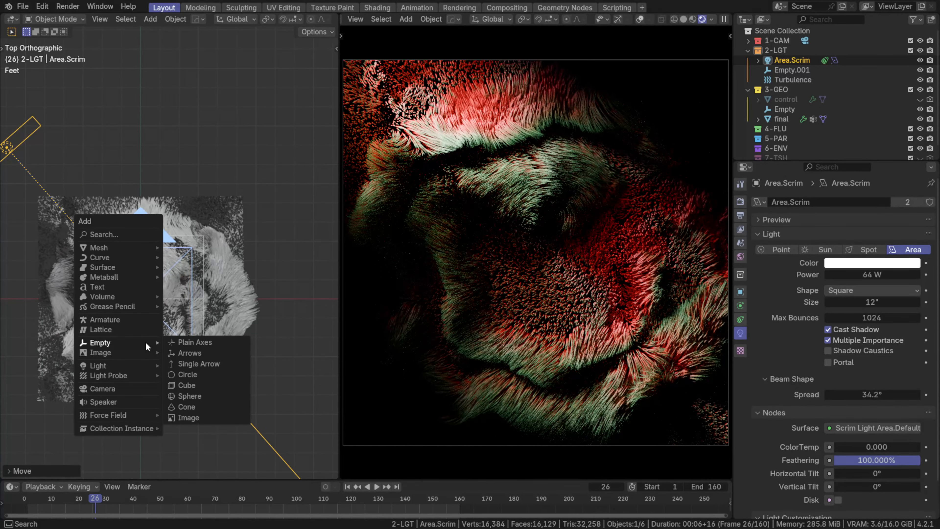
pyautogui.write('p[')
pyautogui.press('BackSpace')
pyautogui.press('BackSpace')
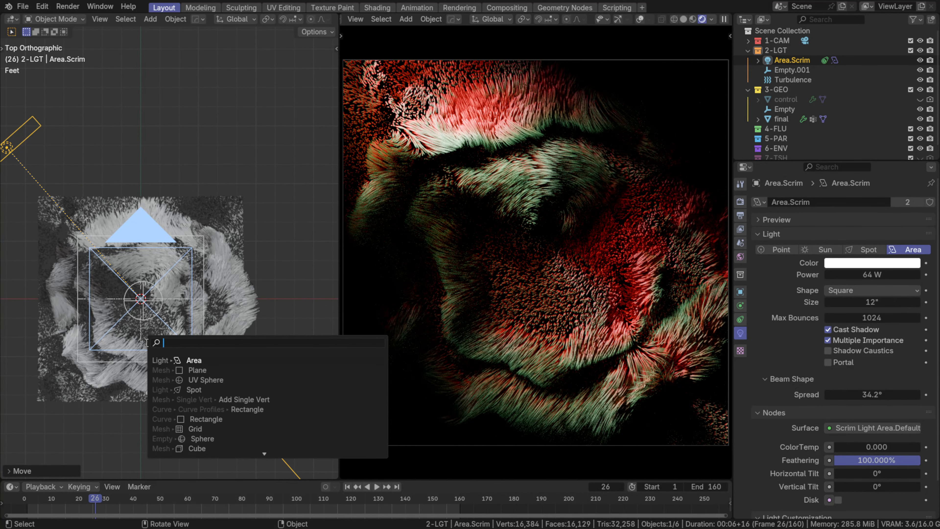
pyautogui.write('pla')
pyautogui.press('Return')
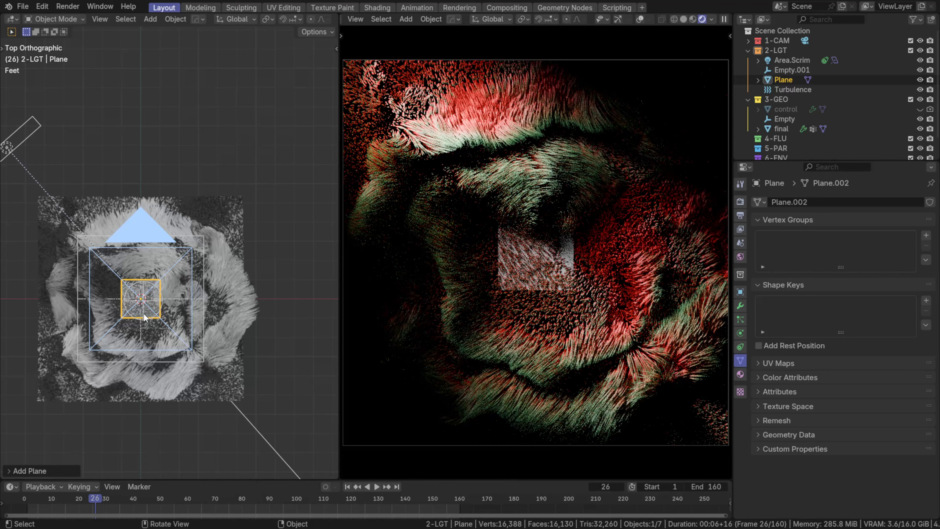
# Step: Move the new plane beyond the hair's corner opposite the scrim light and stand it upright by rotating it 90° about X
pyautogui.press('g')
pyautogui.click(287, 438)
pyautogui.write('r')
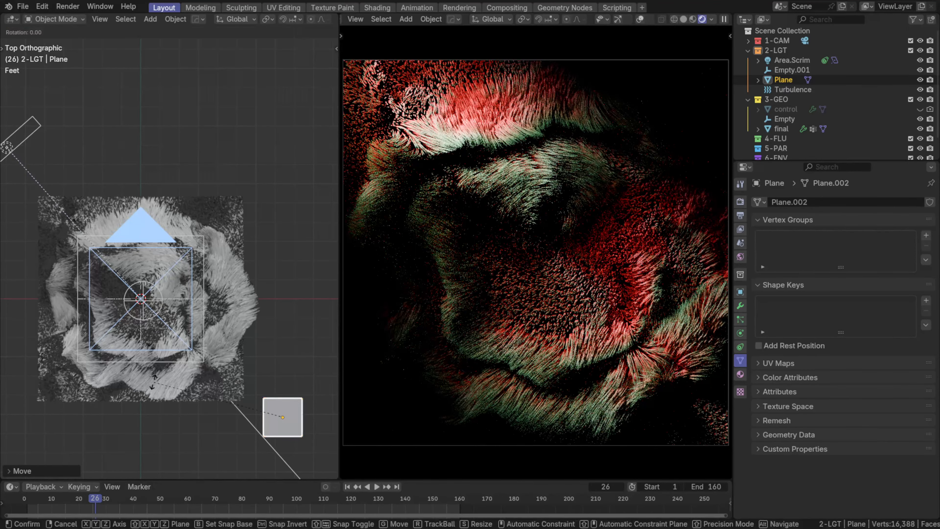
pyautogui.write('x90')
pyautogui.press('Return')
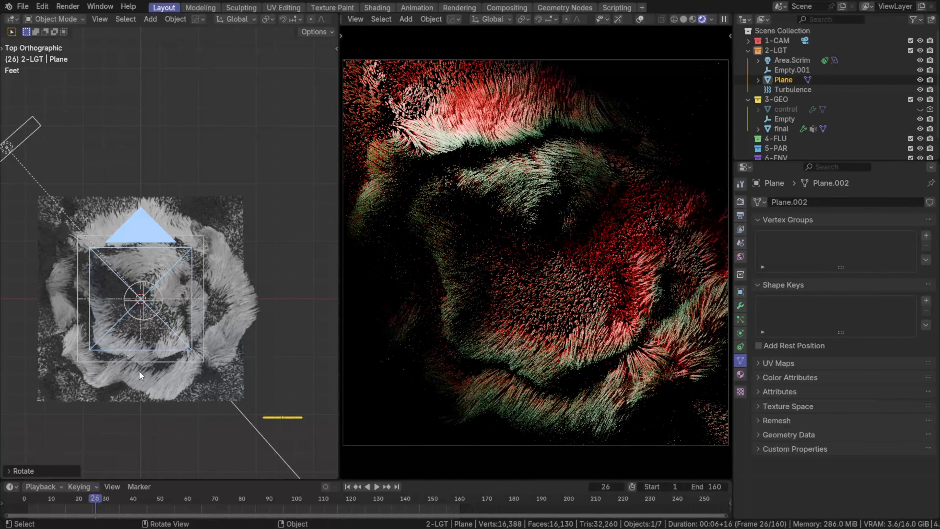
# Step: Enlarge the upright plane in two passes until it is wider than the hair plane
pyautogui.press('s')
pyautogui.click(66, 337)
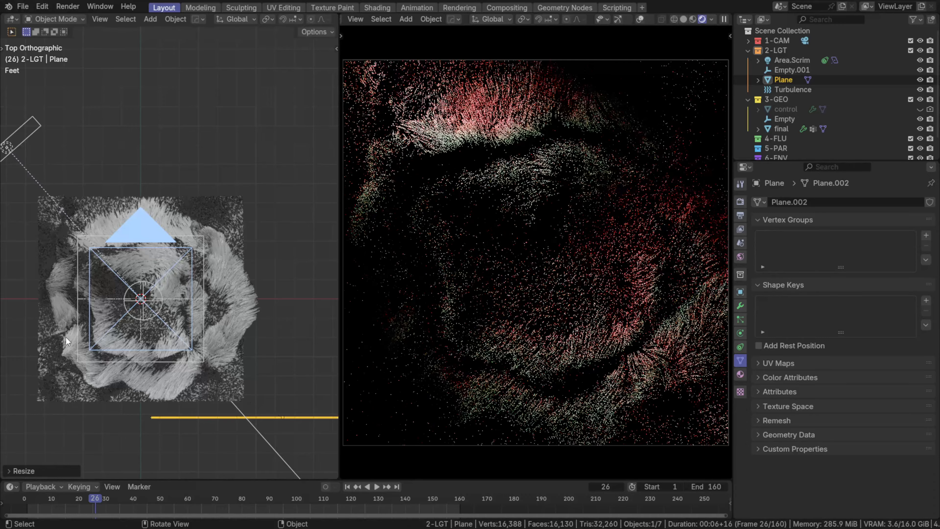
pyautogui.moveTo(67, 338); pyautogui.dragTo(95, 269, button='middle')
pyautogui.scroll(-2, 102, 298)
pyautogui.moveTo(106, 348); pyautogui.dragTo(111, 313, button='middle')
pyautogui.press('s')
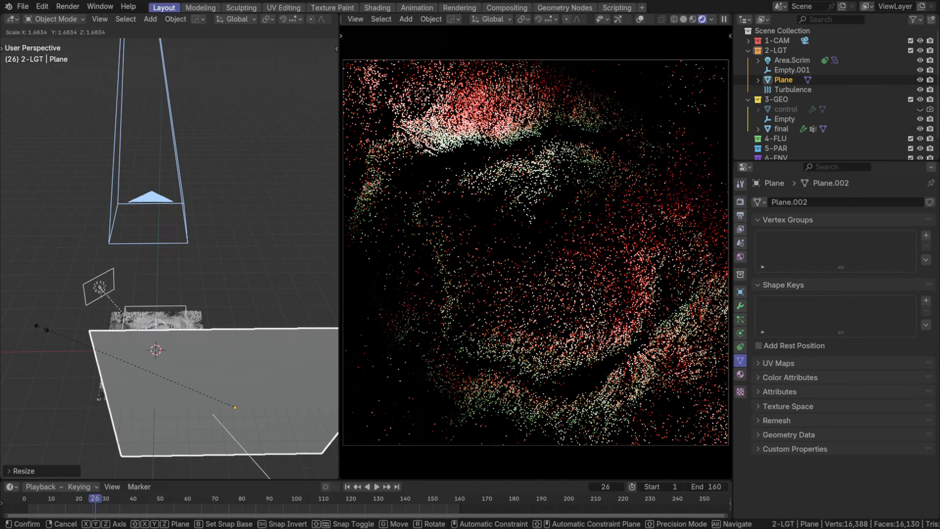
pyautogui.click(35, 326)
# Step: From the top view, reposition the upright plane slightly farther from the hair's front edge and toward negative X
pyautogui.press('`')
pyautogui.click(151, 256)
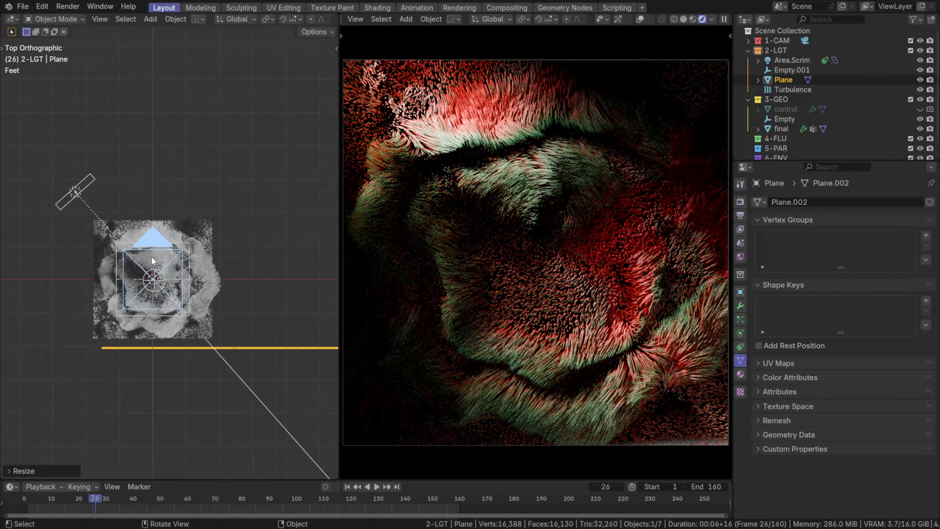
pyautogui.press('r')
pyautogui.click(170, 263)
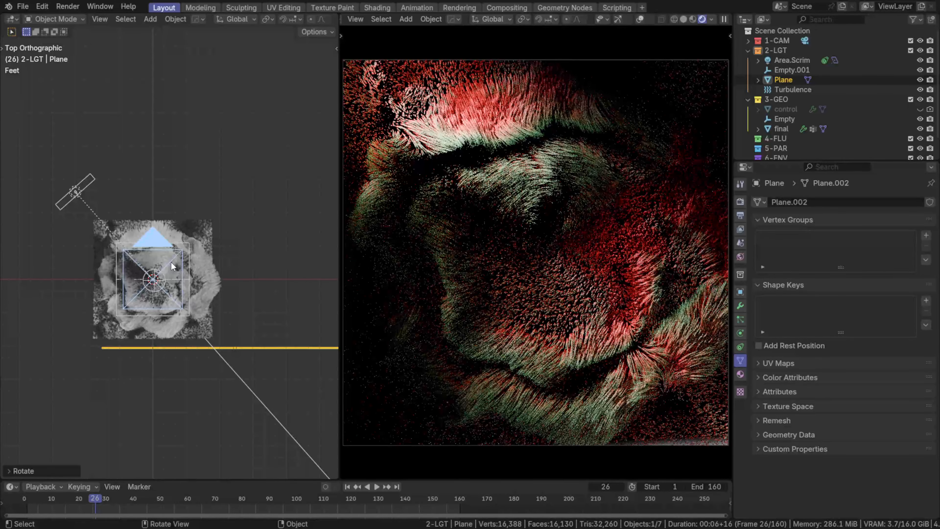
pyautogui.press('g')
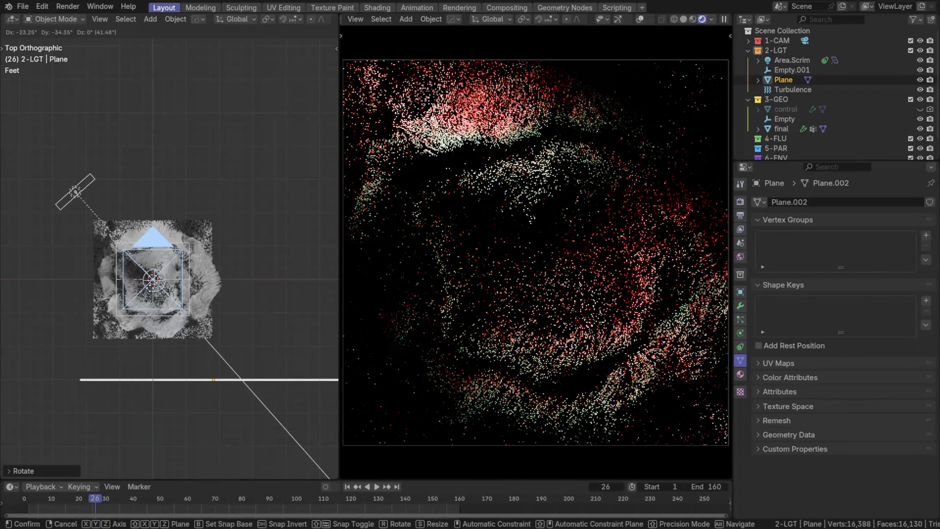
pyautogui.click(181, 296)
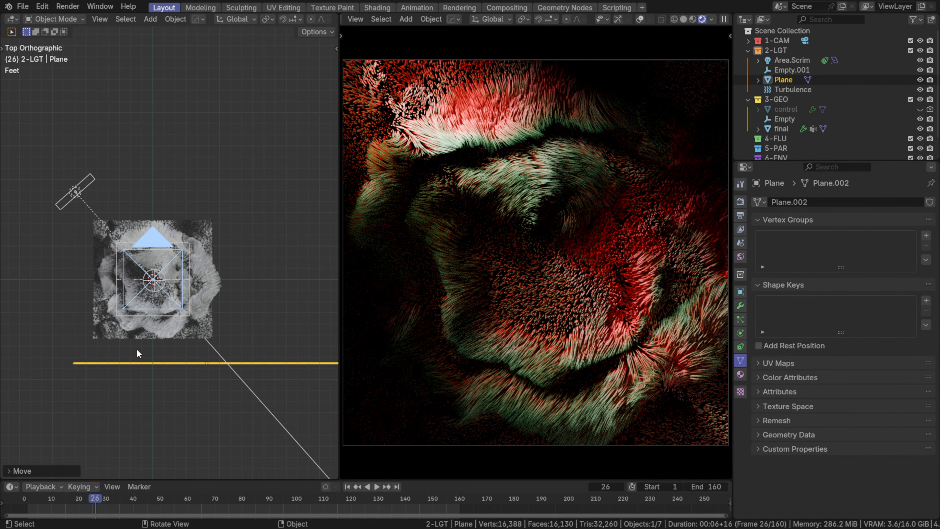
# Step: Duplicate the upright plane, turn the copy 90° in the top view, and place it close beside the hair's positive X edge
pyautogui.hotkey('shift', 'd')
pyautogui.click(166, 268)
pyautogui.press('r')
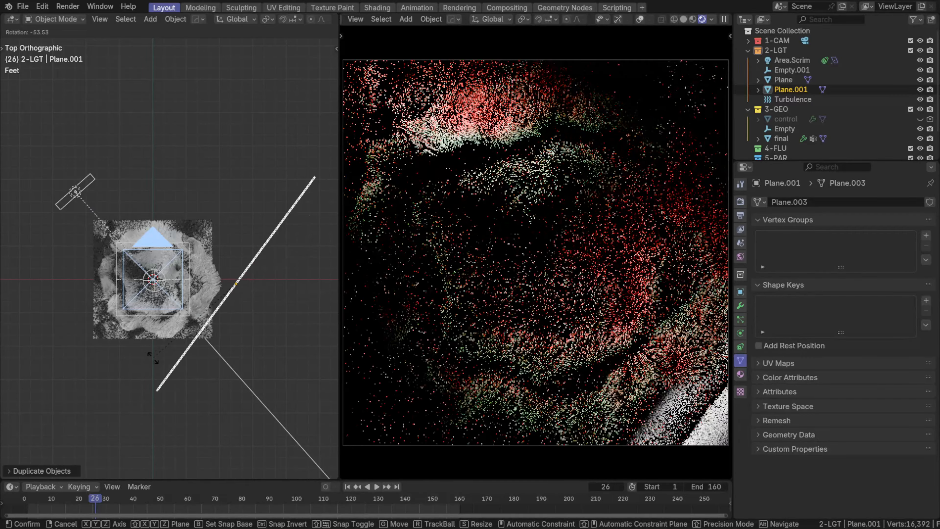
pyautogui.write('90')
pyautogui.press('Return')
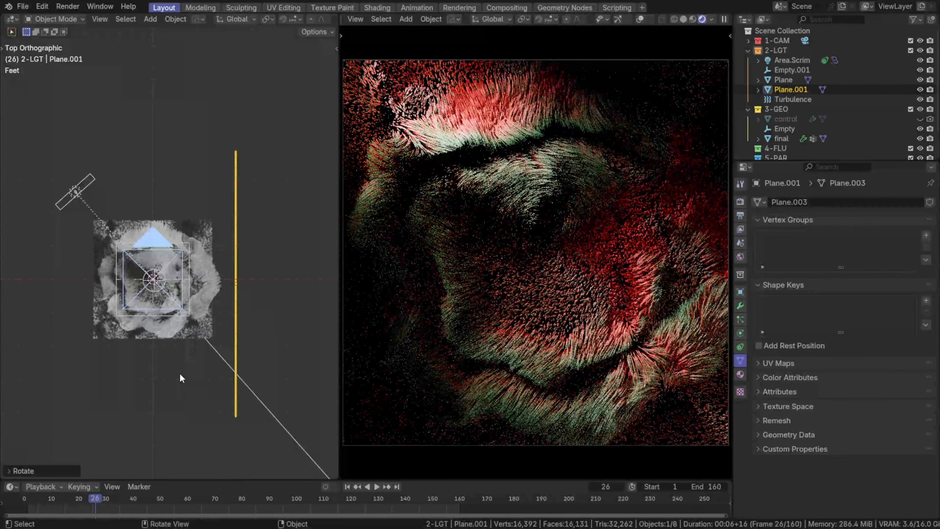
pyautogui.press('g')
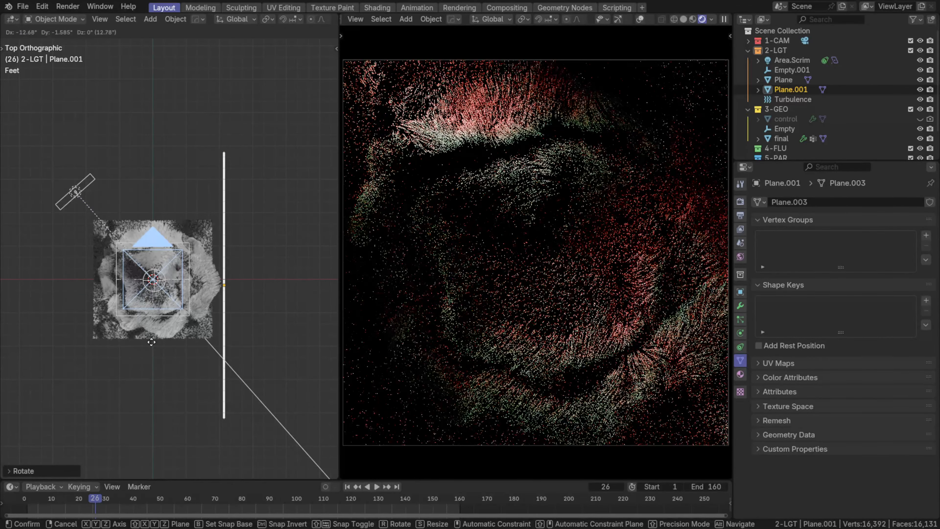
pyautogui.click(151, 342)
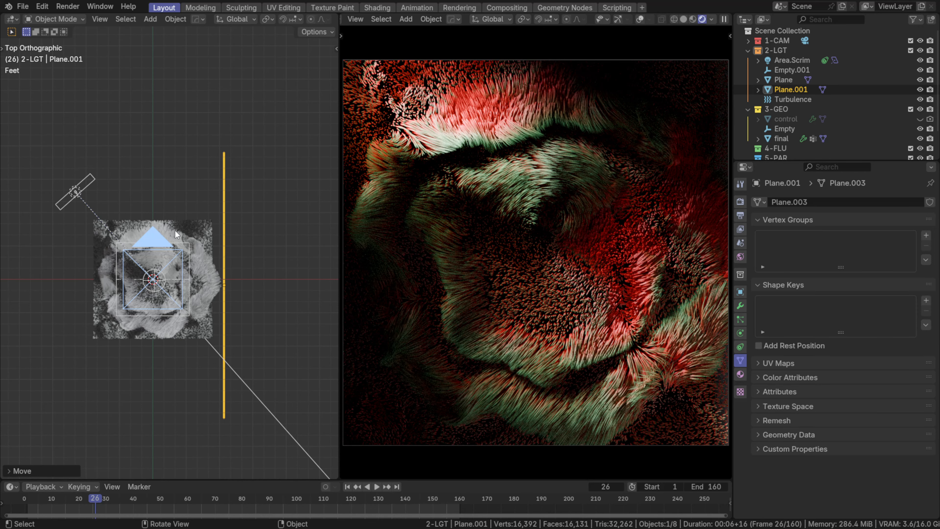
# Step: Slide the original upright plane a little along the X axis toward negative X
pyautogui.moveTo(183, 226); pyautogui.dragTo(226, 397, button='middle')
pyautogui.click(226, 397)
pyautogui.press('r')
pyautogui.press('x')
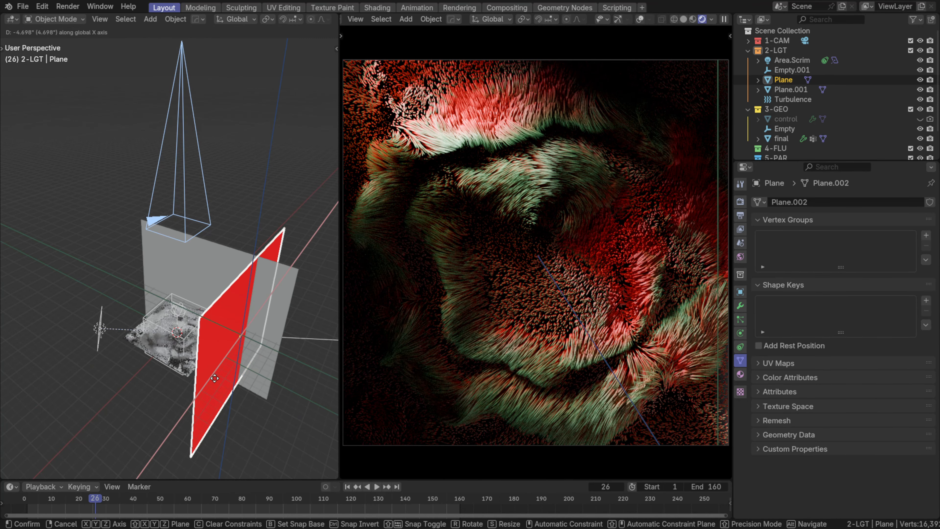
pyautogui.click(196, 386)
# Step: Examine the arrangement of the two upright planes around the hair and the force field types available to add
pyautogui.moveTo(194, 386); pyautogui.dragTo(261, 273, button='middle')
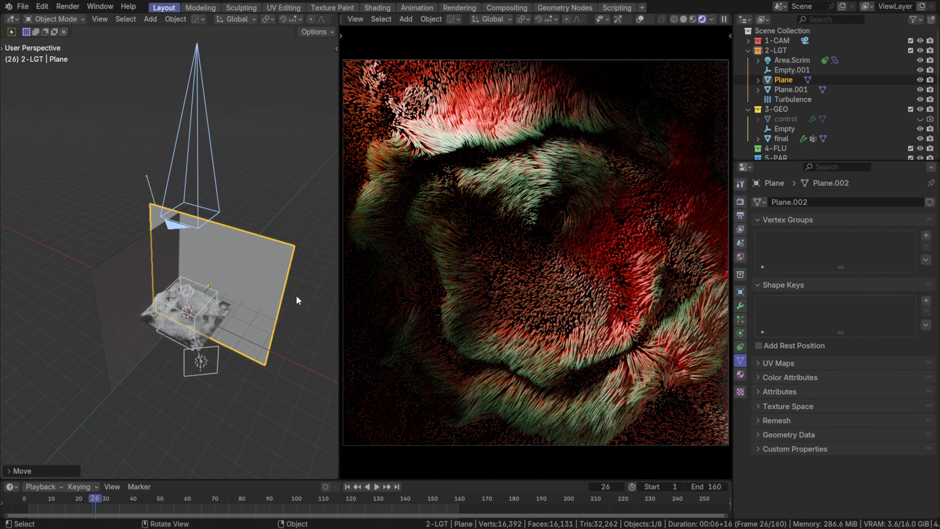
pyautogui.moveTo(215, 259); pyautogui.dragTo(134, 265, button='middle')
pyautogui.press('`')
pyautogui.press('8')
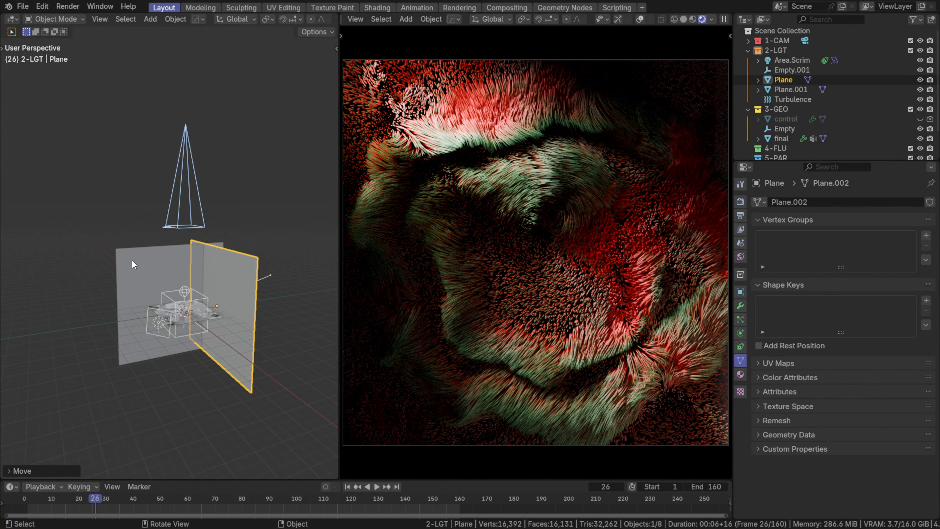
pyautogui.scroll(3, 183, 317)
pyautogui.moveTo(151, 341)
pyautogui.keyDown('shift'); pyautogui.mouseDown(button='middle')
pyautogui.moveTo(125, 247)
pyautogui.moveTo(144, 335)
pyautogui.mouseUp(button='middle'); pyautogui.keyUp('shift')
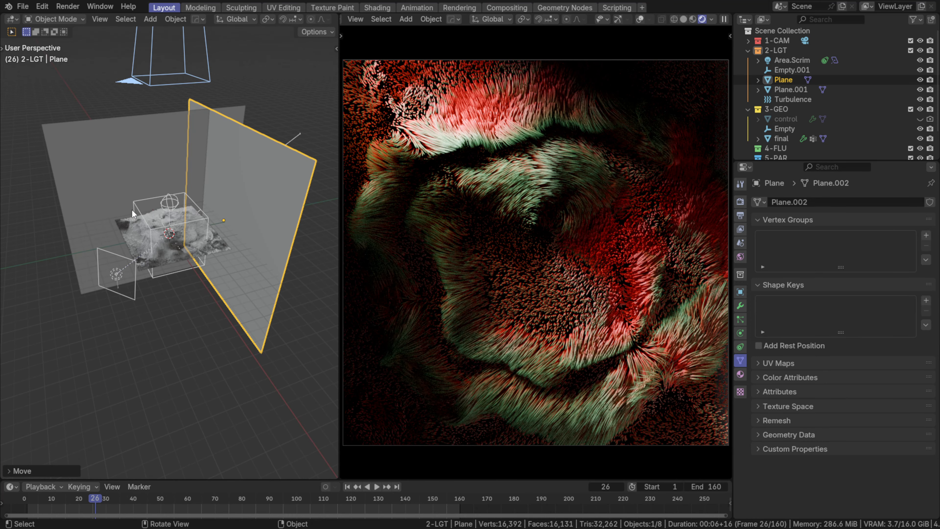
pyautogui.hotkey('shift', 'a')
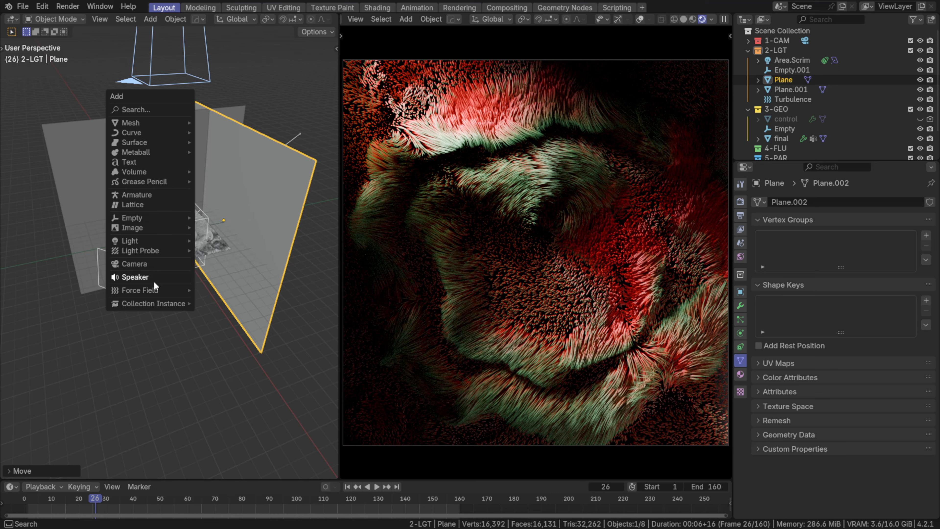
pyautogui.moveTo(155, 288)
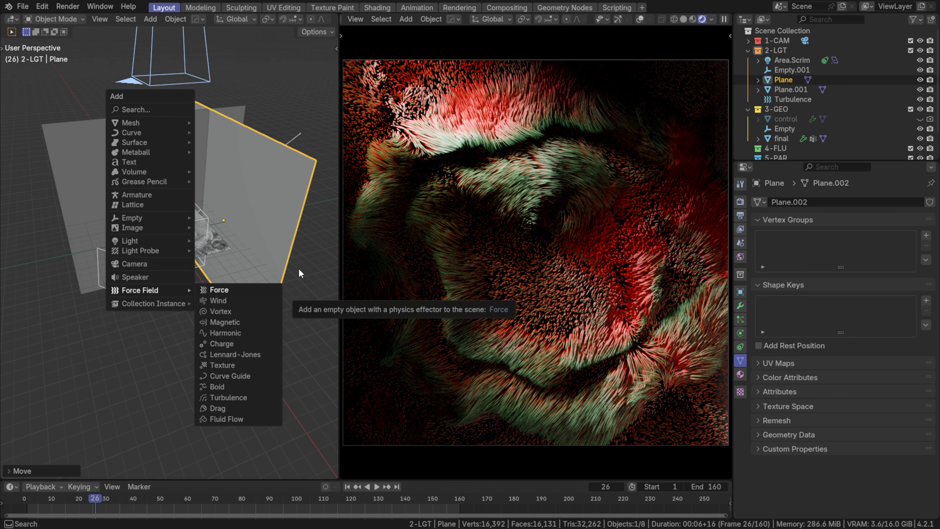
pyautogui.press('Escape')
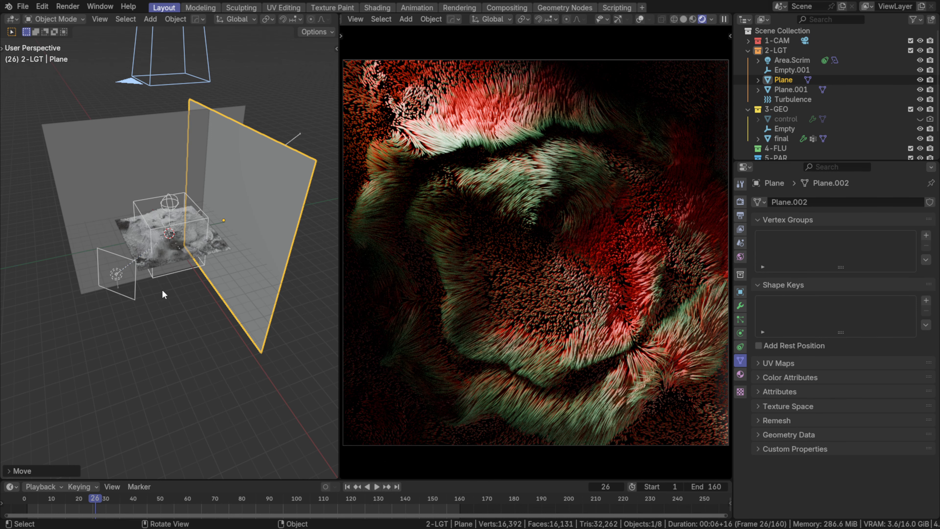
# Step: Move the sphere empty above the hair horizontally, with Z locked, about -47 inches in X and 34 inches in Y
pyautogui.moveTo(123, 281); pyautogui.dragTo(95, 260, button='middle')
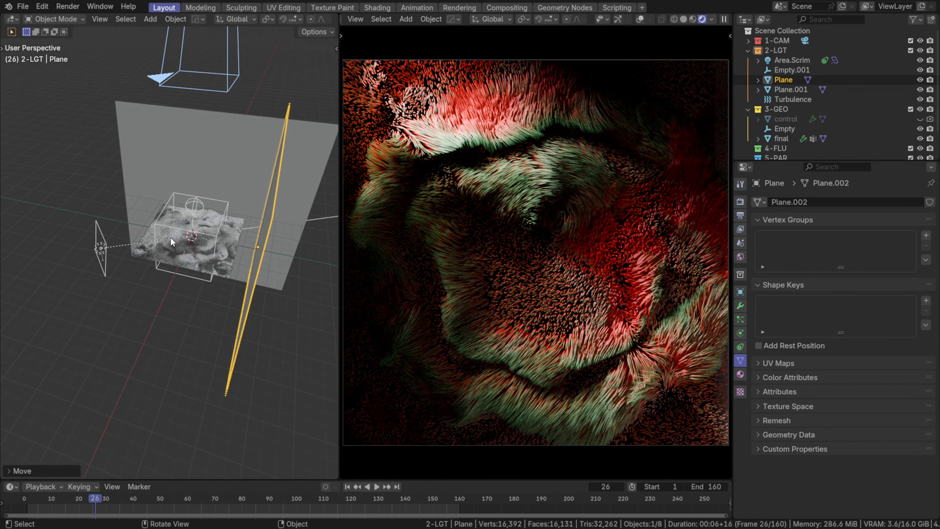
pyautogui.click(188, 213)
pyautogui.press('`')
pyautogui.click(186, 173)
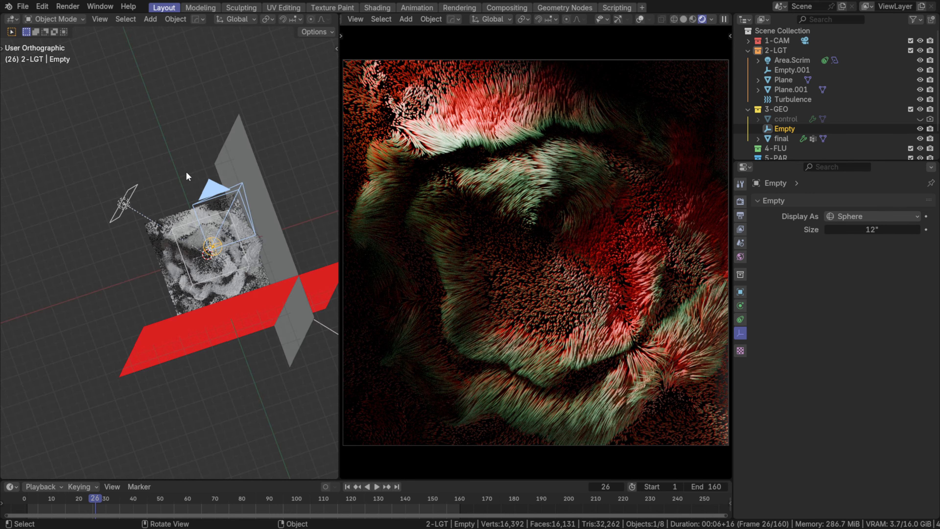
pyautogui.scroll(6, 213, 333)
pyautogui.moveTo(236, 272); pyautogui.dragTo(226, 236, button='middle')
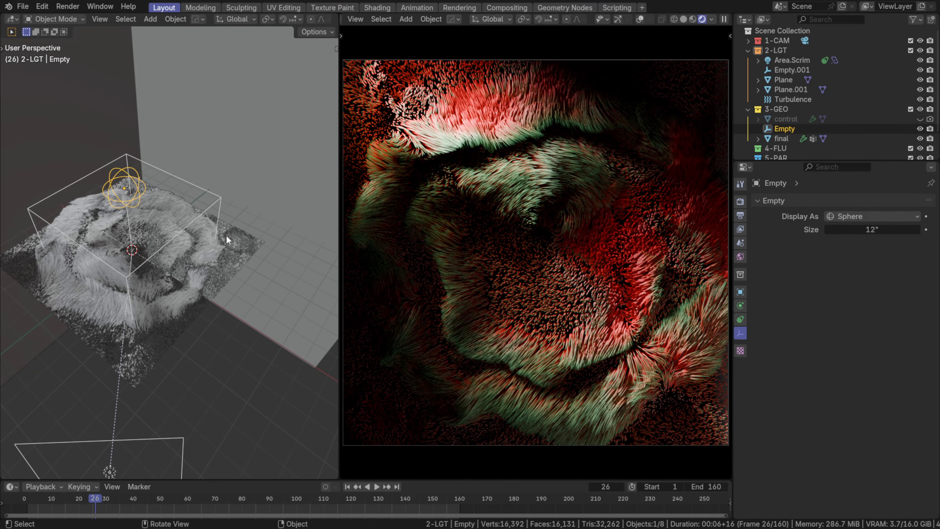
pyautogui.moveTo(233, 268); pyautogui.dragTo(183, 147, button='middle')
pyautogui.press('g')
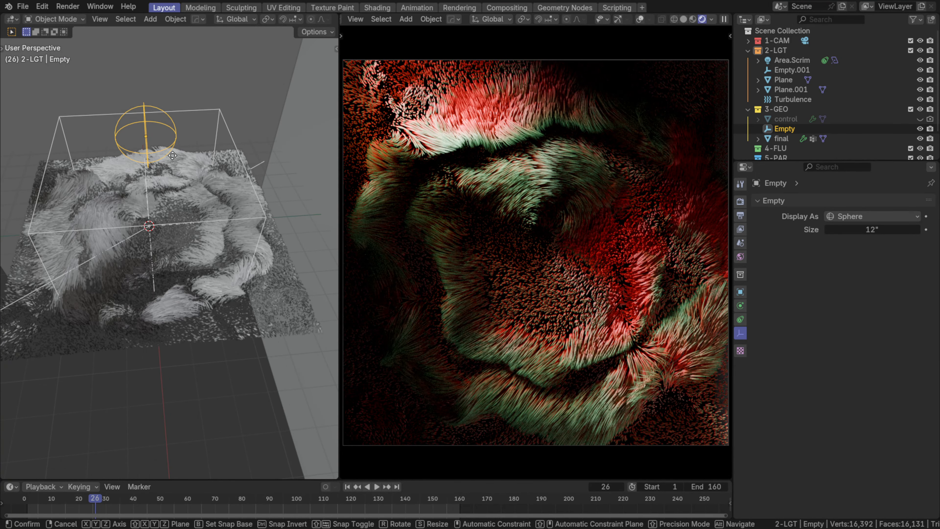
pyautogui.press('z')
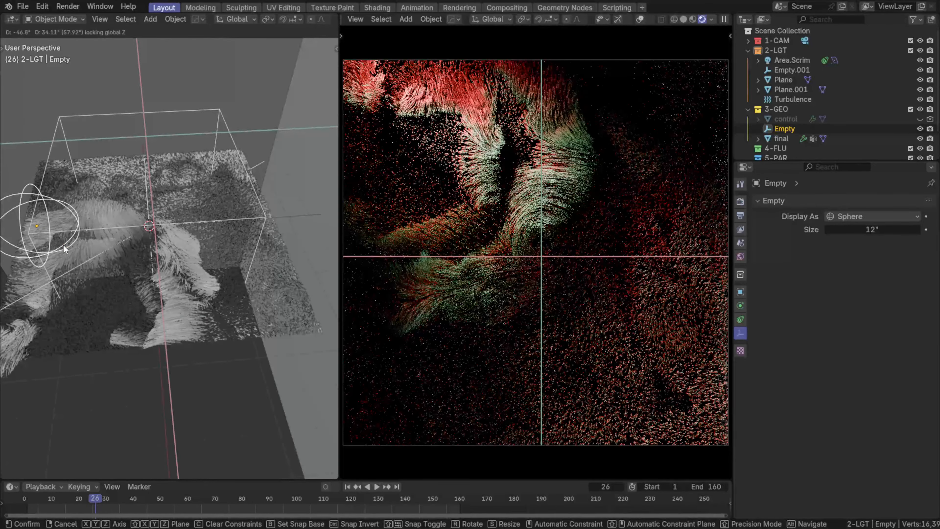
pyautogui.click(65, 249)
# Step: Preview the hair animation with the moved empty, replaying it from the first frame to about frame 54
pyautogui.press('space')
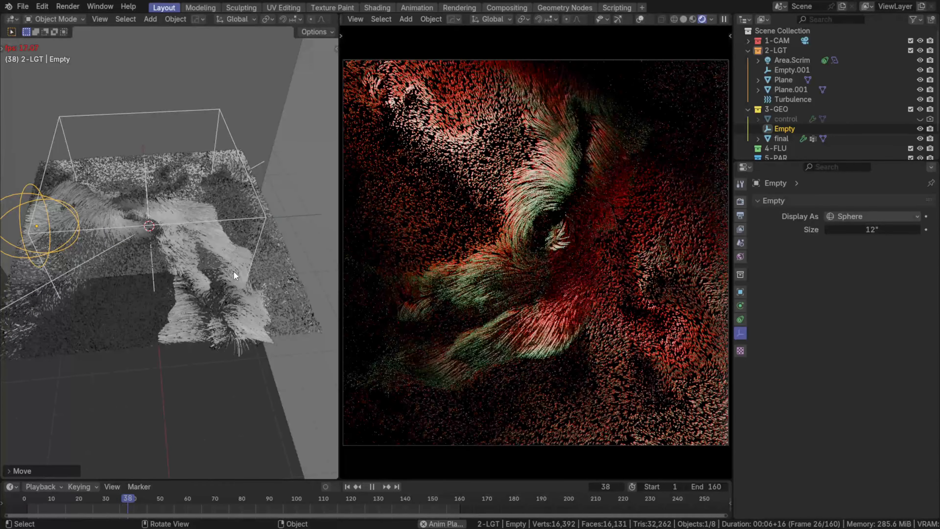
pyautogui.press('space')
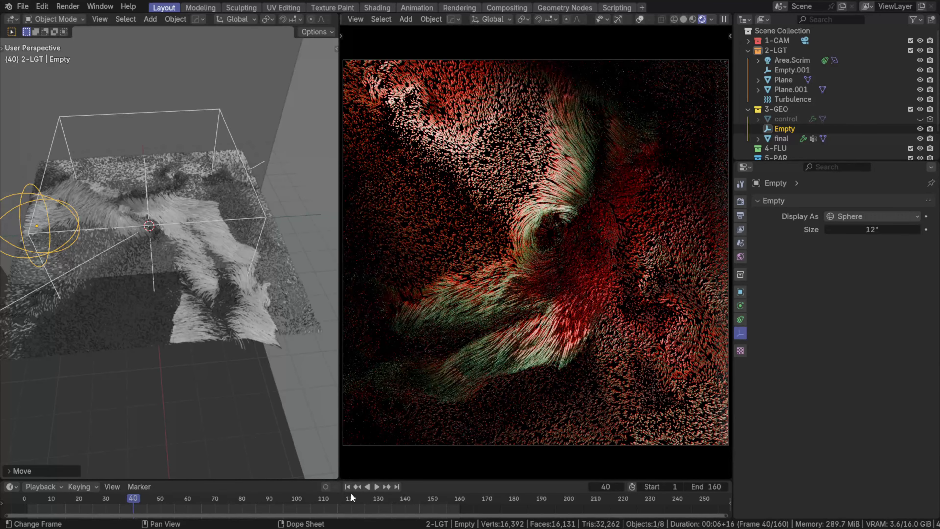
pyautogui.click(344, 488)
pyautogui.press('space')
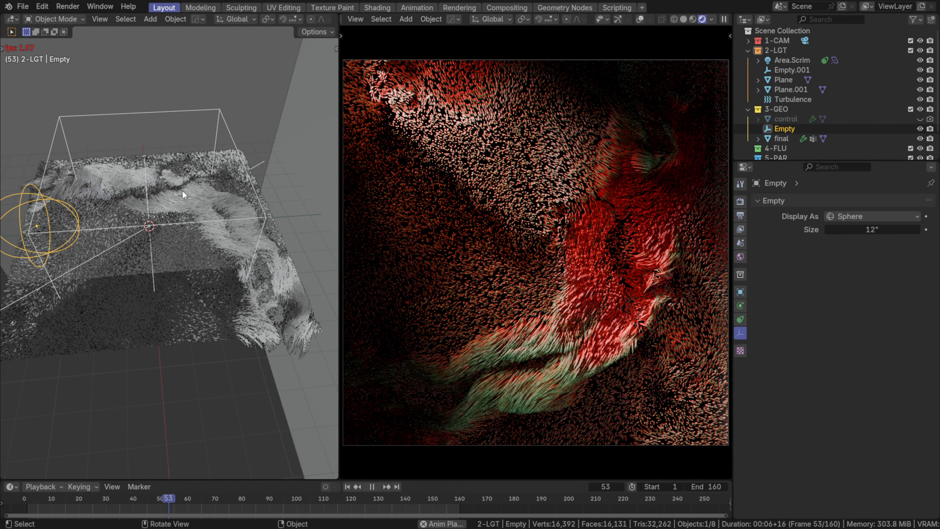
pyautogui.press('space')
# Step: Set the hair length of the final plane's particle system to 24 inches
pyautogui.moveTo(126, 234)
pyautogui.mouseDown(button='middle')
pyautogui.moveTo(141, 177)
pyautogui.moveTo(118, 225)
pyautogui.moveTo(141, 227)
pyautogui.mouseUp(button='middle')
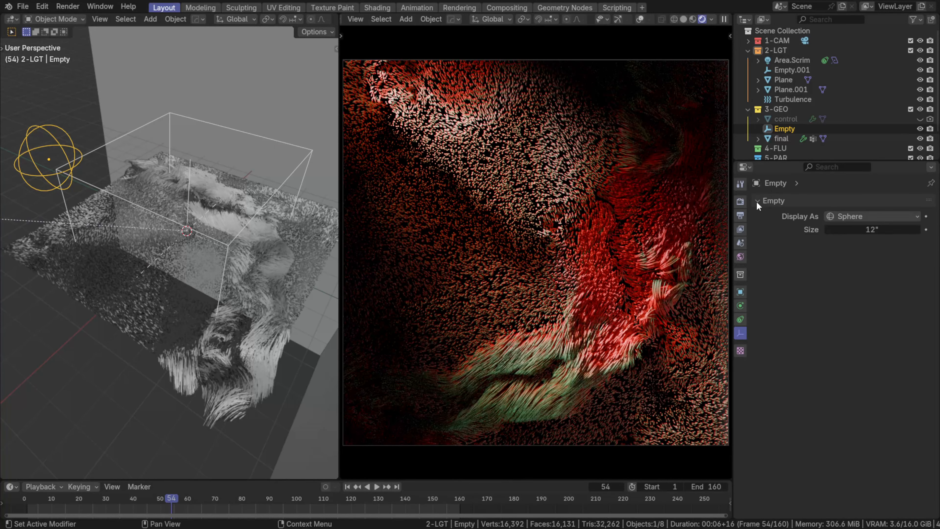
pyautogui.click(95, 267)
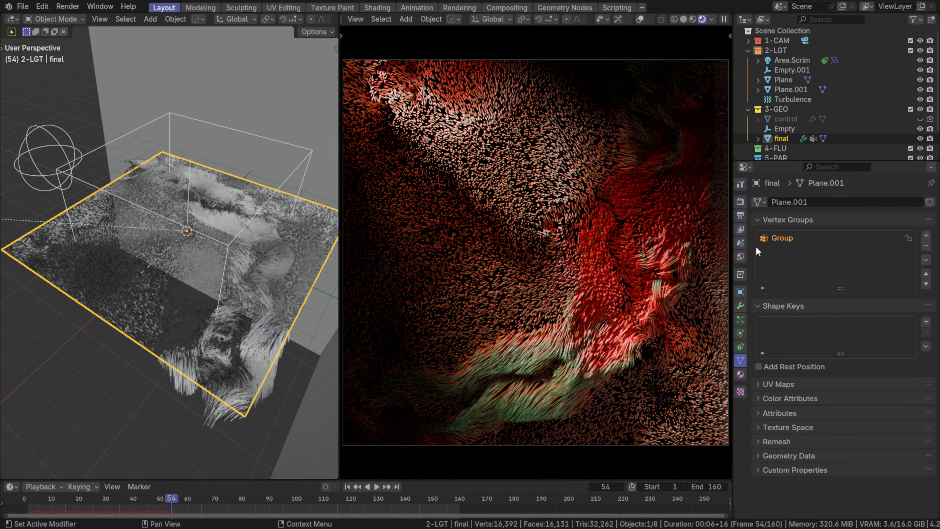
pyautogui.click(740, 320)
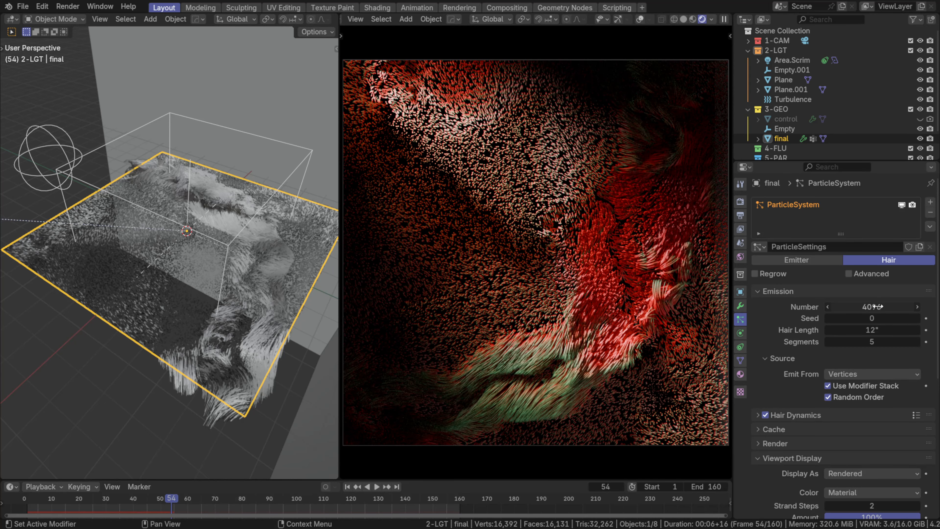
pyautogui.press('Return')
pyautogui.doubleClick(865, 329)
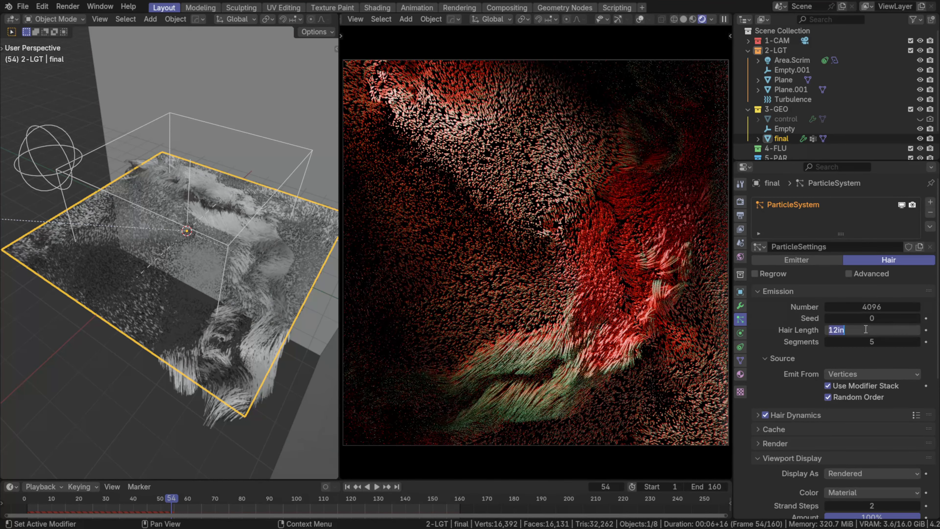
pyautogui.write('24')
pyautogui.press('Return')
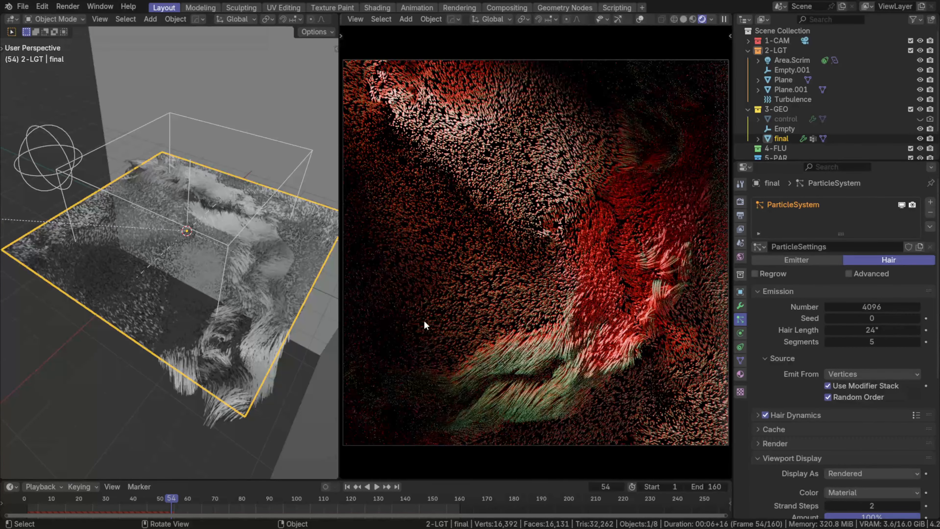
# Step: Replay the longer hair from frame 1 to about frame 85 and scrub back to frame 37
pyautogui.click(347, 486)
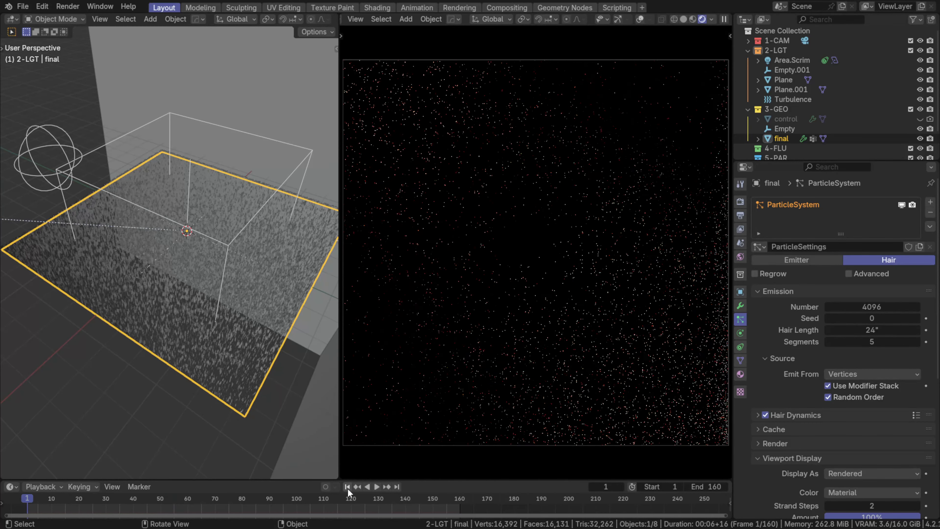
pyautogui.press('space')
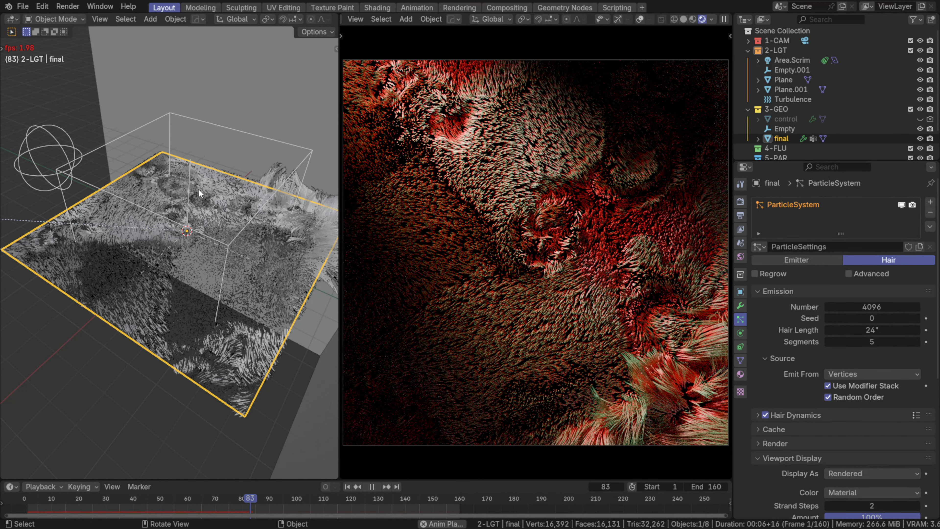
pyautogui.press('space')
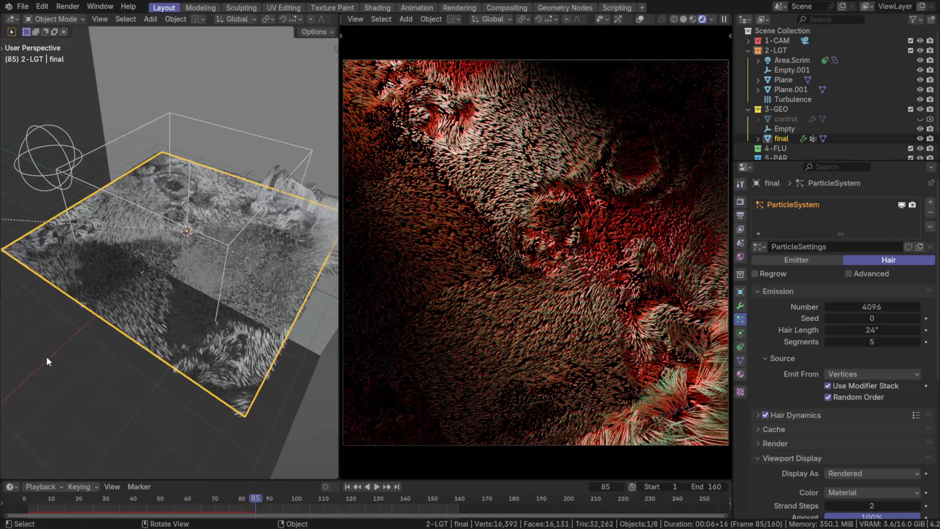
pyautogui.moveTo(253, 494); pyautogui.dragTo(126, 482)
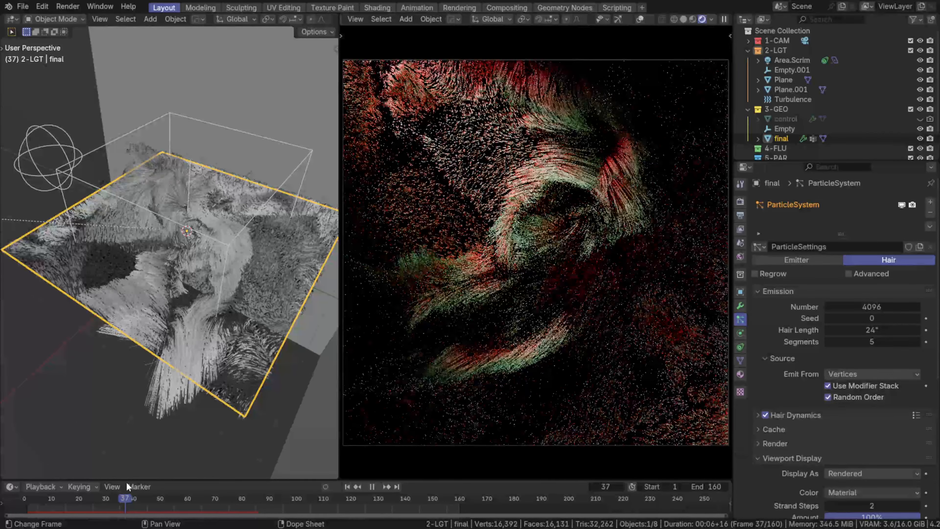